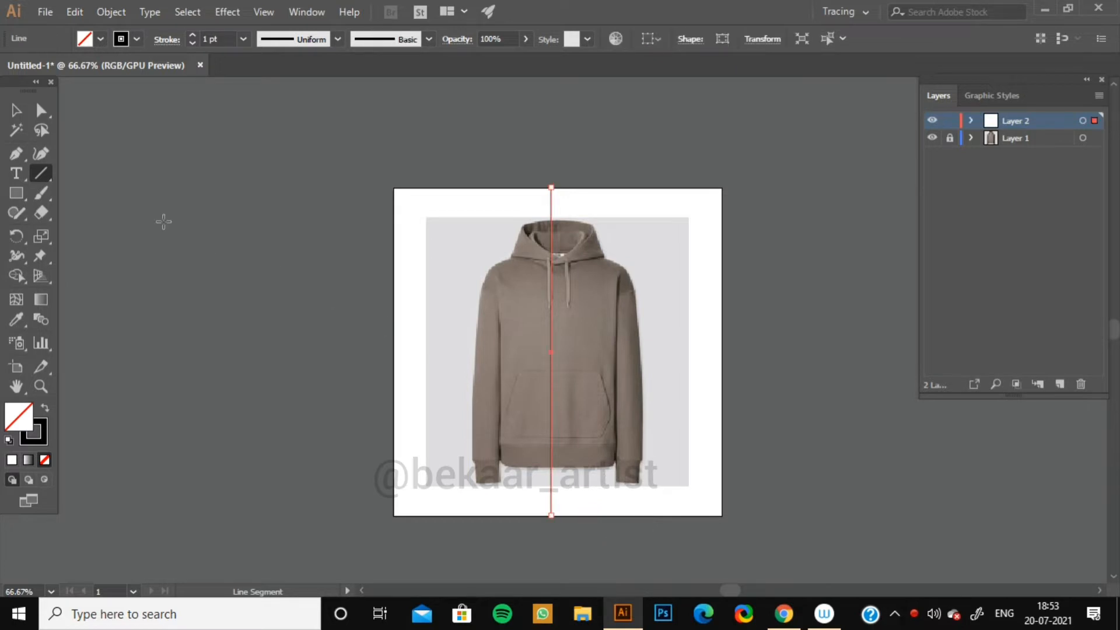
Lower the vertical center line's opacity to 42% and shift the line slightly right onto the hoodie's center.
left_click(526, 39)
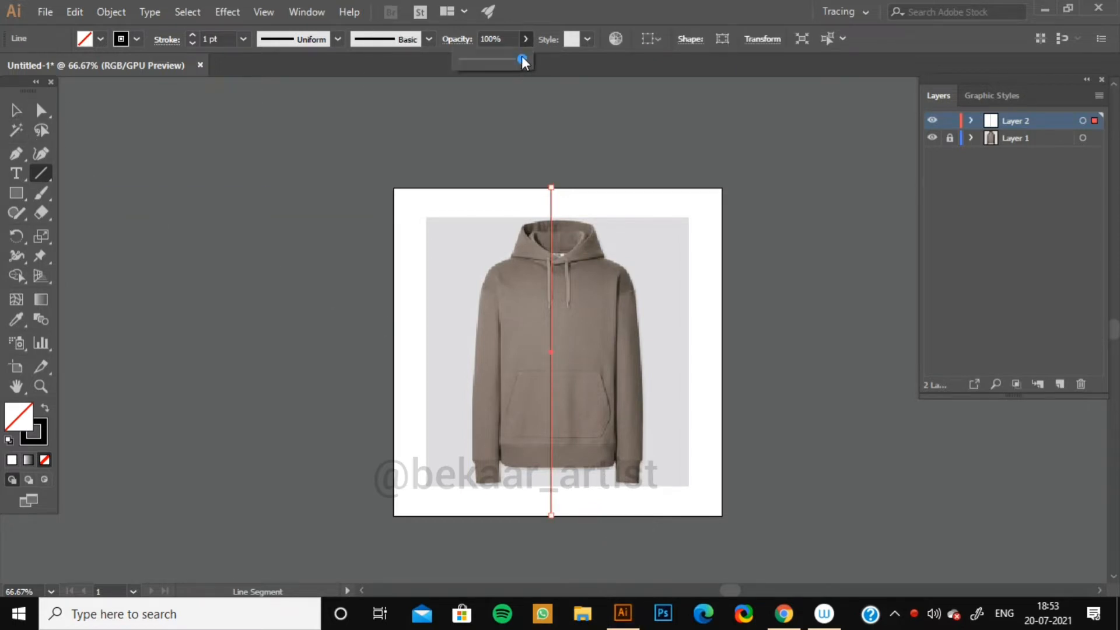
key("v")
left_click(385, 257)
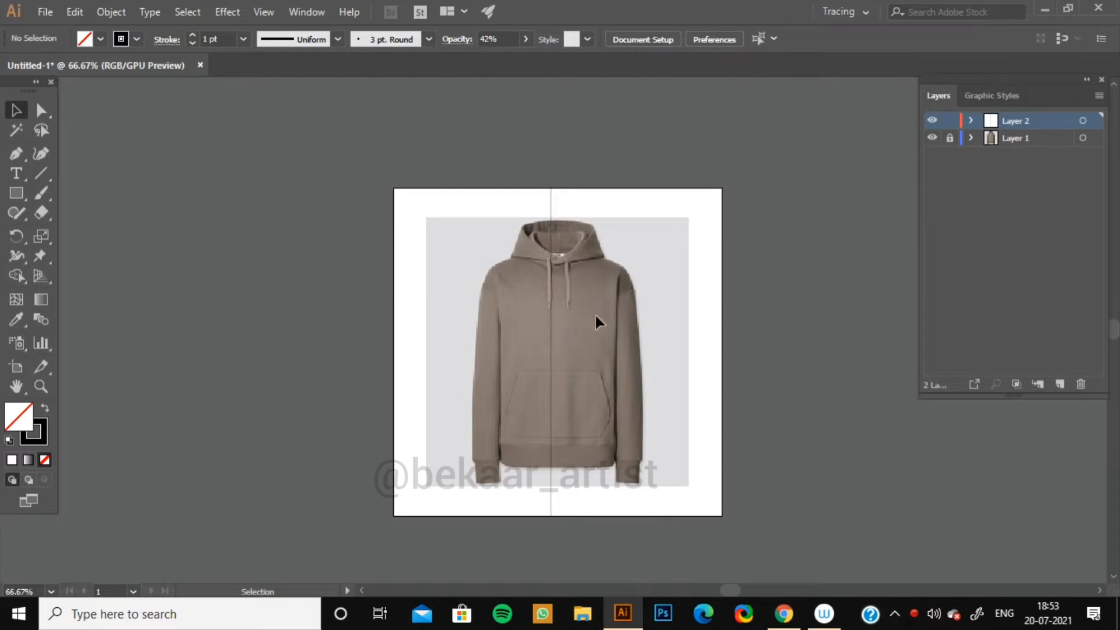
left_click_drag(551, 344, 559, 344)
left_click(706, 328)
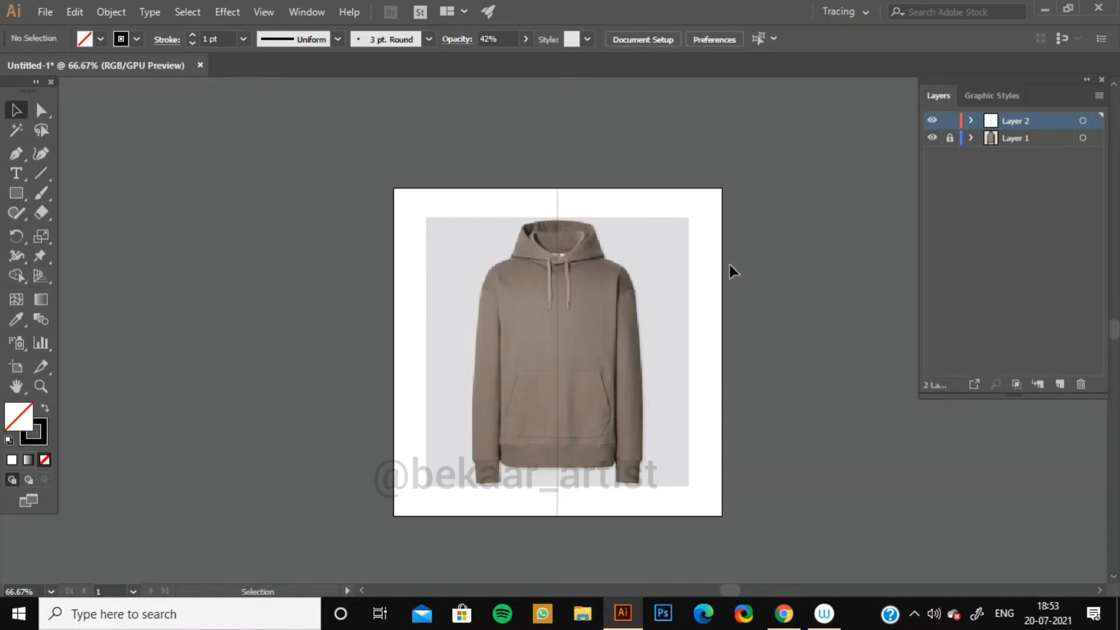
Zoom in on the hoodie and, in isolation mode, recolor the center line's stroke to red A52121.
key("ctrl+equal")
key("ctrl+equal")
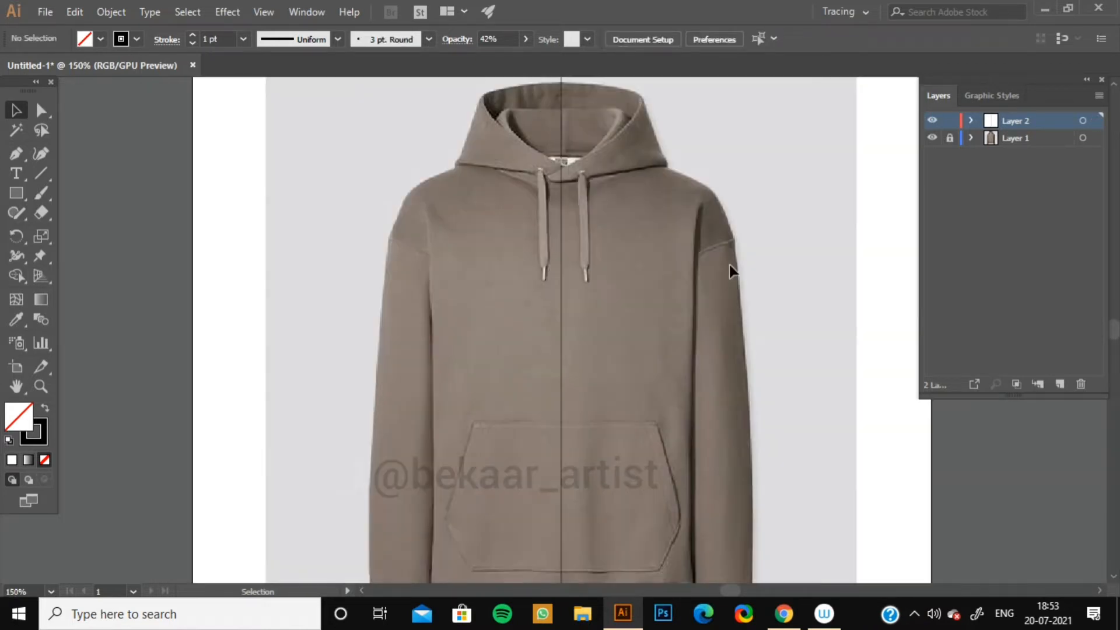
key("space")
left_click_drag(635, 306, 607, 319)
left_click(538, 344)
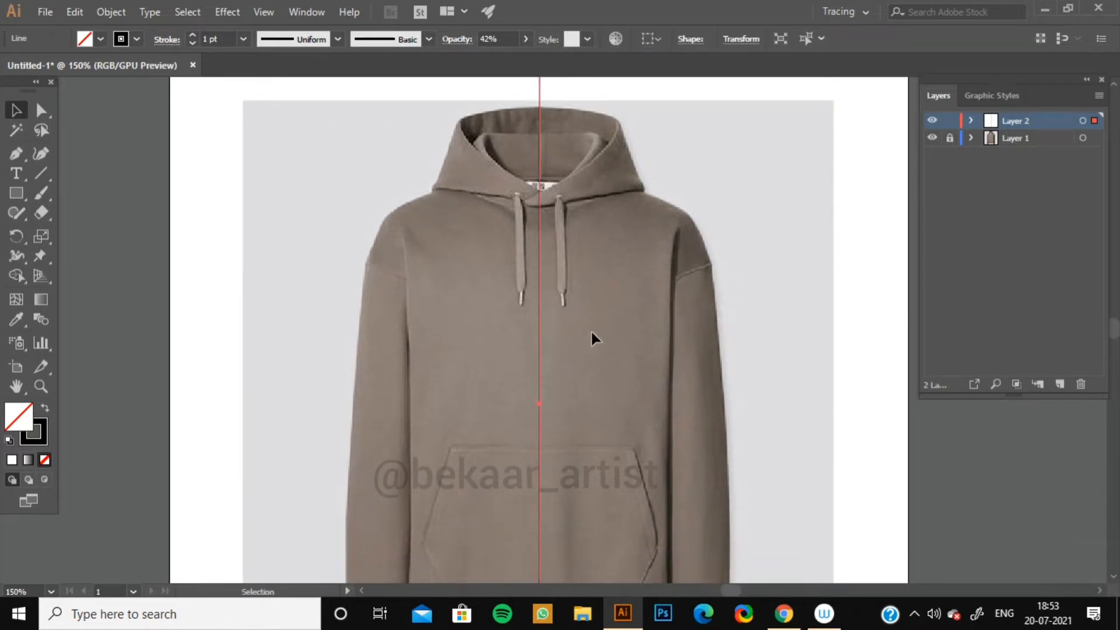
left_click(657, 397)
key("space")
left_click_drag(626, 438, 588, 227)
left_click_drag(604, 360, 592, 416)
left_click_drag(595, 302, 582, 433)
left_click_drag(502, 180, 533, 322)
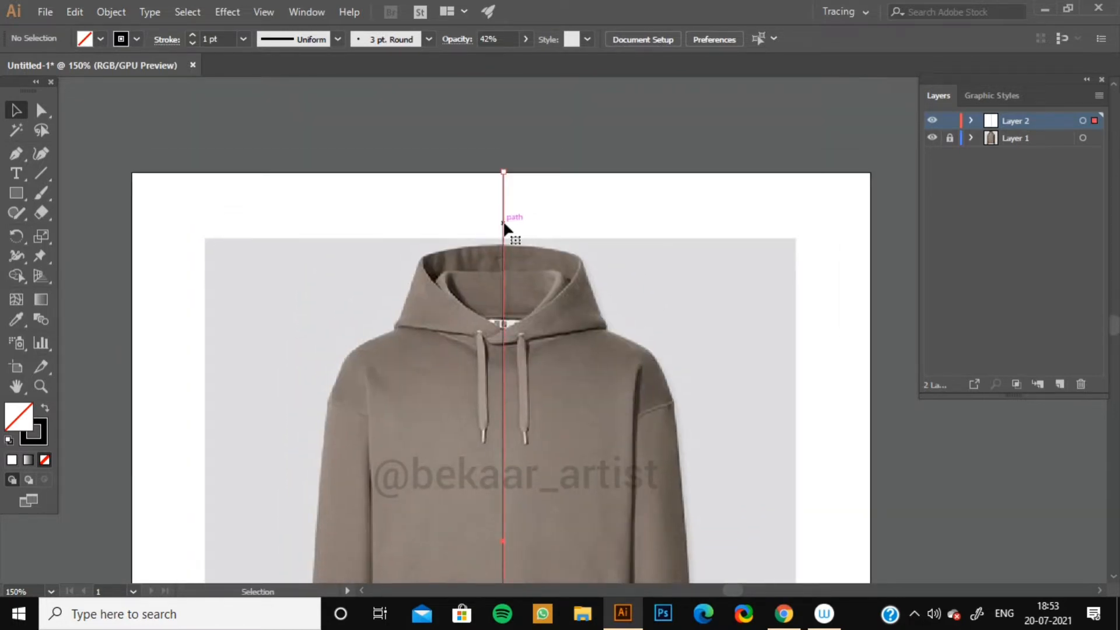
double_click(504, 225)
double_click(44, 438)
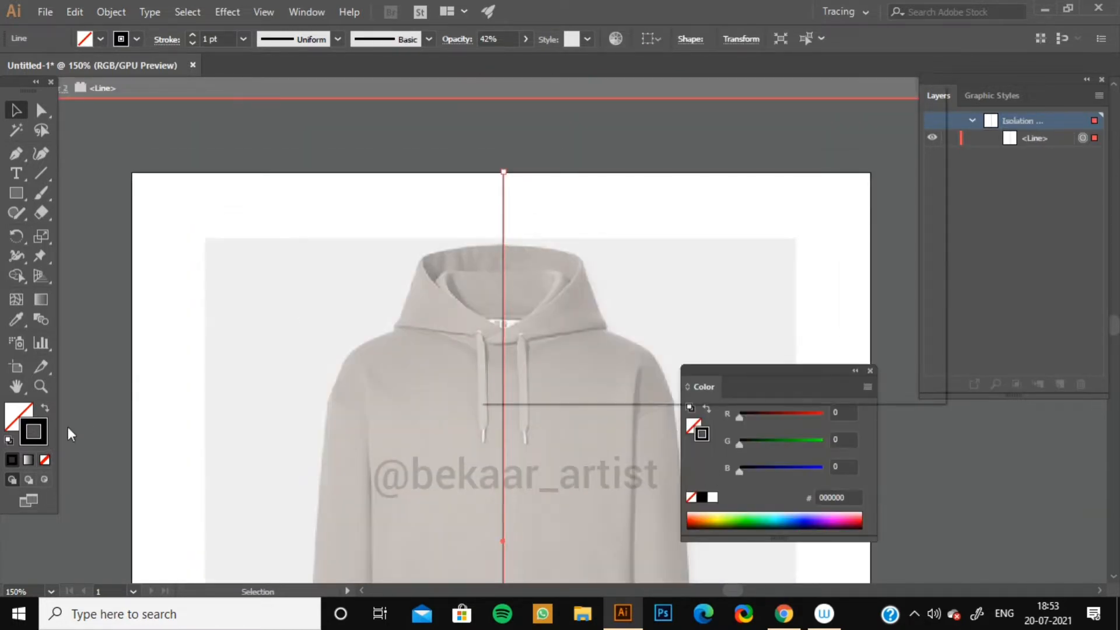
left_click(663, 212)
left_click(885, 146)
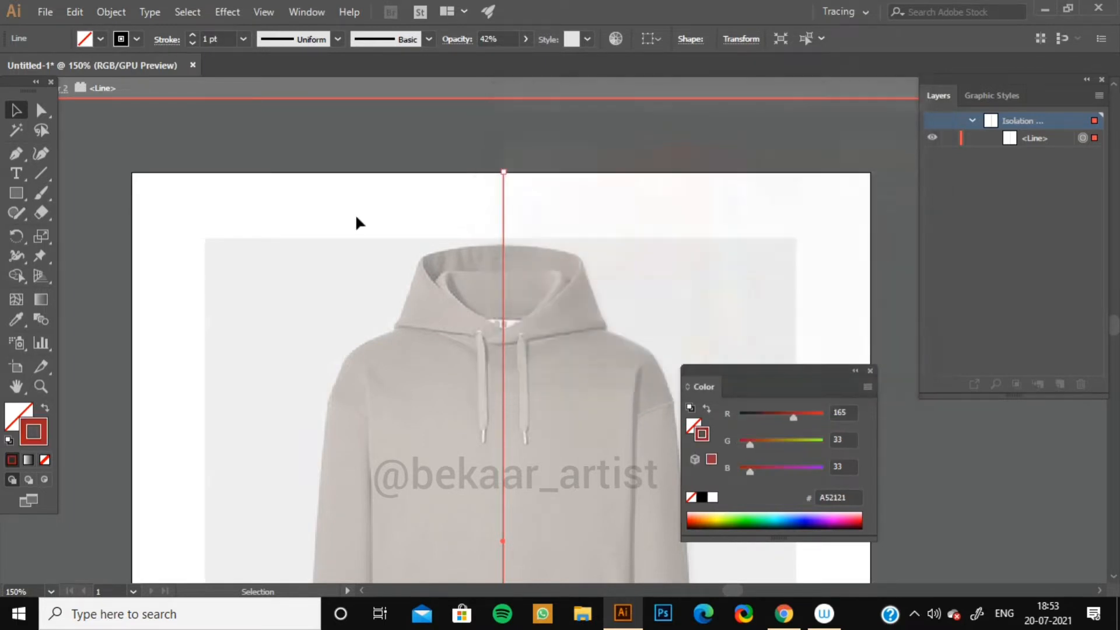
Exit isolation mode and restore the center line's opacity to 100%.
left_click(233, 206)
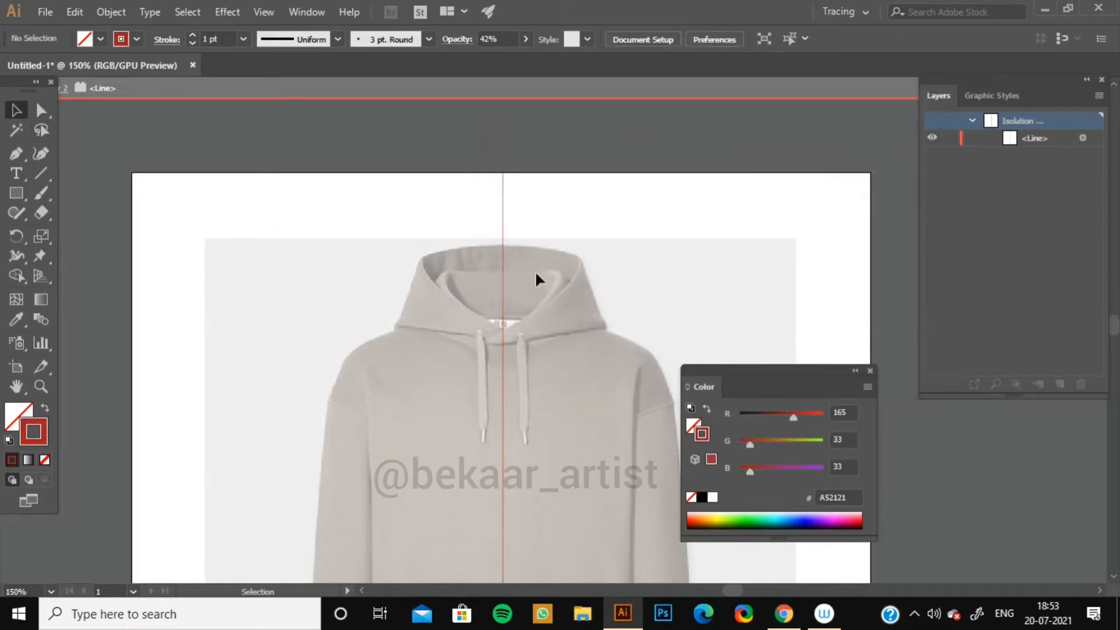
left_click(869, 370)
double_click(285, 180)
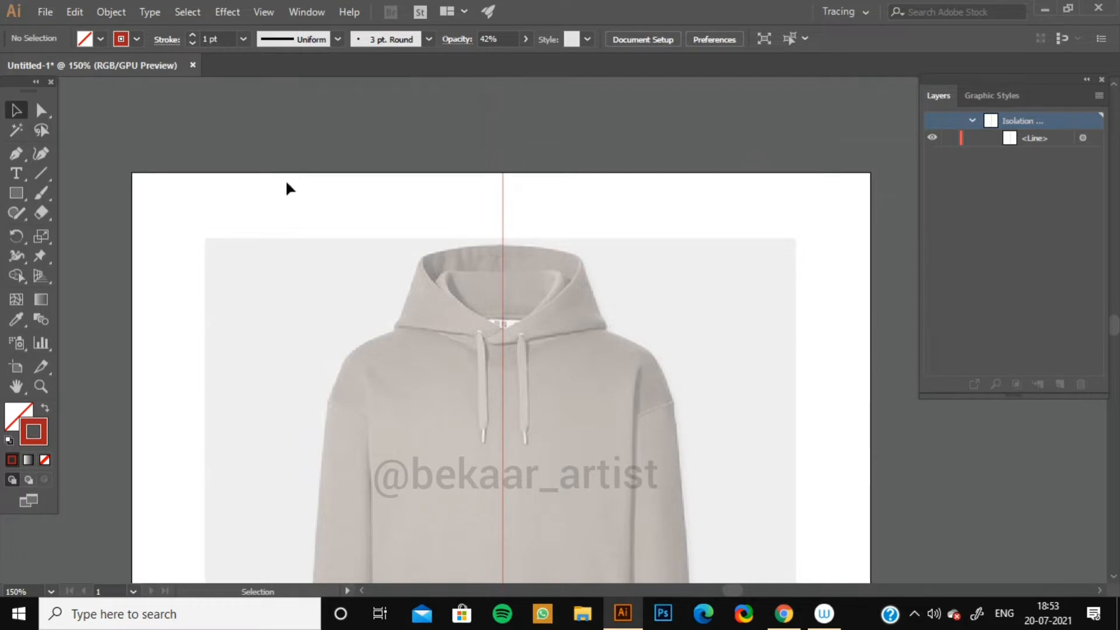
left_click(503, 220, "ctrl")
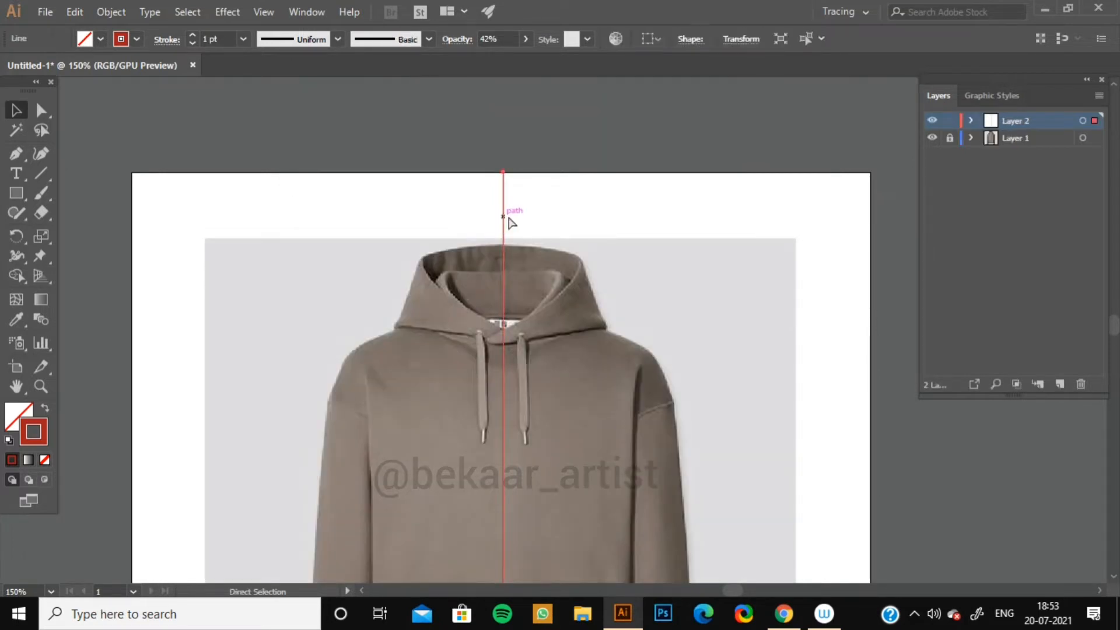
left_click(525, 39)
left_click_drag(505, 58, 611, 96)
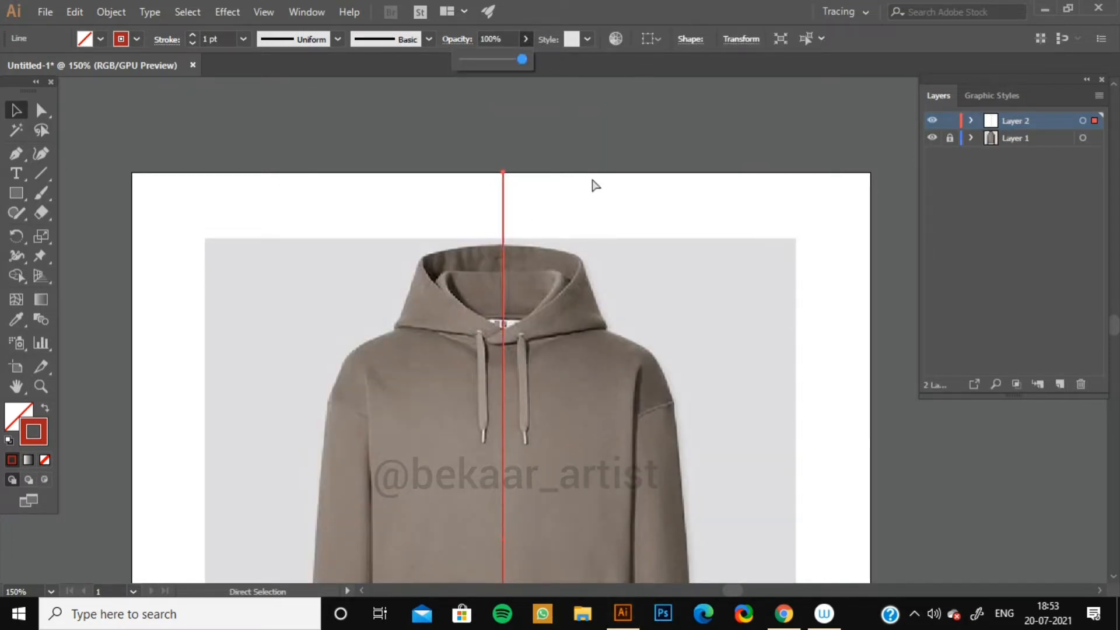
left_click(645, 204)
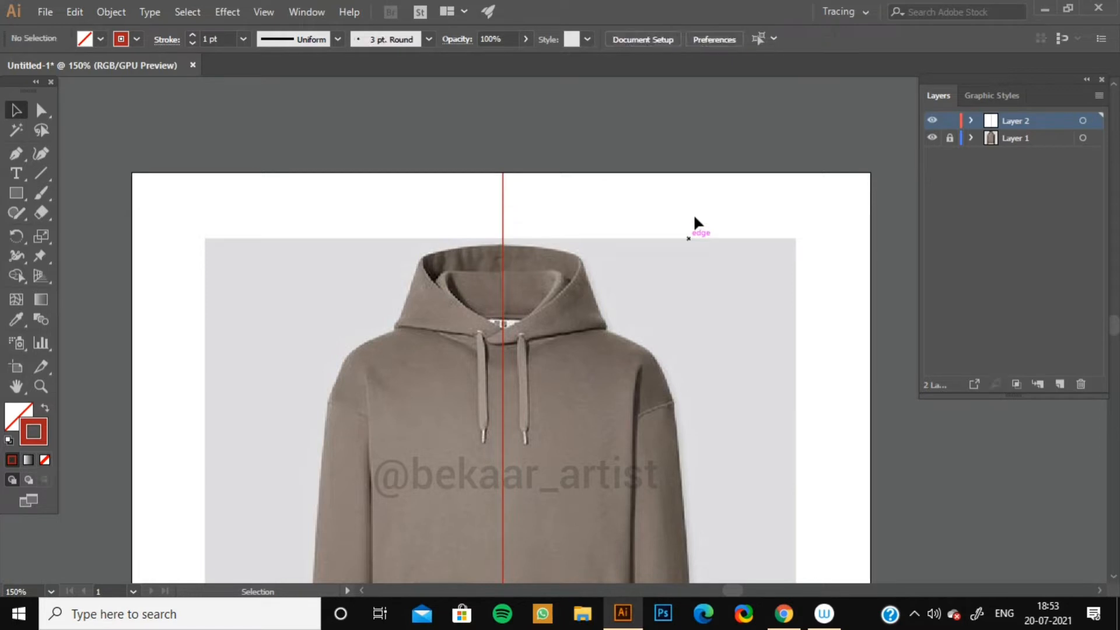
left_click(504, 220)
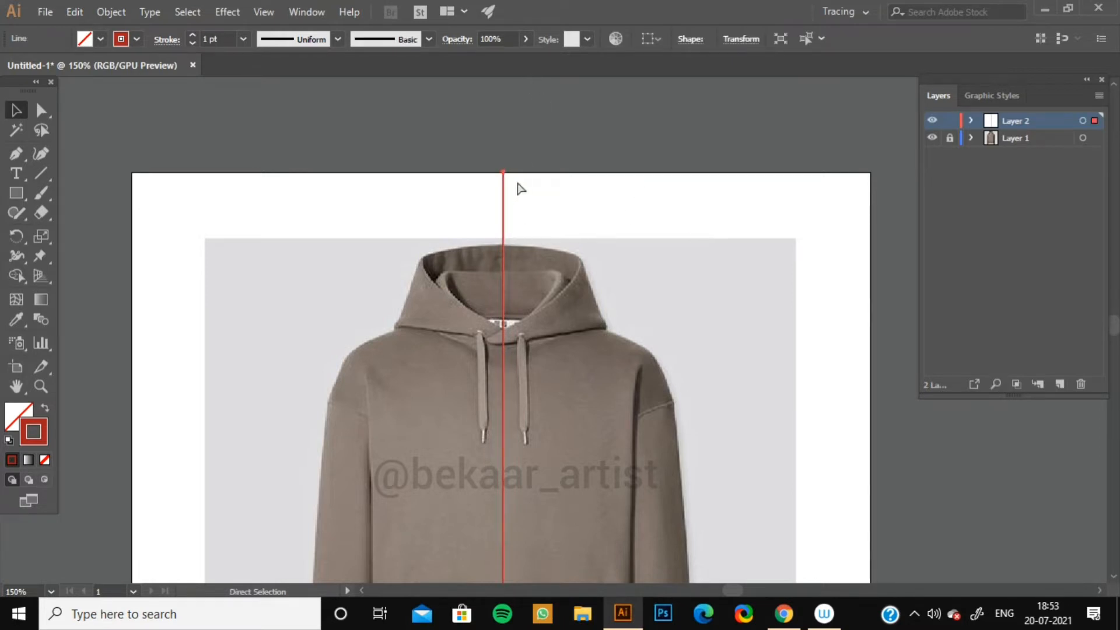
left_click(519, 190)
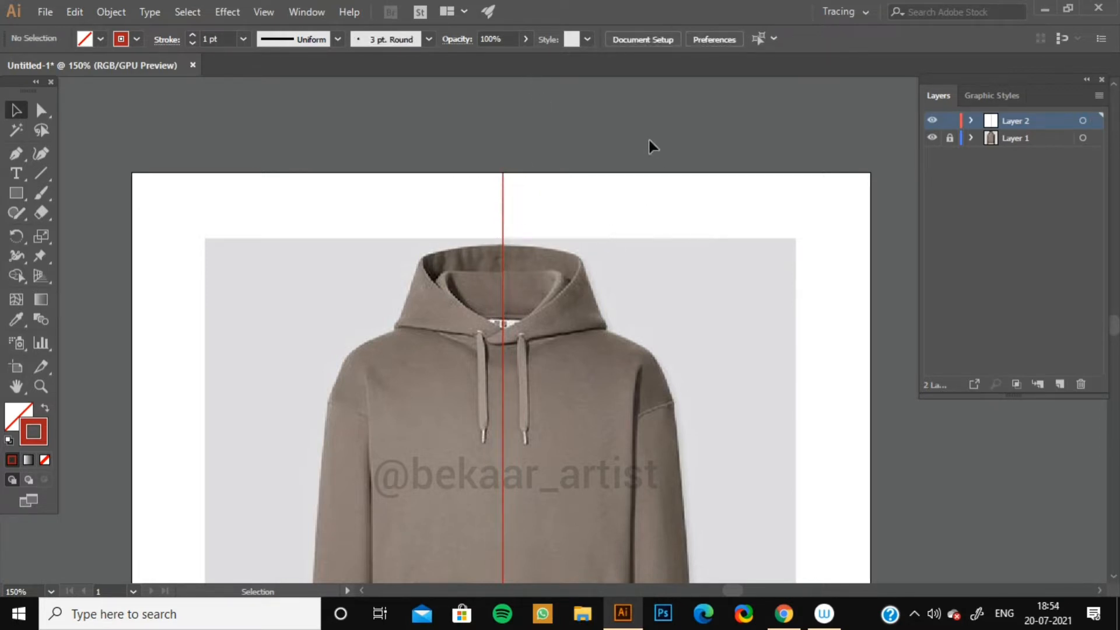
Zoom closer on the hood and set the stroke color to black.
key("ctrl+plus")
key("ctrl+plus")
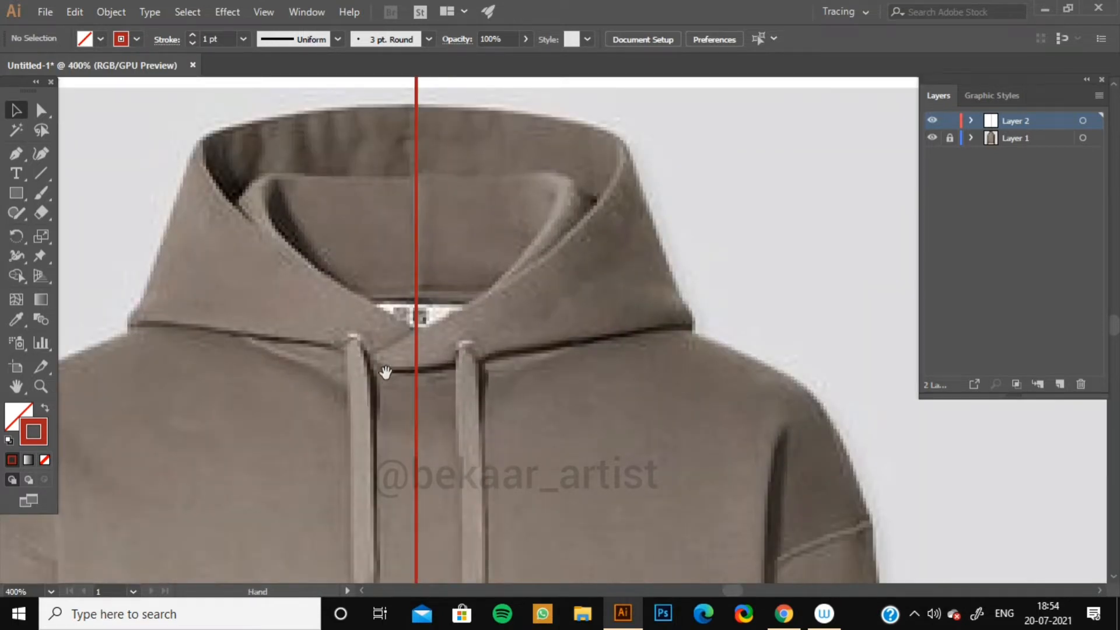
left_click_drag(385, 372, 521, 387)
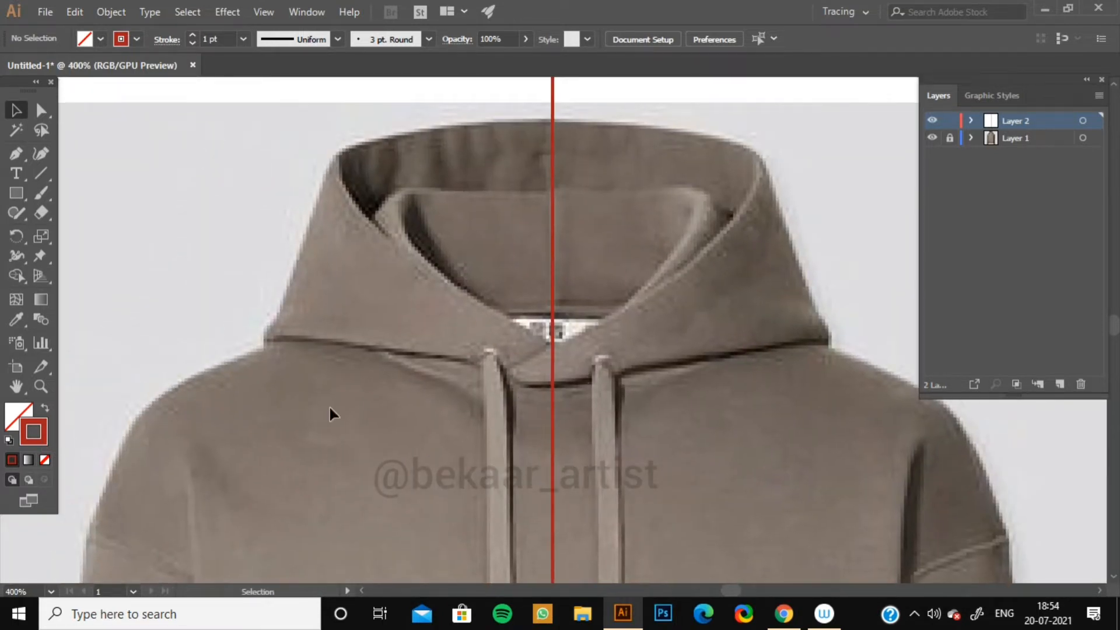
left_click(136, 39)
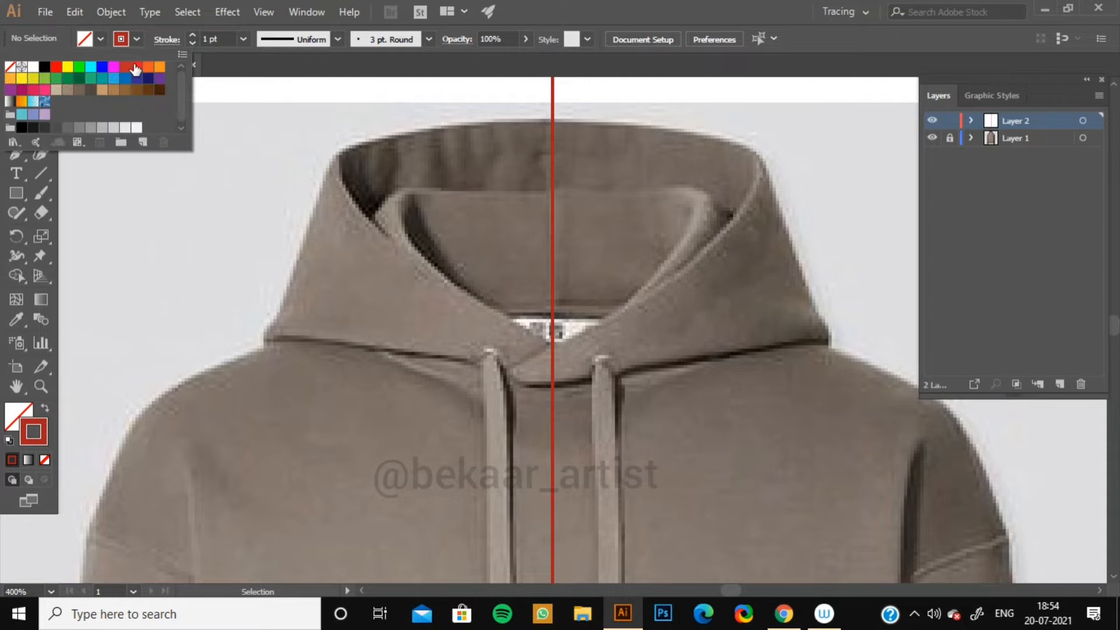
left_click(41, 68)
left_click_drag(161, 212, 132, 232)
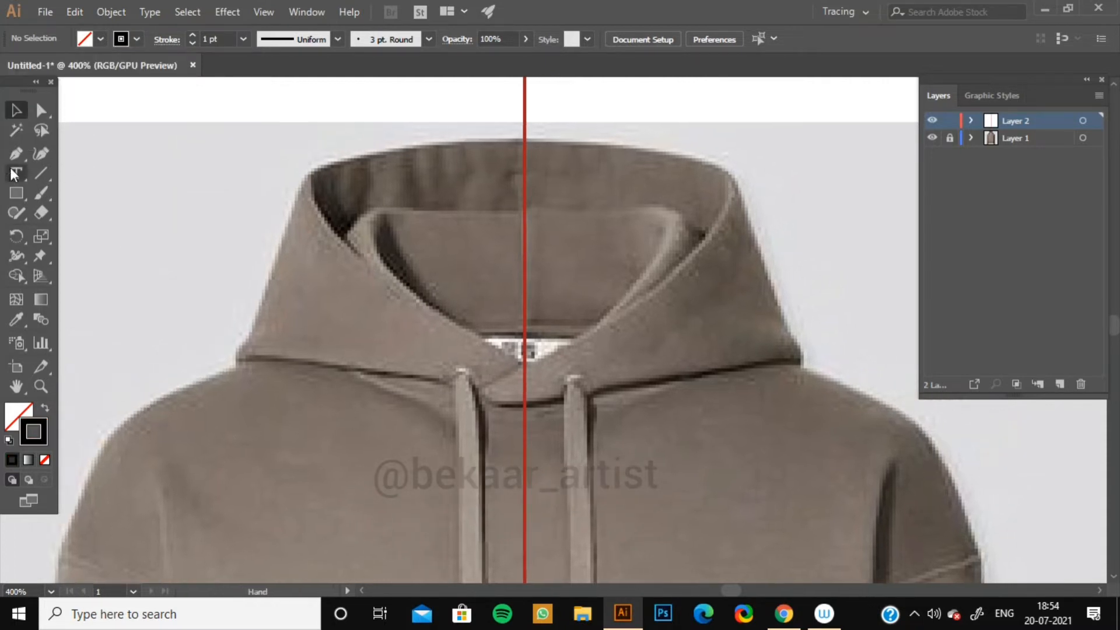
With the Pen tool, trace the hood opening's left edge as a curve from the top of the center line down to the neck point.
left_click(525, 140)
left_click_drag(313, 172, 282, 202)
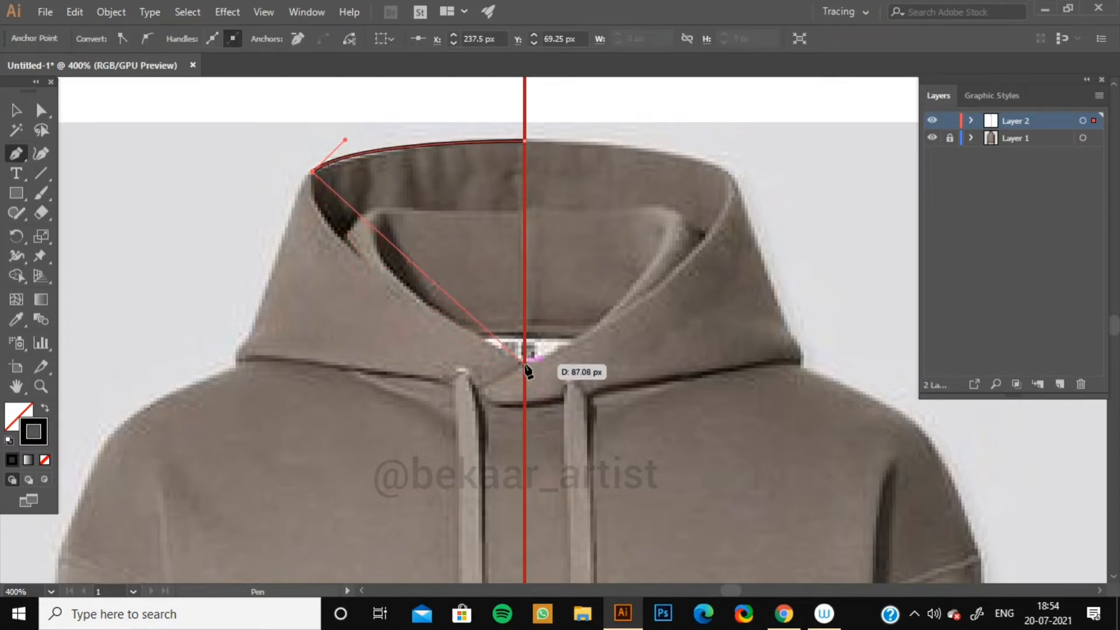
left_click_drag(524, 364, 728, 471)
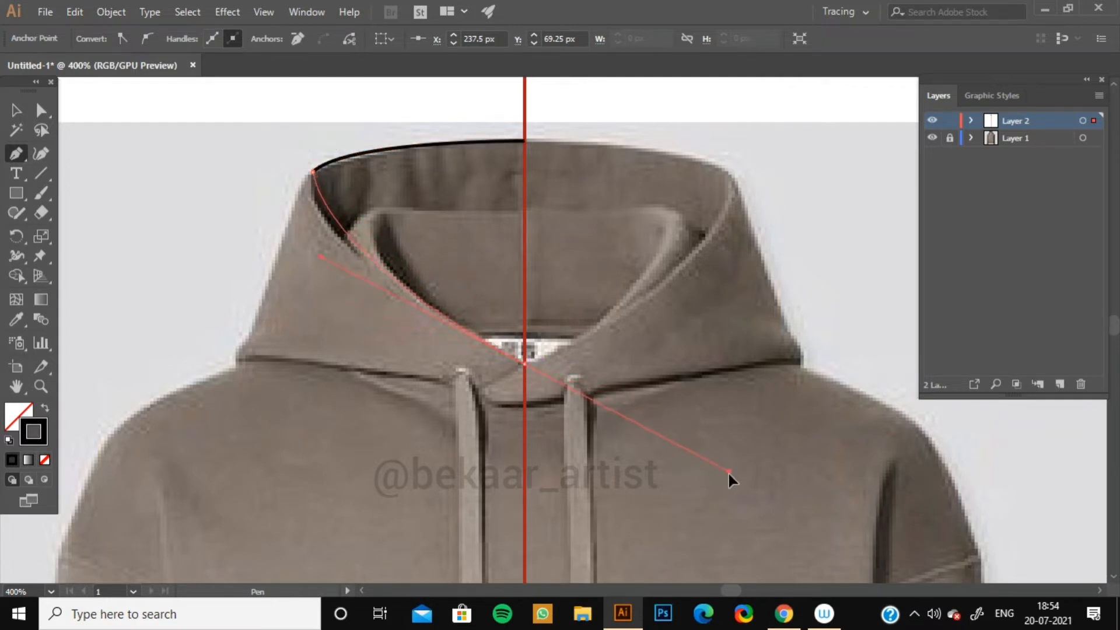
left_click_drag(782, 506, 785, 506)
left_click(785, 506)
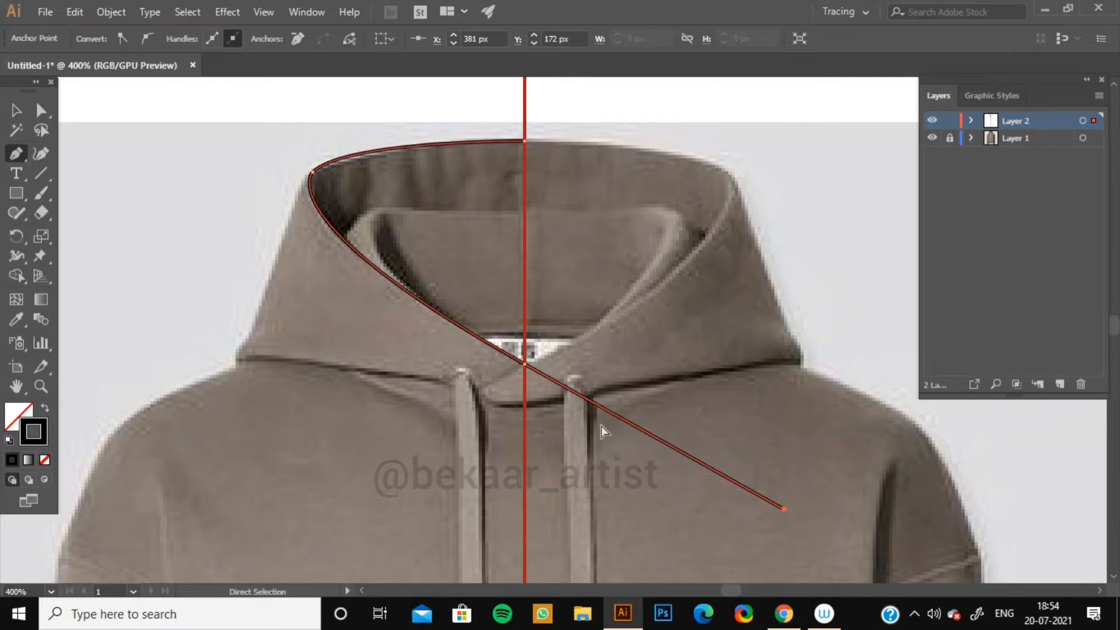
key("ctrl+z")
left_click(524, 364)
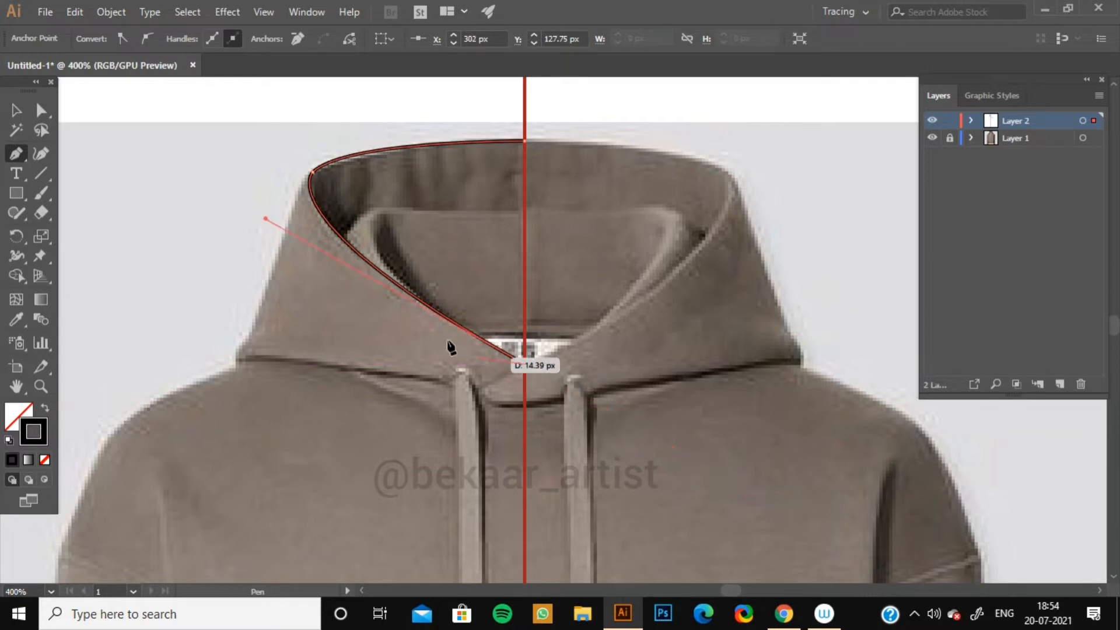
left_click(16, 109)
left_click(175, 205)
Trace the inner hood lining's top edge from its left side straight across to the center line.
key("space")
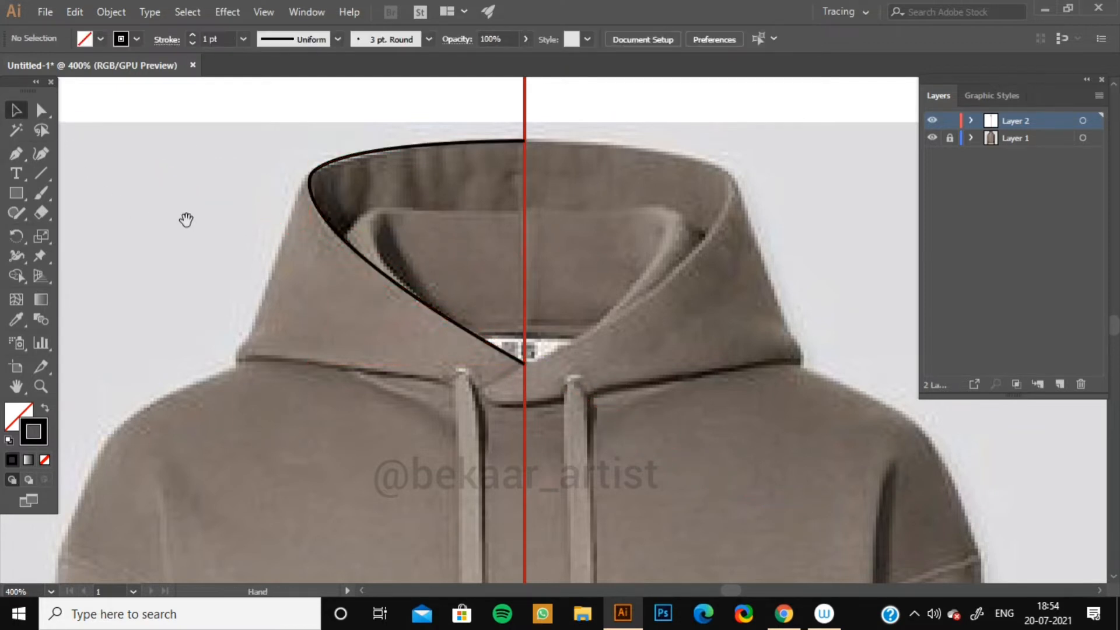
left_click_drag(186, 219, 172, 253)
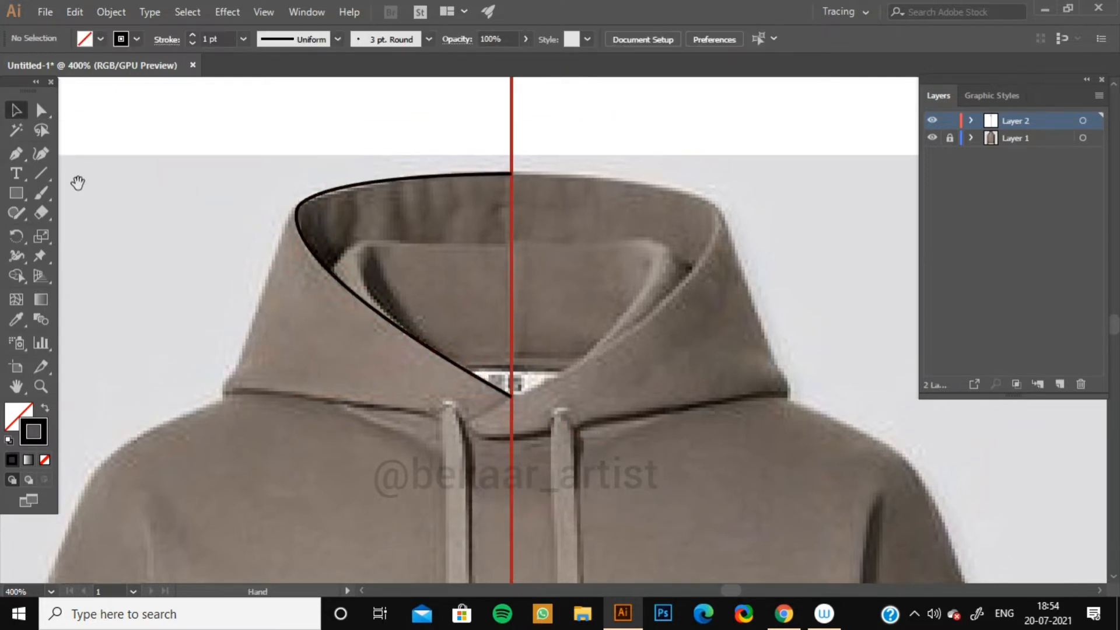
left_click(332, 274)
left_click(361, 241)
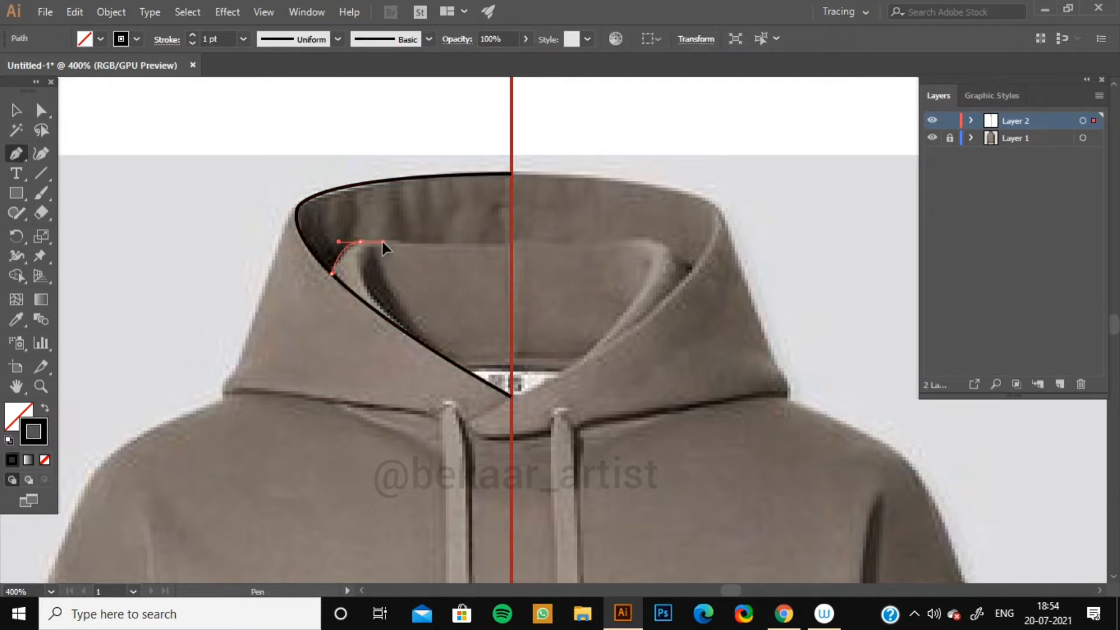
left_click_drag(510, 241, 513, 251)
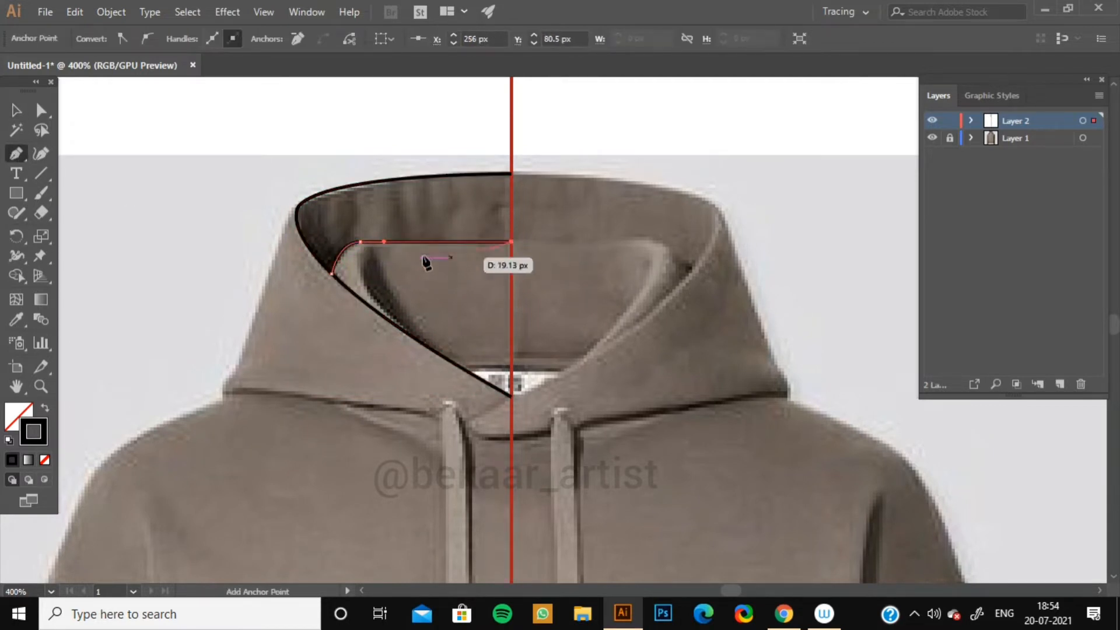
left_click(16, 110)
left_click(102, 227)
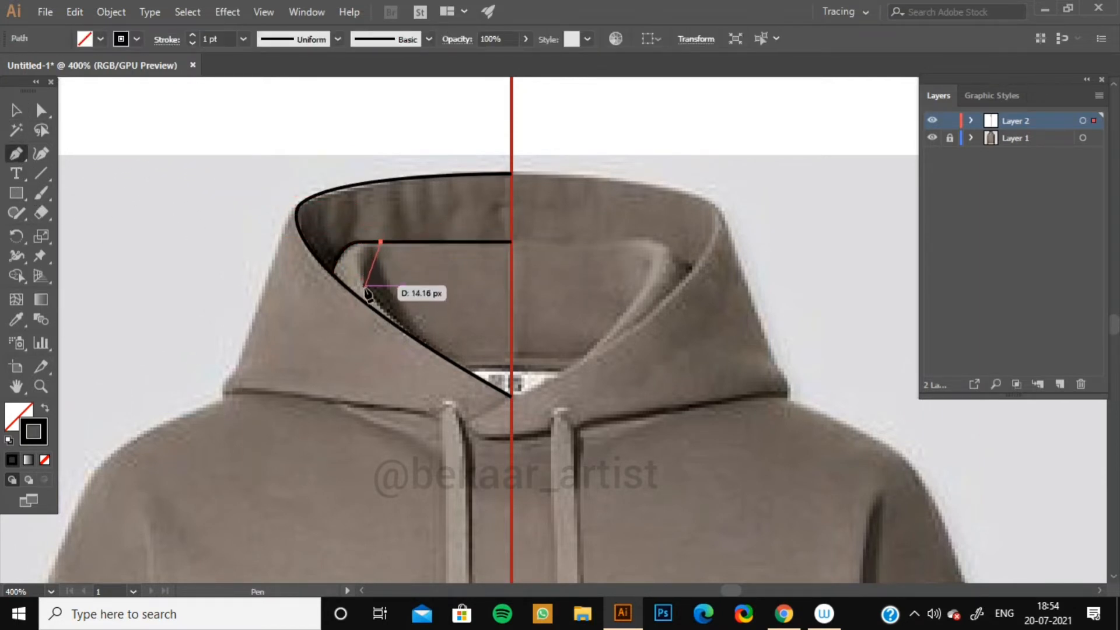
Draw a short curved fold line along the left side of the inner hood lining.
left_click_drag(364, 285, 376, 317)
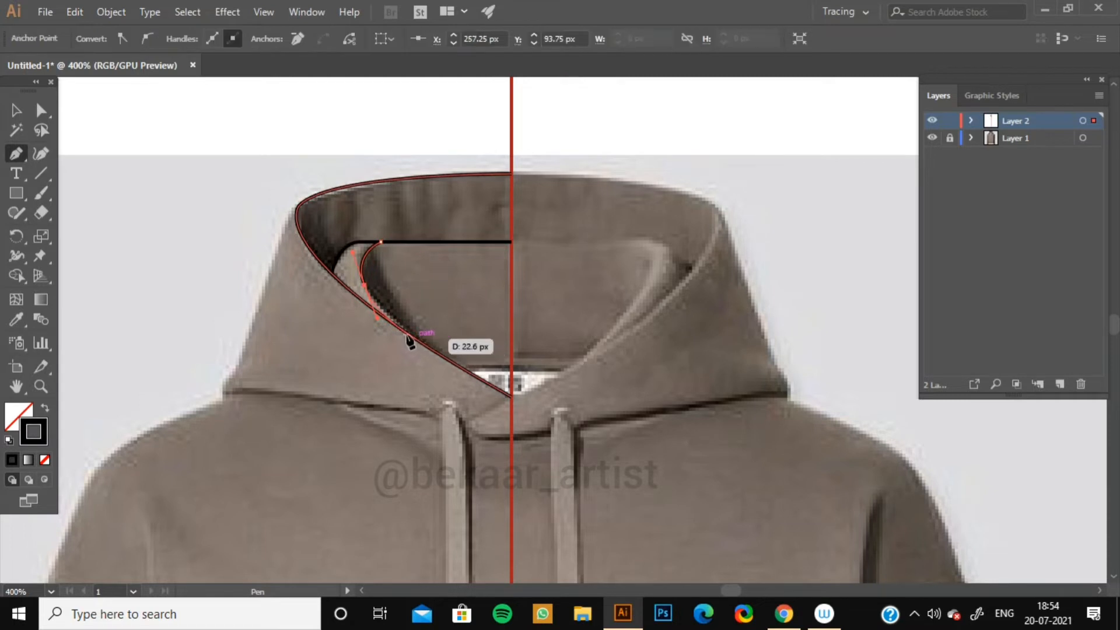
left_click(364, 286)
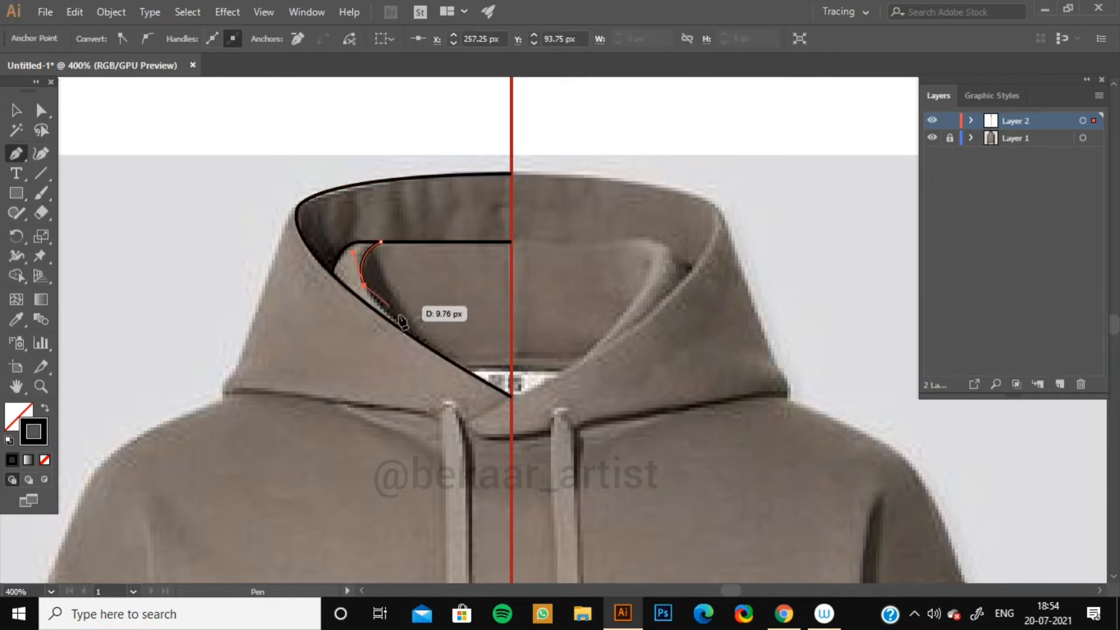
left_click(428, 346)
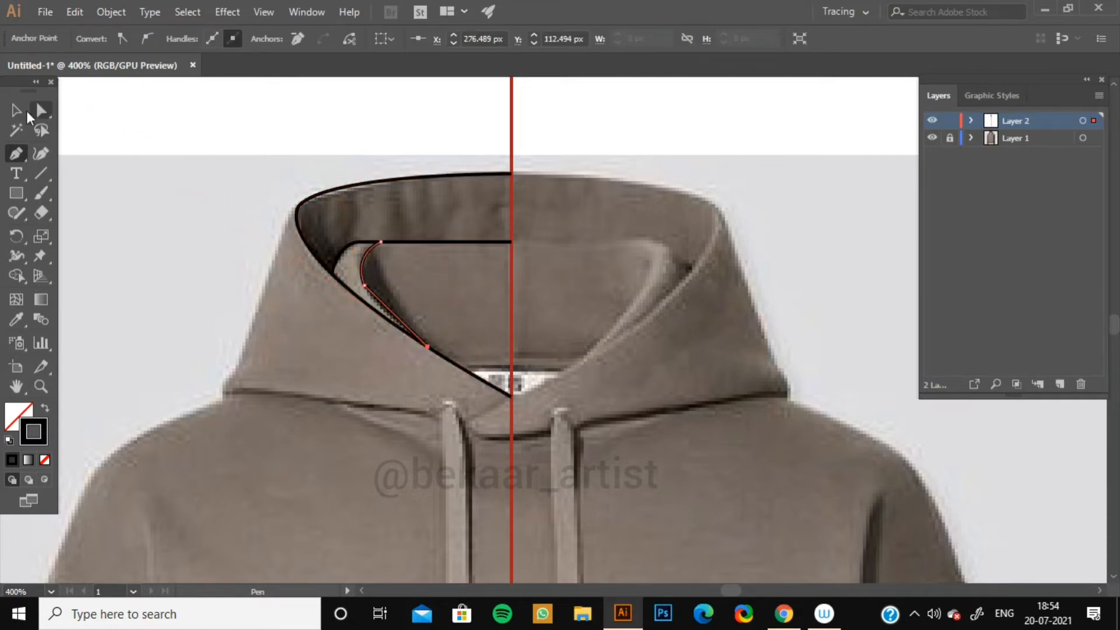
key("v")
left_click(120, 180)
Trace the hoodie's outer left edge as a curve from the lower body up over the shoulder to the hood's top corner.
left_click_drag(237, 360, 263, 327)
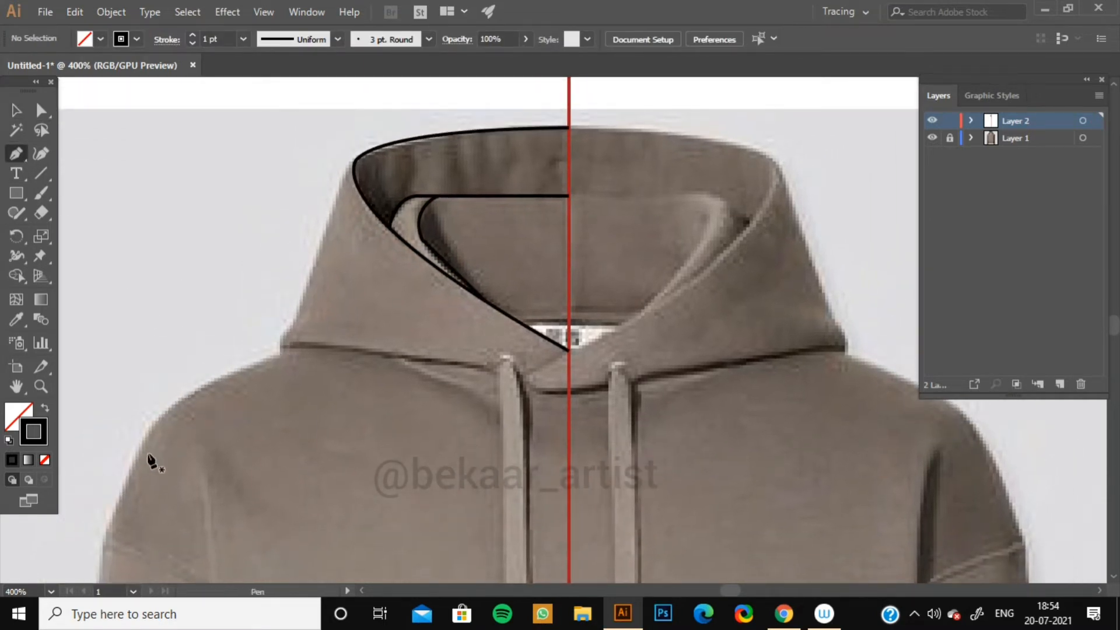
left_click_drag(113, 532, 215, 383)
left_click_drag(303, 356, 296, 358)
left_click_drag(209, 383, 307, 287)
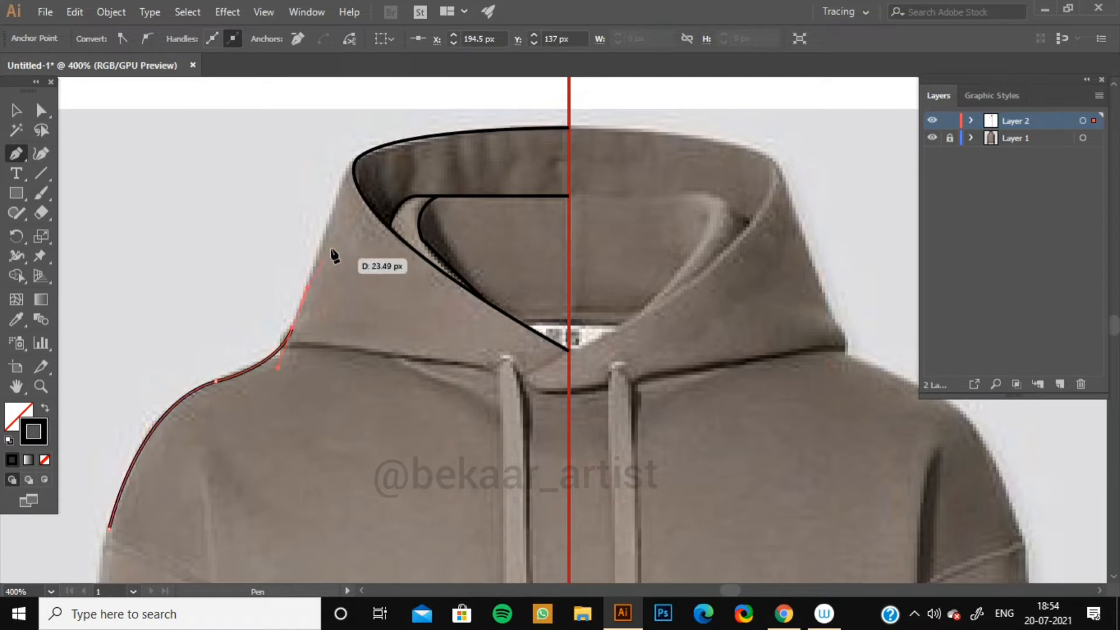
left_click(337, 195)
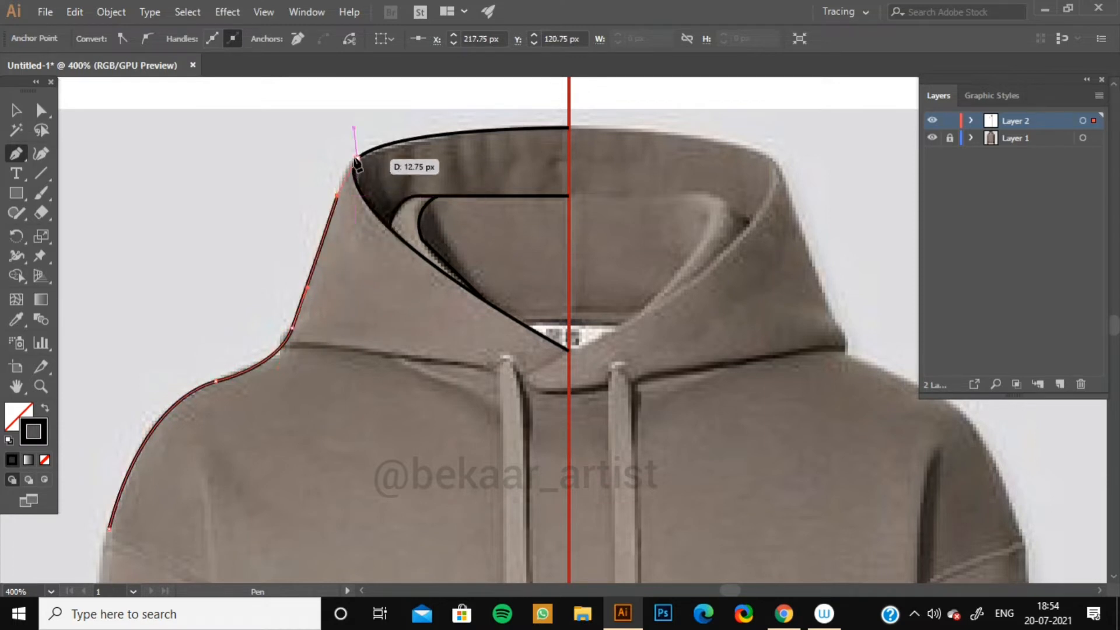
left_click_drag(361, 155, 383, 143)
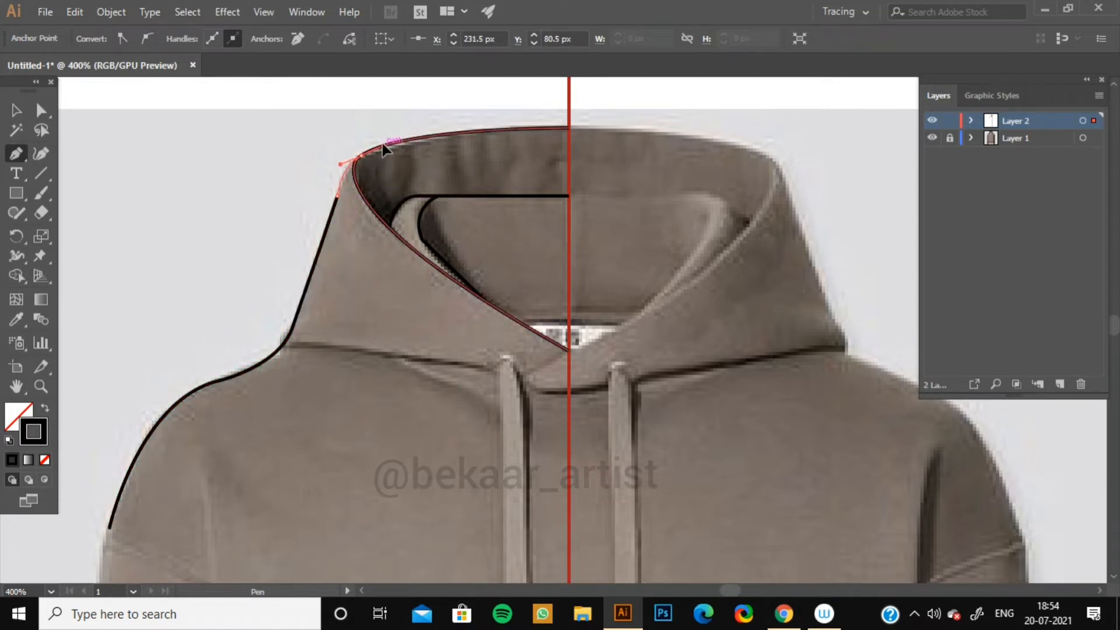
key("v")
left_click(152, 240)
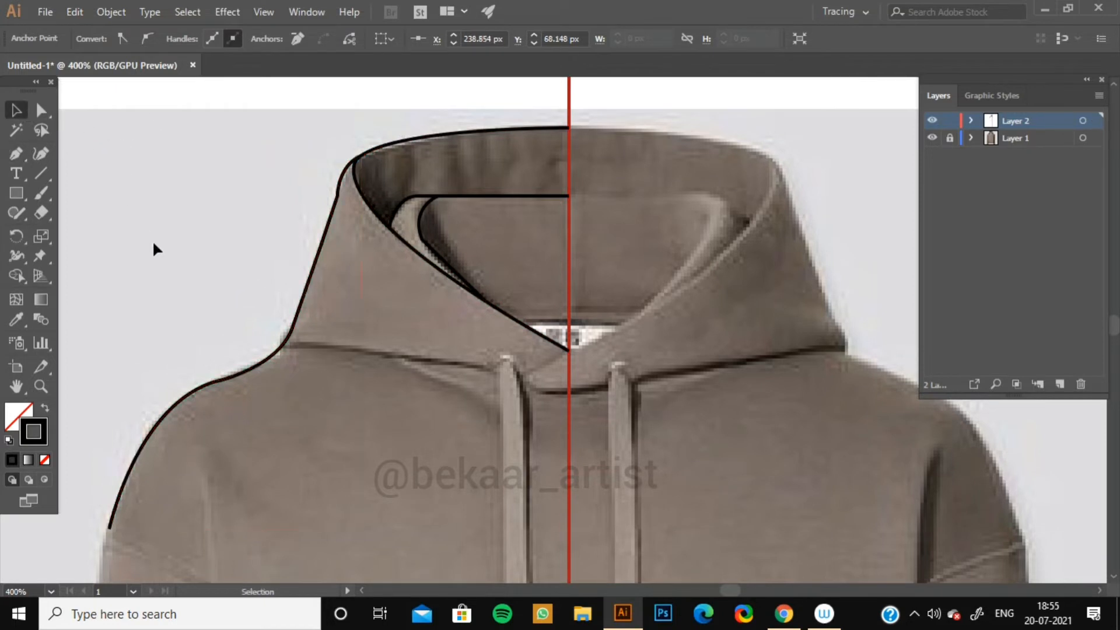
Undo the last two anchor points and redraw the outline's upper segment so it meets the hood's top corner.
left_click(316, 266)
key("ctrl+z")
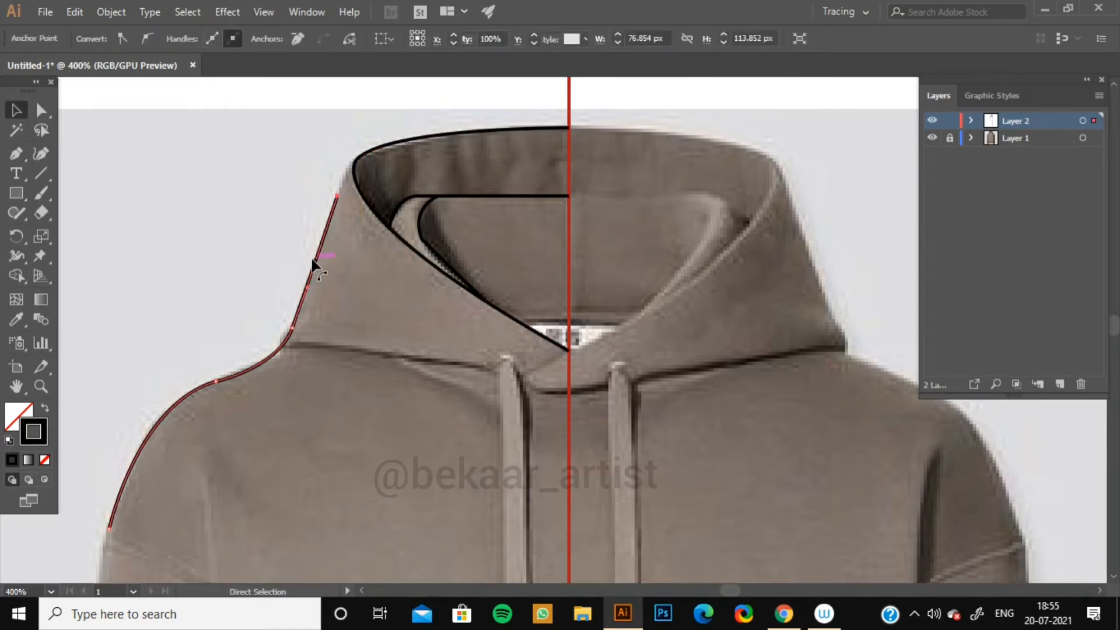
key("ctrl+z")
key("p")
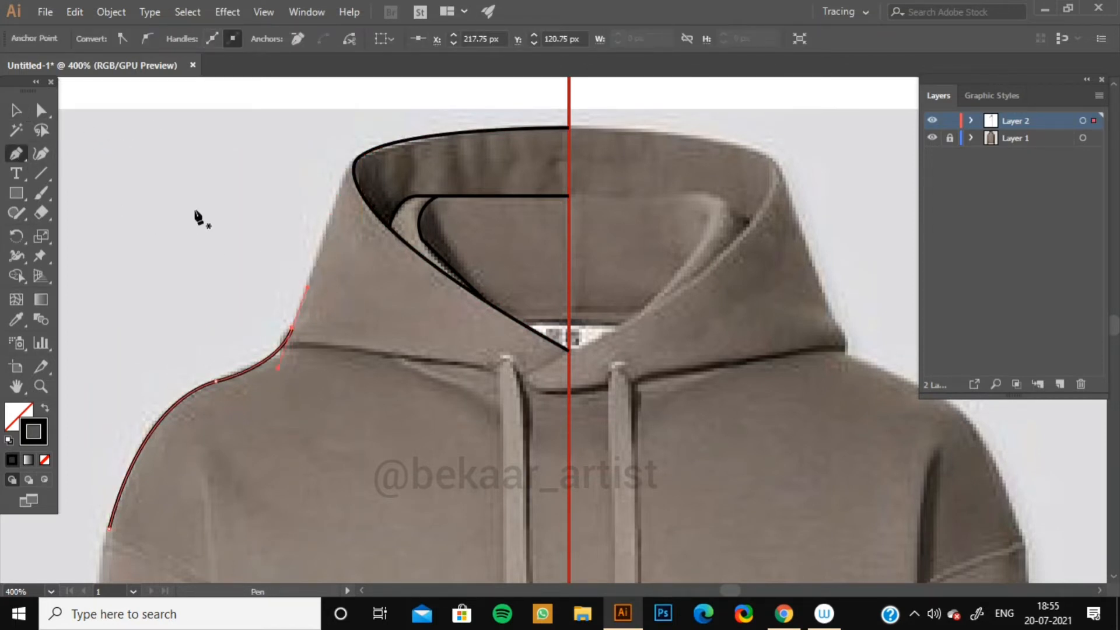
left_click(292, 328)
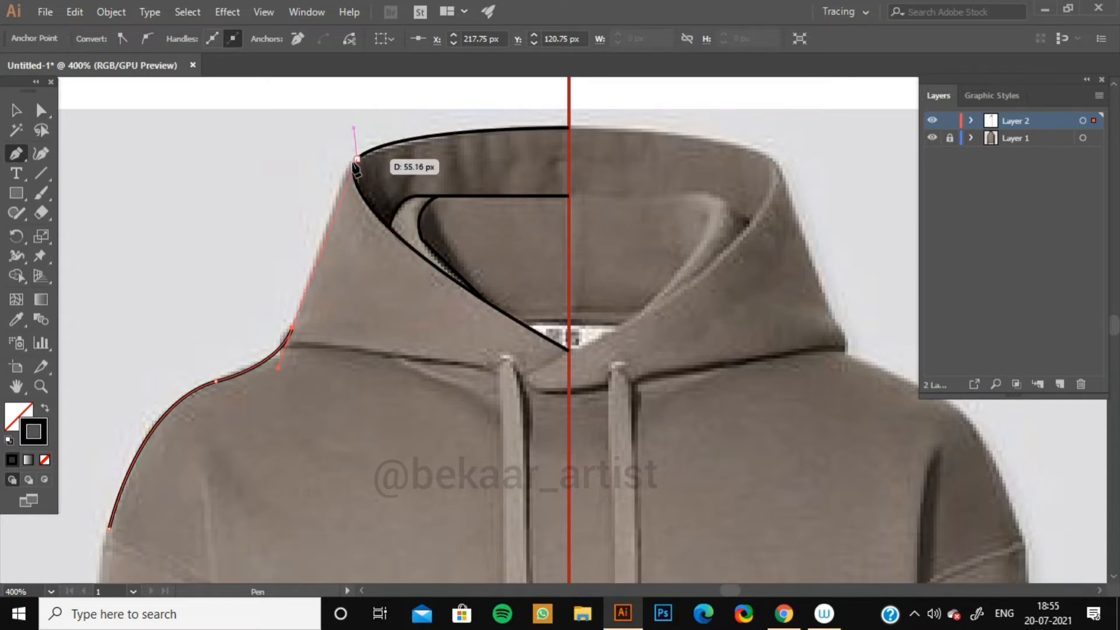
left_click_drag(357, 157, 372, 144)
key("v")
left_click(143, 212)
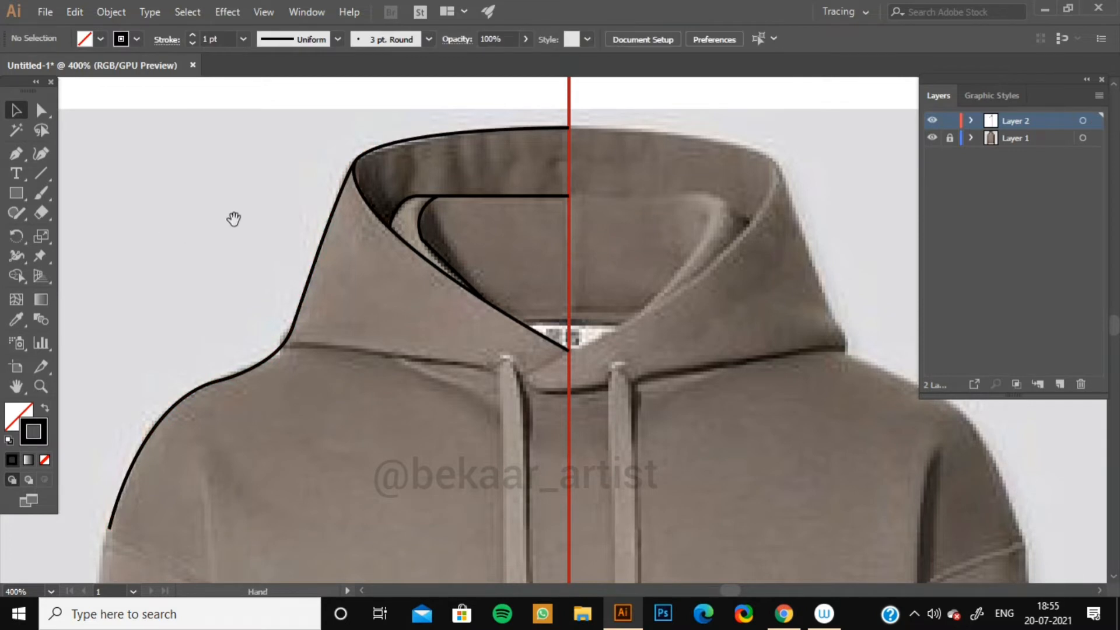
Trace the hood's lower seam as a curve from the outer shoulder edge across to the center line.
left_click_drag(233, 219, 194, 211)
left_click_drag(213, 267, 198, 170)
left_click(227, 243)
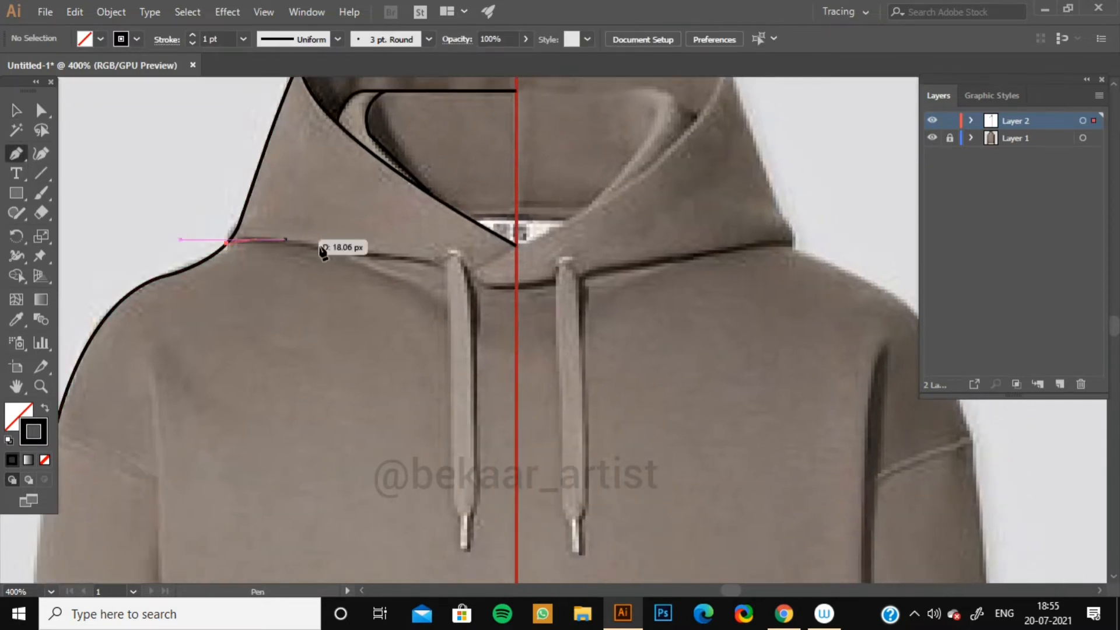
left_click_drag(516, 284, 651, 337)
key("v")
left_click(172, 220)
Draw the left drawstring as a closed narrow shape hanging from the hood and fill it with black.
left_click_drag(173, 219, 85, 193)
key("p")
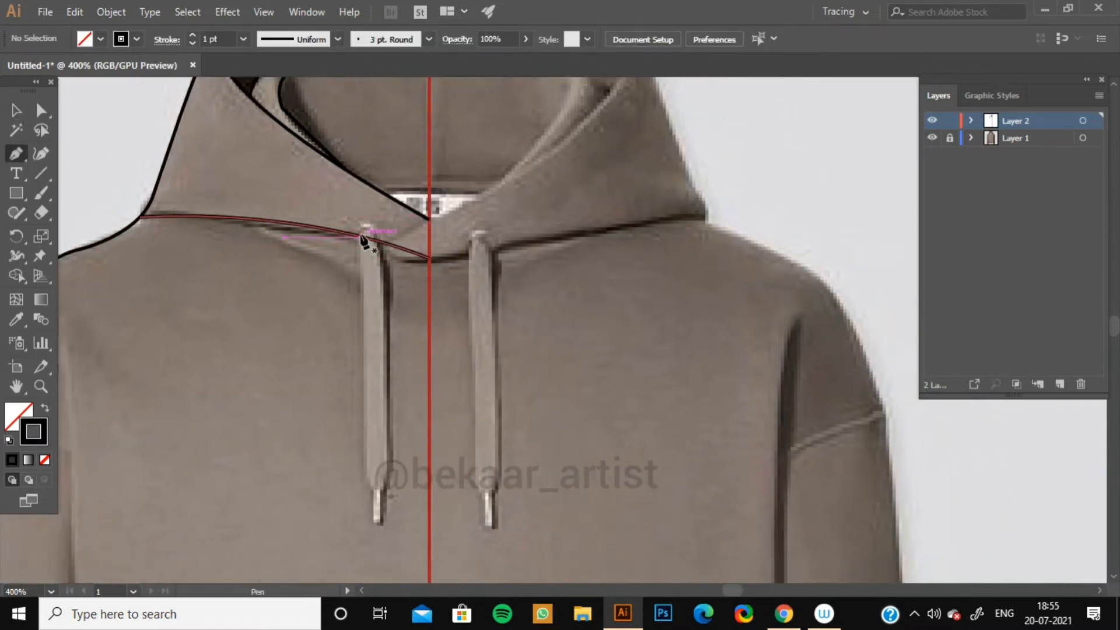
left_click(357, 236)
left_click_drag(378, 237, 395, 260)
left_click(379, 237)
left_click(388, 480)
left_click_drag(365, 466, 355, 431)
left_click(365, 466)
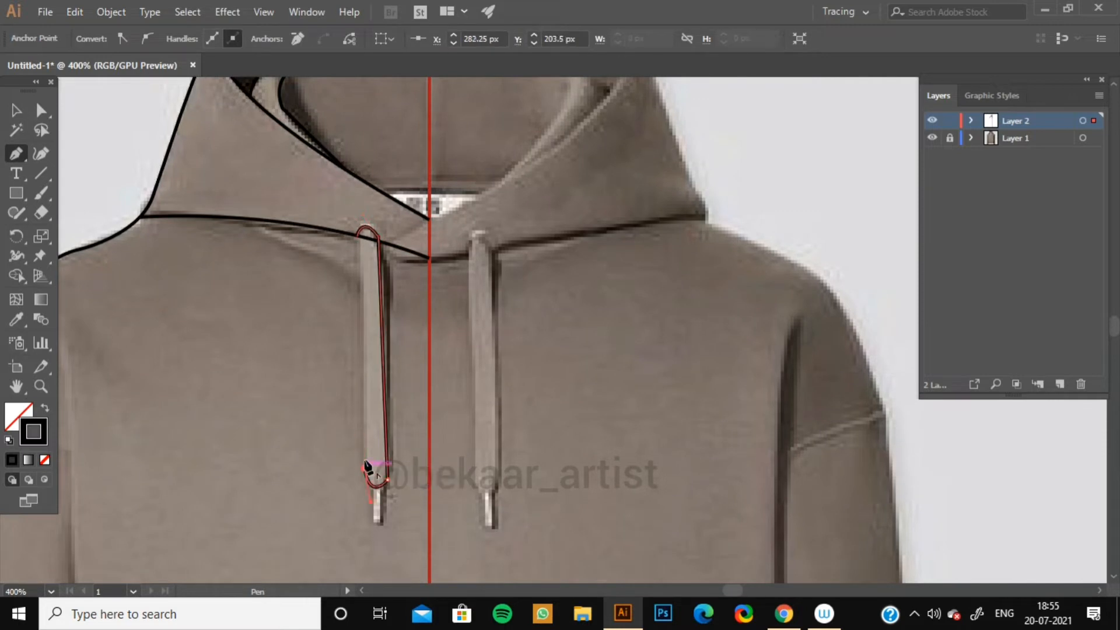
left_click(357, 236)
left_click(45, 408)
Draw a small rectangular aglet at the drawstring's lower end, outlined in black with no fill.
key("v")
left_click(101, 255)
left_click_drag(194, 417, 152, 267)
key("p")
left_click(330, 334)
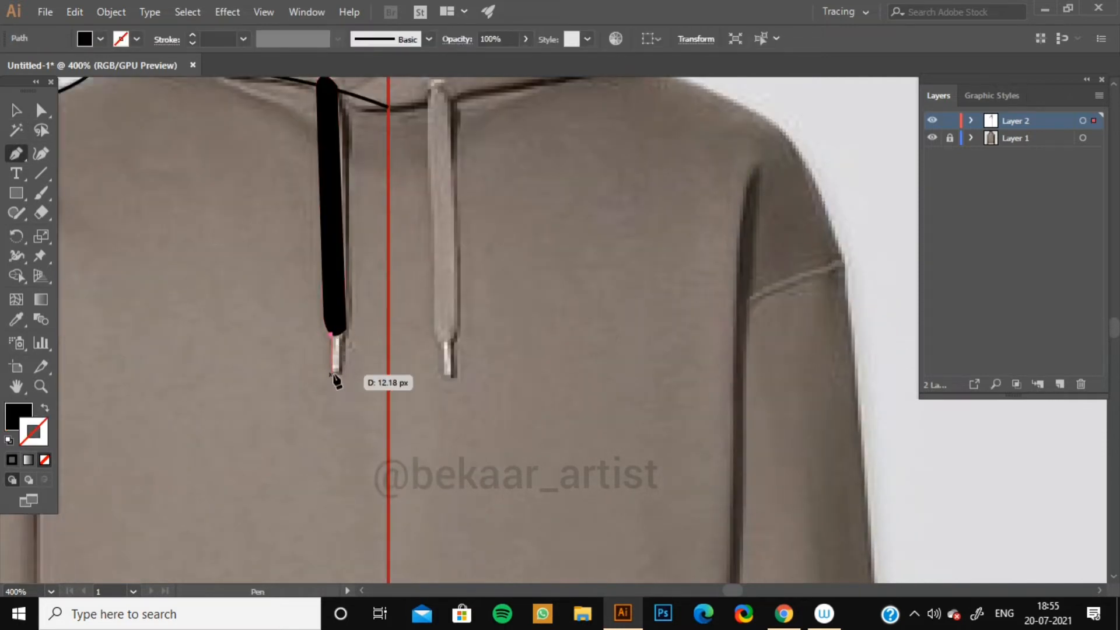
left_click(331, 372)
left_click(342, 372)
left_click(342, 326)
left_click(45, 408)
Select the aglet and reduce its stroke weight to 0.5 pt.
key("v")
left_click(328, 402)
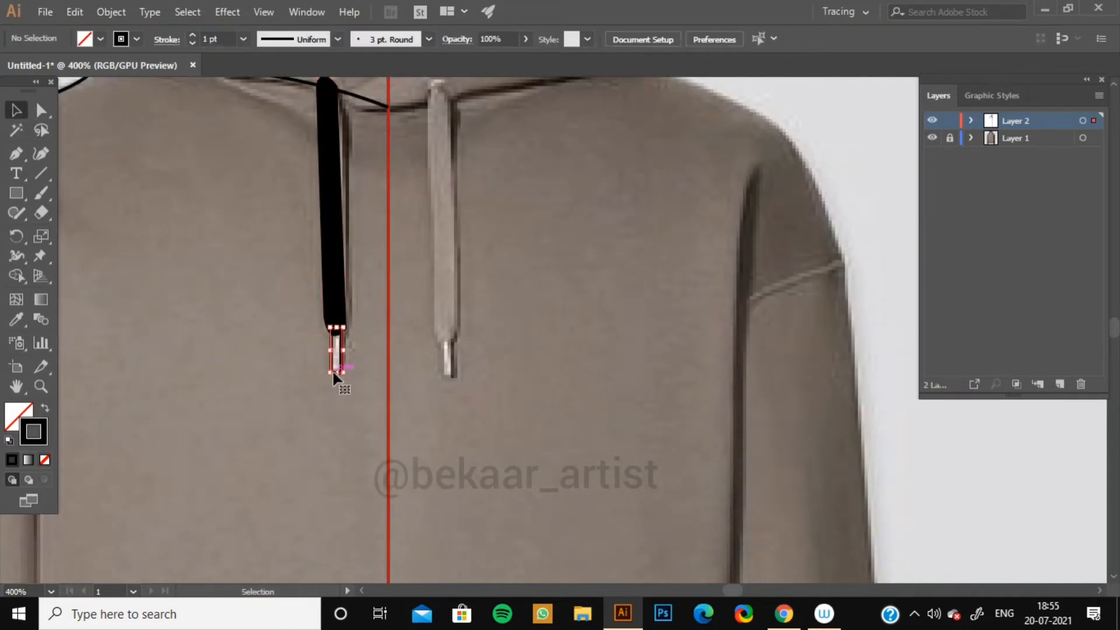
left_click(336, 368)
left_click(193, 44)
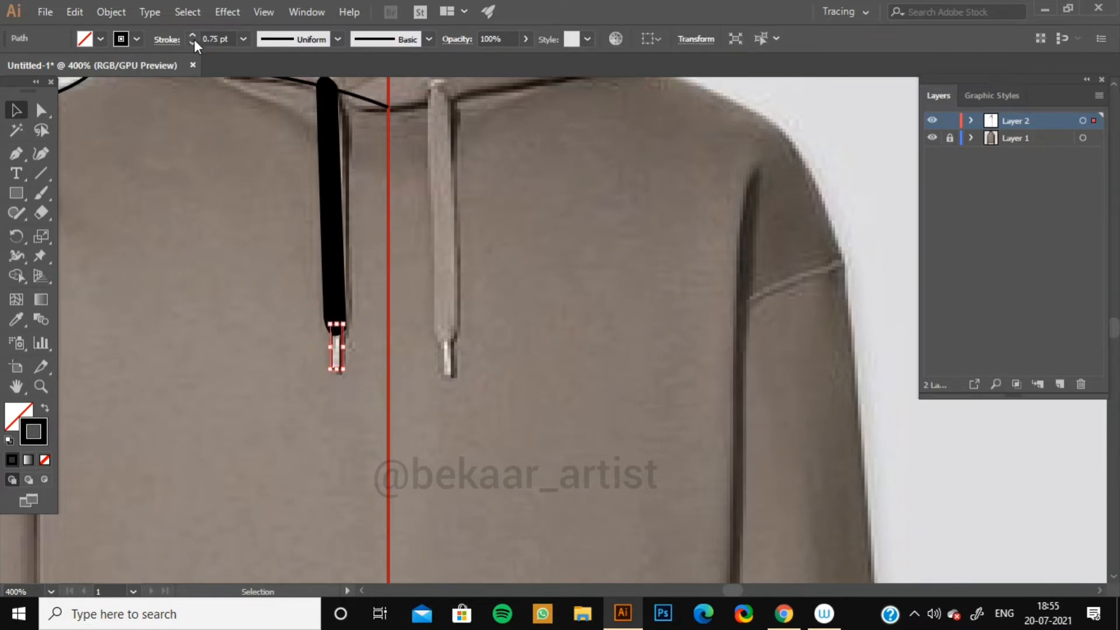
left_click(193, 43)
Trace the sleeve's outer edge with the Pen tool from the shoulder straight down the arm.
left_click(169, 277)
left_click_drag(169, 277, 330, 395)
left_click_drag(136, 410, 217, 187)
key("ctrl+minus")
key("ctrl+minus")
left_click_drag(465, 340, 383, 253)
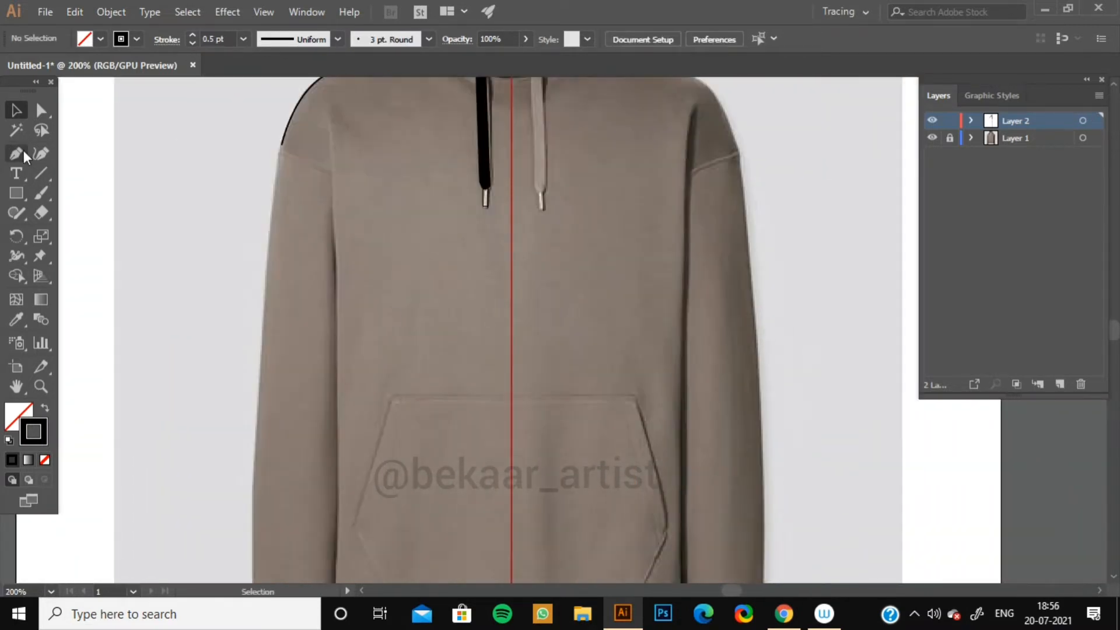
left_click(22, 152)
left_click(281, 144)
left_click_drag(257, 442, 256, 568)
left_click(257, 443)
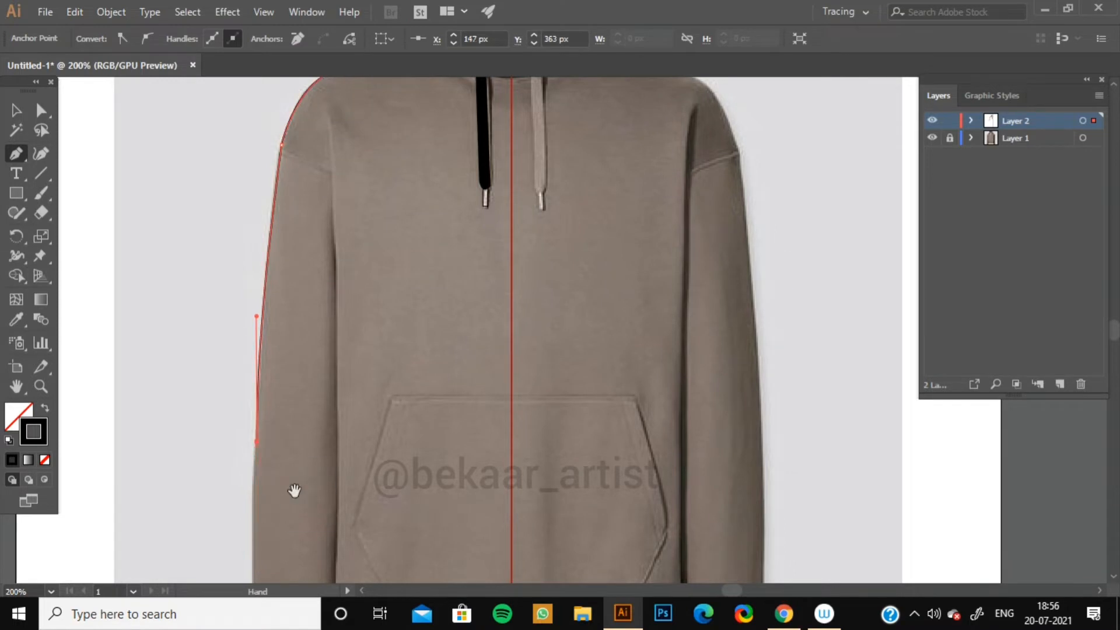
left_click_drag(294, 490, 357, 283)
Continue the sleeve path across the cuff's bottom and up the sleeve's inner edge to the armpit.
left_click_drag(318, 459, 325, 486)
left_click(324, 524)
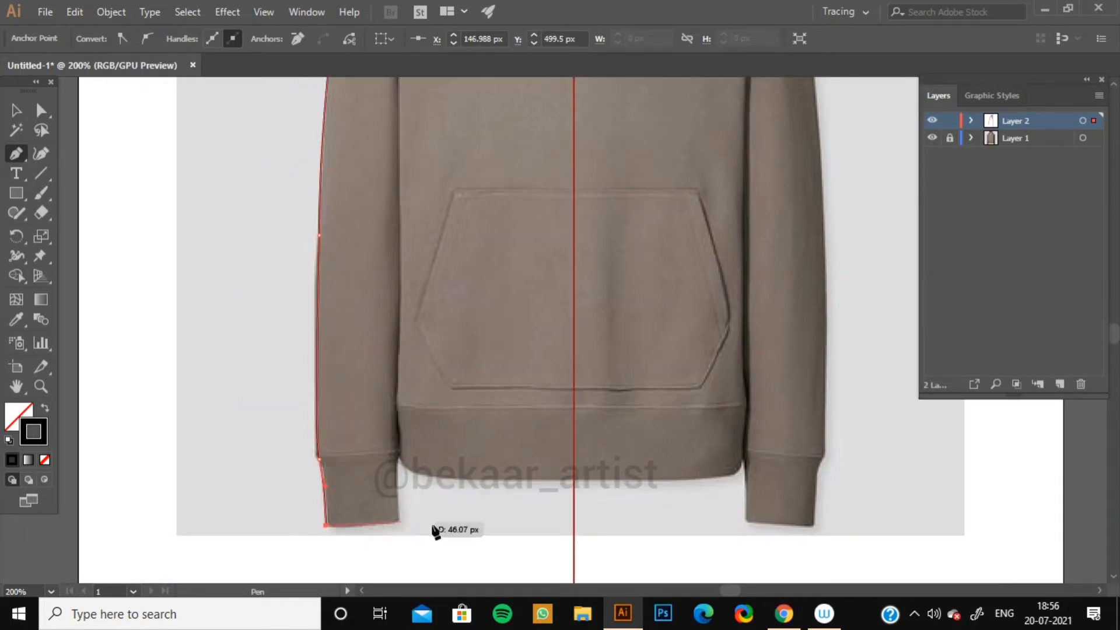
left_click(397, 519)
left_click(398, 453)
left_click_drag(416, 337, 407, 507)
left_click_drag(391, 264, 391, 218)
left_click_drag(397, 238, 421, 359)
left_click(407, 221)
left_click(17, 110)
left_click(257, 263)
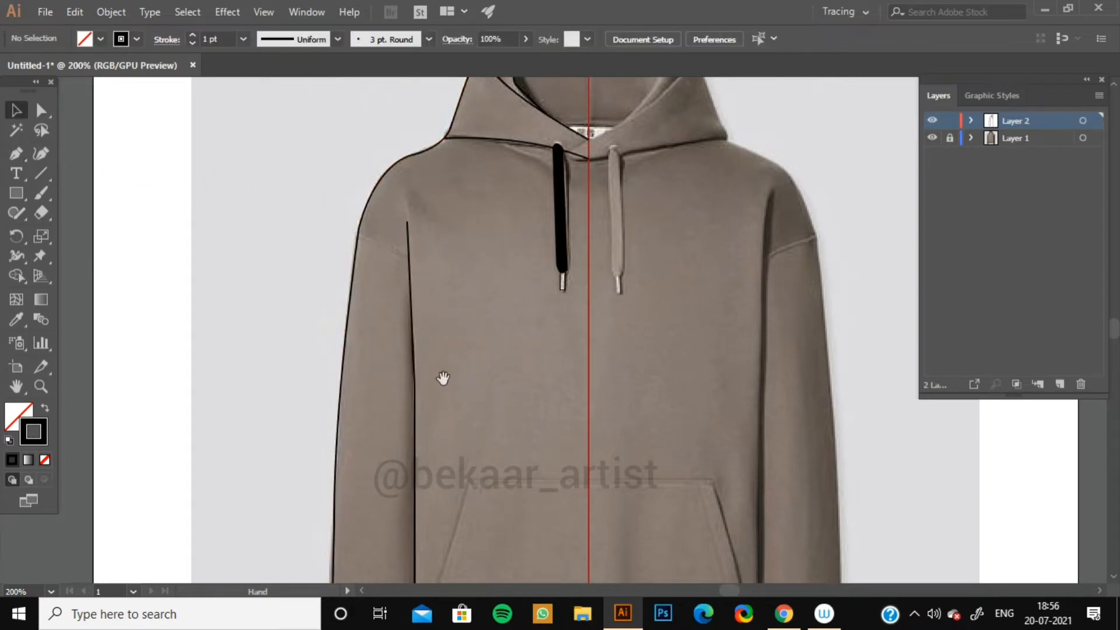
Trace the left half of the kangaroo pocket from the center line around its angled edges back to the center line.
left_click_drag(468, 458, 417, 90)
key("ctrl+plus")
key("ctrl+plus")
key("p")
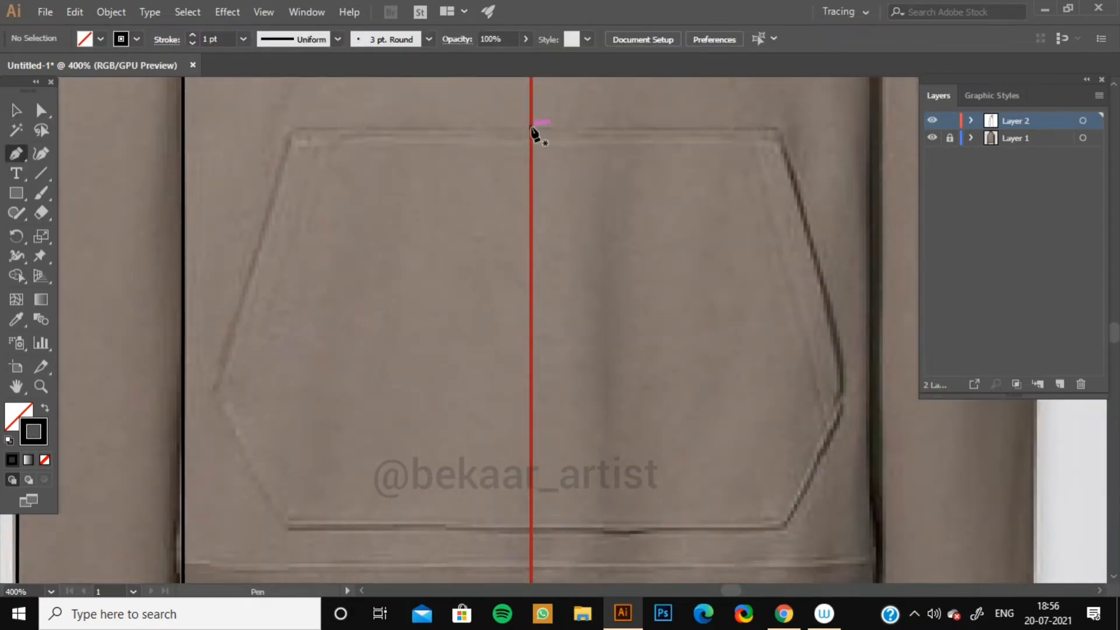
left_click(531, 126)
left_click(297, 126)
left_click(218, 387)
left_click(288, 529)
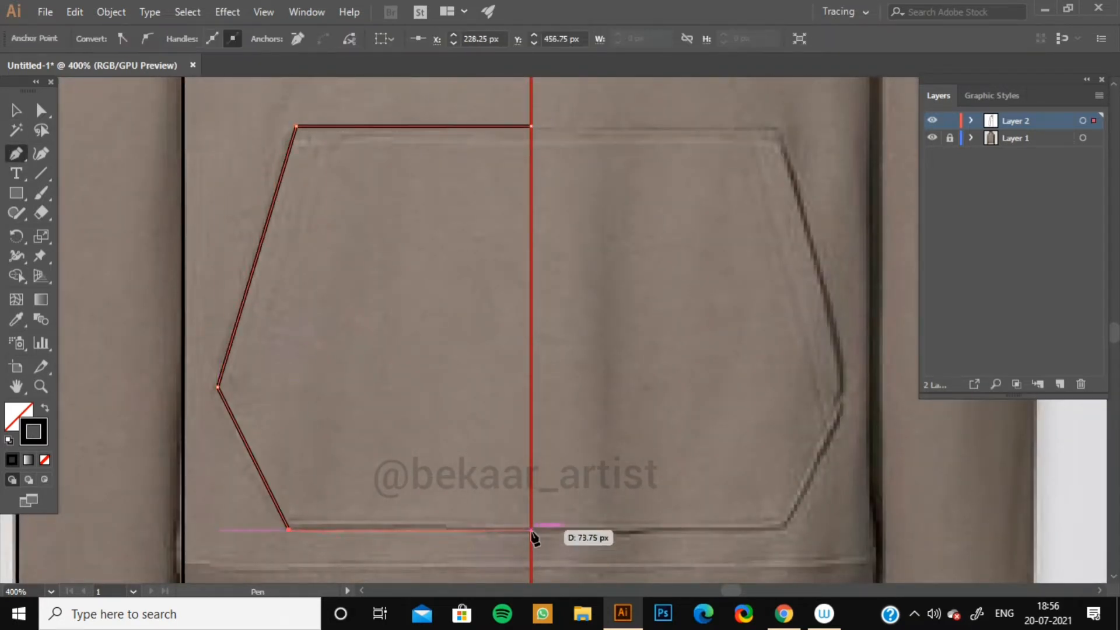
left_click(531, 529)
Draw the cuff seam line across the sleeve above the cuff.
left_click(16, 111)
left_click(318, 408)
left_click_drag(318, 510, 452, 237)
left_click(16, 154)
left_click(155, 388)
left_click_drag(318, 383, 360, 369)
left_click(16, 111)
left_click(114, 327)
left_click(16, 154)
left_click(17, 111)
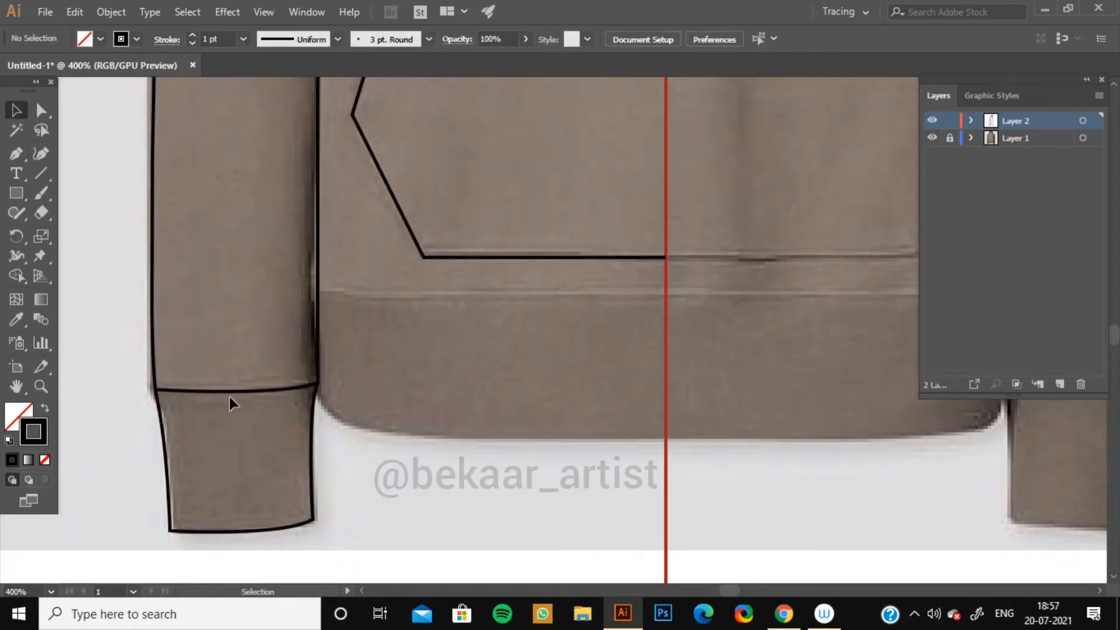
Select the cuff seam line and reduce its stroke weight to 0.75 pt.
left_click(229, 391)
left_click(192, 43)
left_click(110, 233)
Draw the hem rib's top seam line from the sleeve edge across to the center line.
left_click(17, 154)
left_click(318, 291)
left_click_drag(665, 293, 813, 291)
key("ctrl+z")
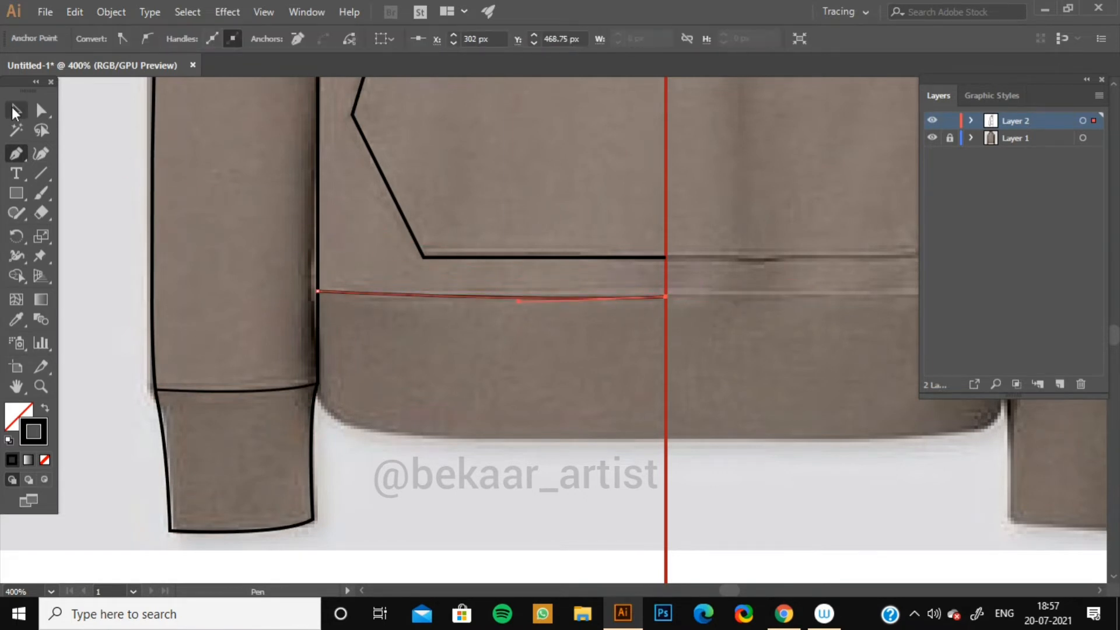
left_click(16, 111)
left_click(111, 350)
Trace the hoodie's bottom hem edge as a curve from beside the cuff to the center line.
left_click_drag(116, 373, 89, 254)
left_click(16, 154)
left_click(288, 271)
left_click_drag(473, 318, 664, 317)
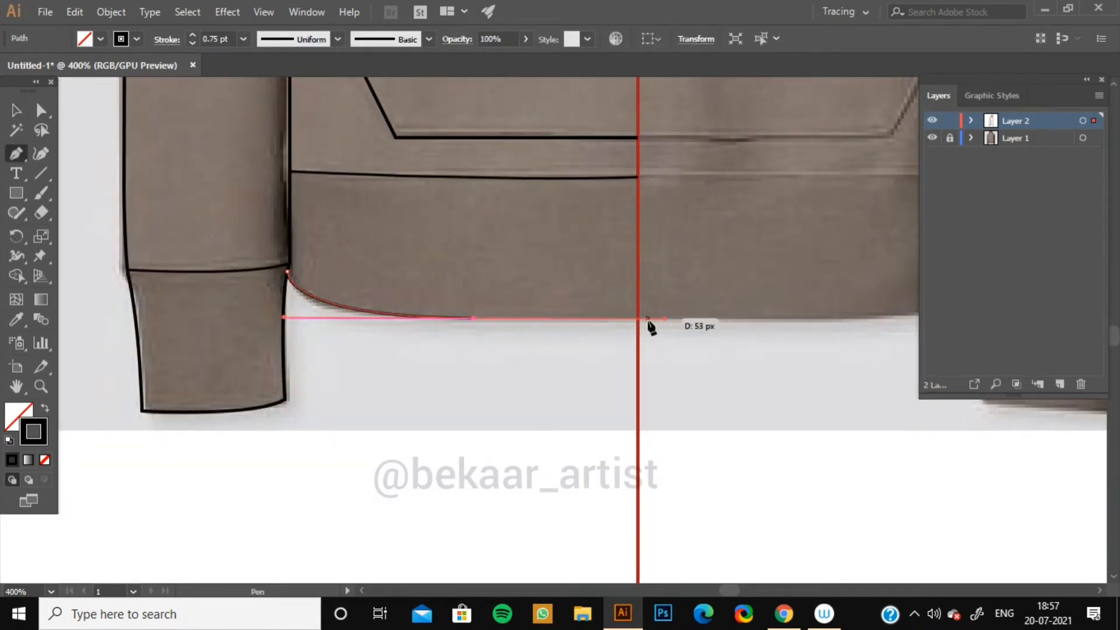
left_click(638, 318)
left_click(16, 111)
left_click(94, 174)
Zoom out and hide, then show, the reference photo layer to review the traced half sketch.
left_click_drag(420, 175, 397, 414)
left_click_drag(465, 255, 426, 525)
left_click_drag(404, 117, 371, 120)
left_click_drag(286, 309, 350, 278)
key("ctrl+minus")
key("ctrl+minus")
key("ctrl+minus")
key("ctrl+minus")
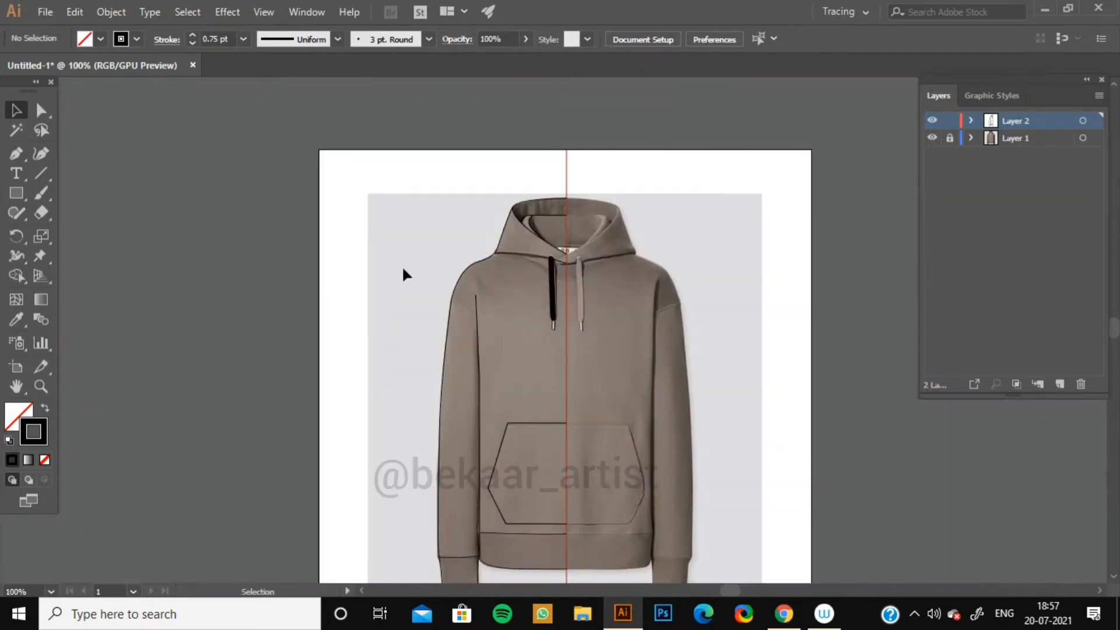
left_click_drag(420, 467, 381, 401)
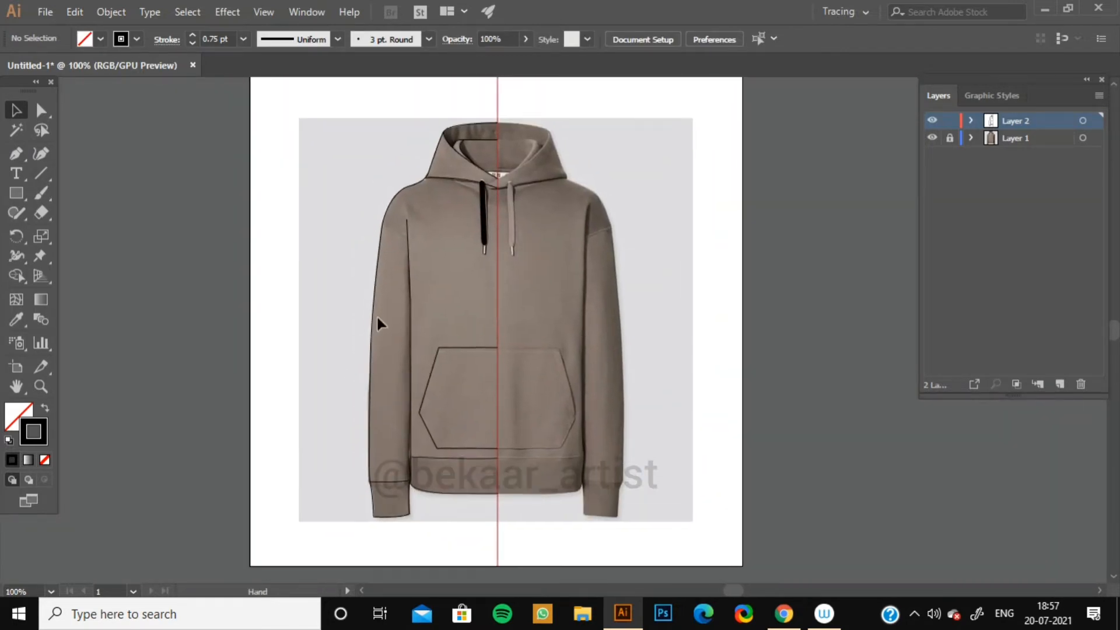
left_click(931, 139)
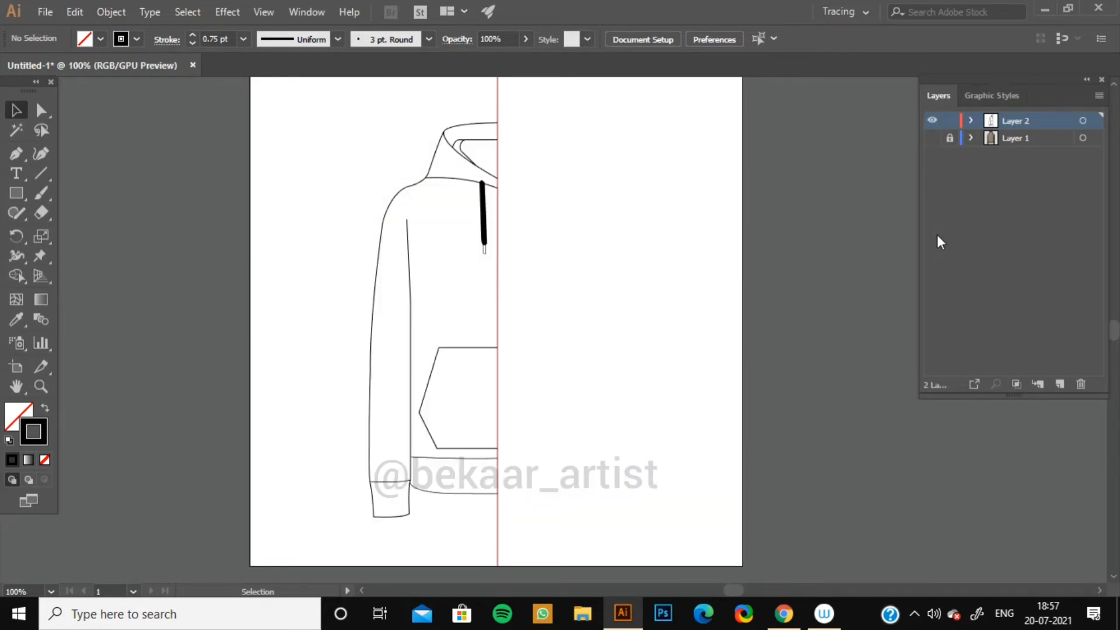
left_click(931, 138)
Open the Stroke panel and turn on Dashed Line with a 3 pt dash.
left_click(307, 12)
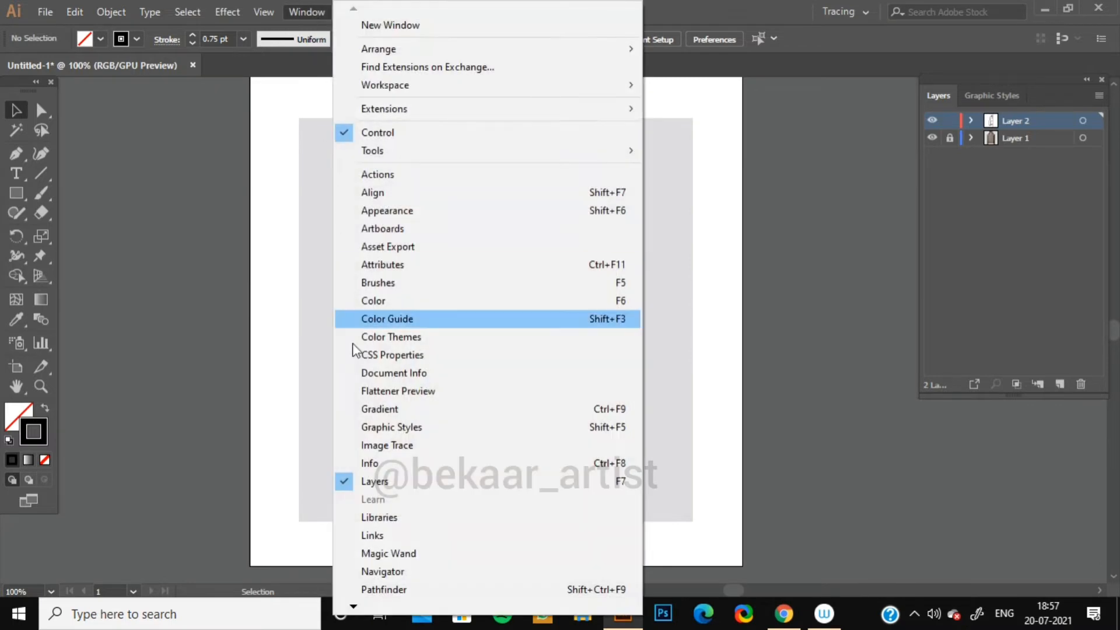
mouse_move(353, 610)
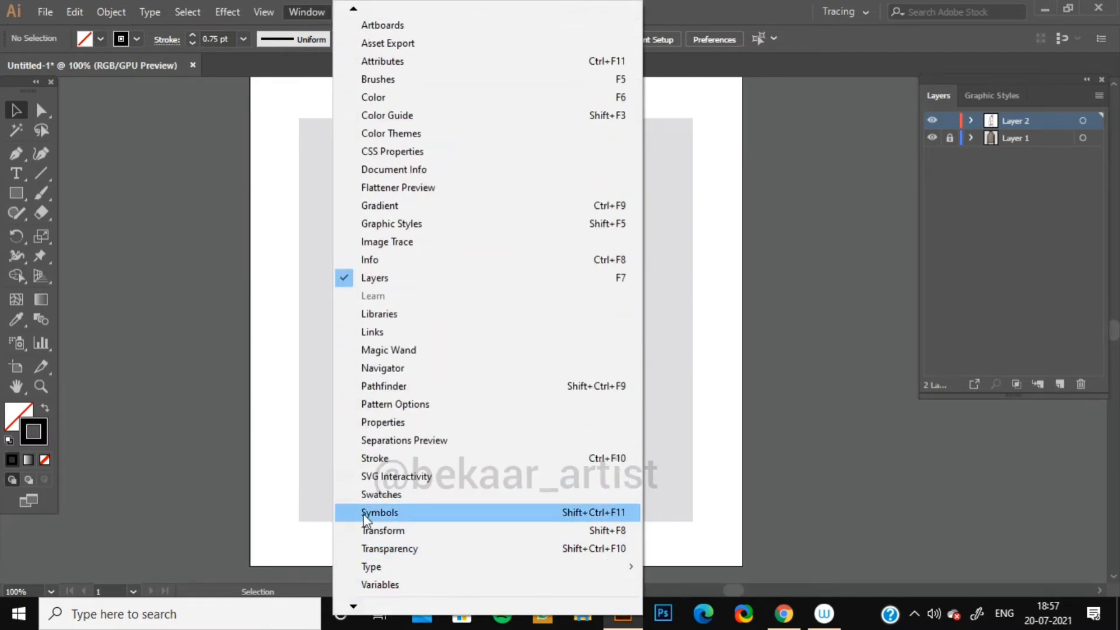
left_click(373, 459)
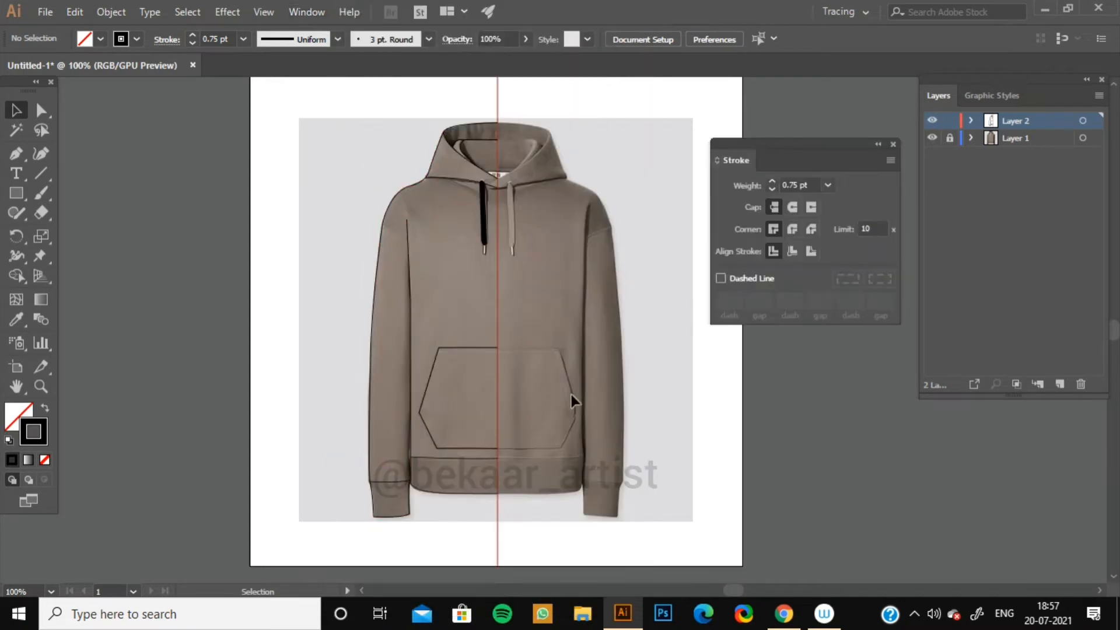
left_click(719, 278)
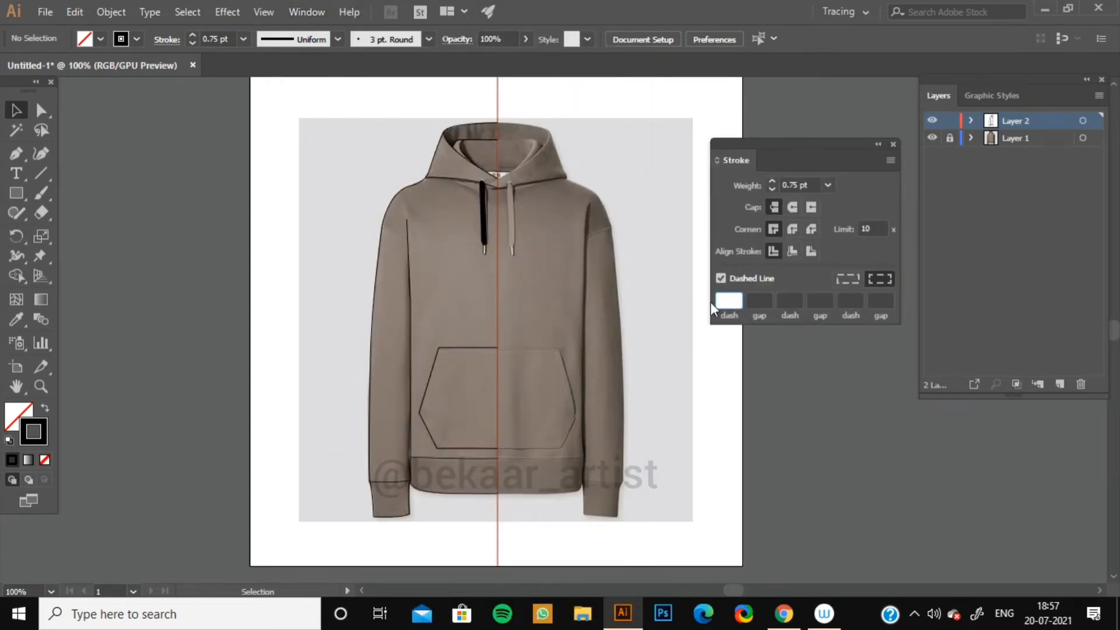
type("3")
key("Return")
Select the pocket's left half outline, copy it, and paste a duplicate.
key("ctrl+plus")
key("ctrl+plus")
key("ctrl+plus")
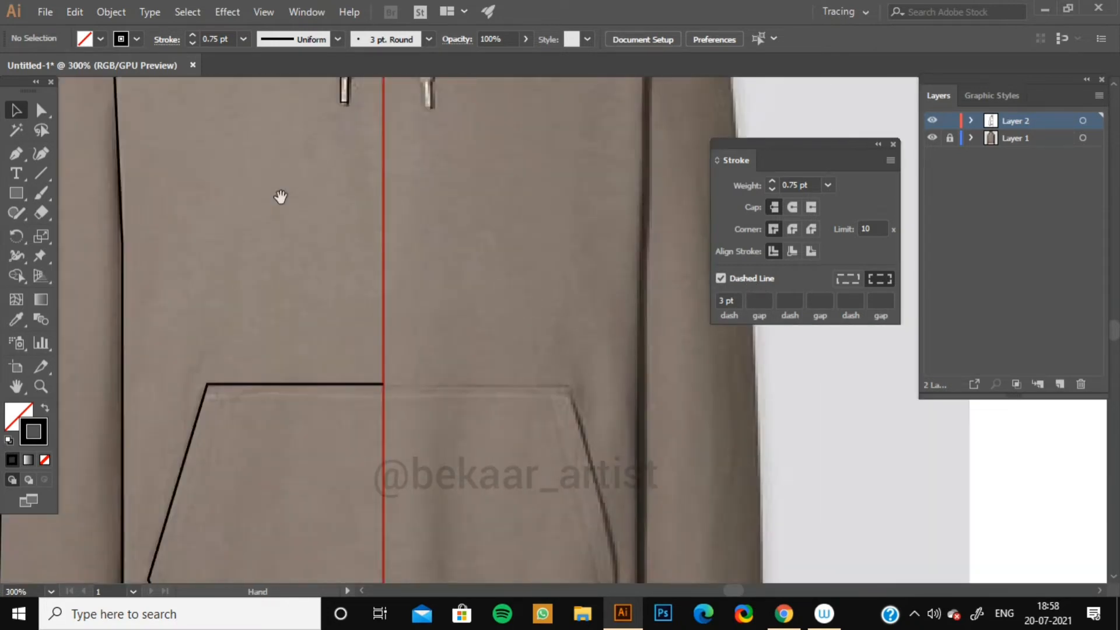
left_click_drag(353, 305, 404, 166)
left_click(230, 205)
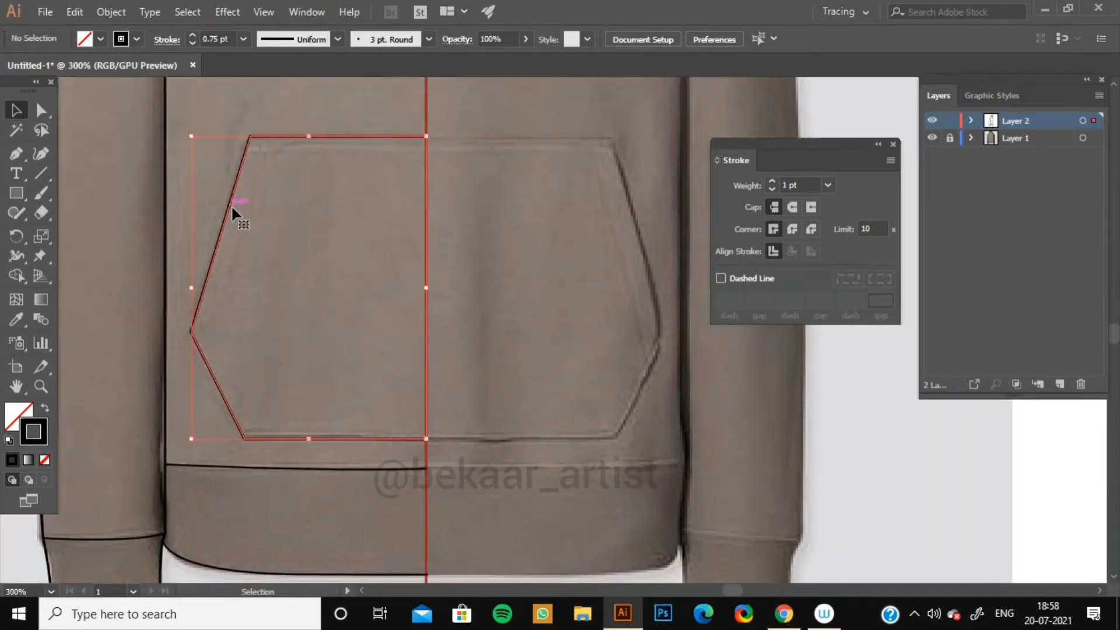
key("ctrl+c")
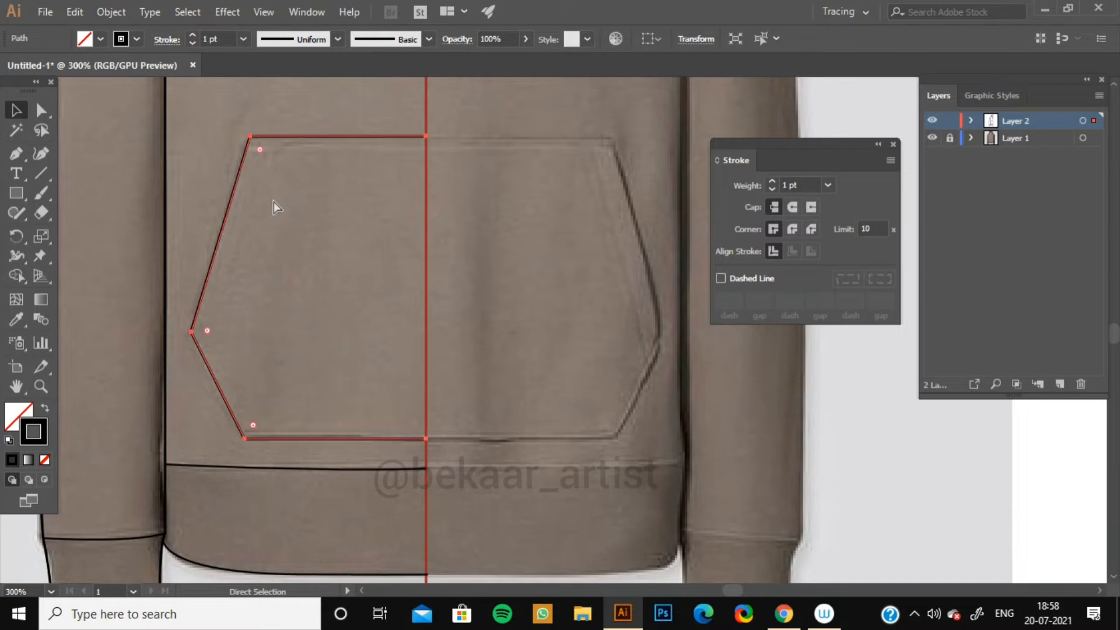
key("ctrl+v")
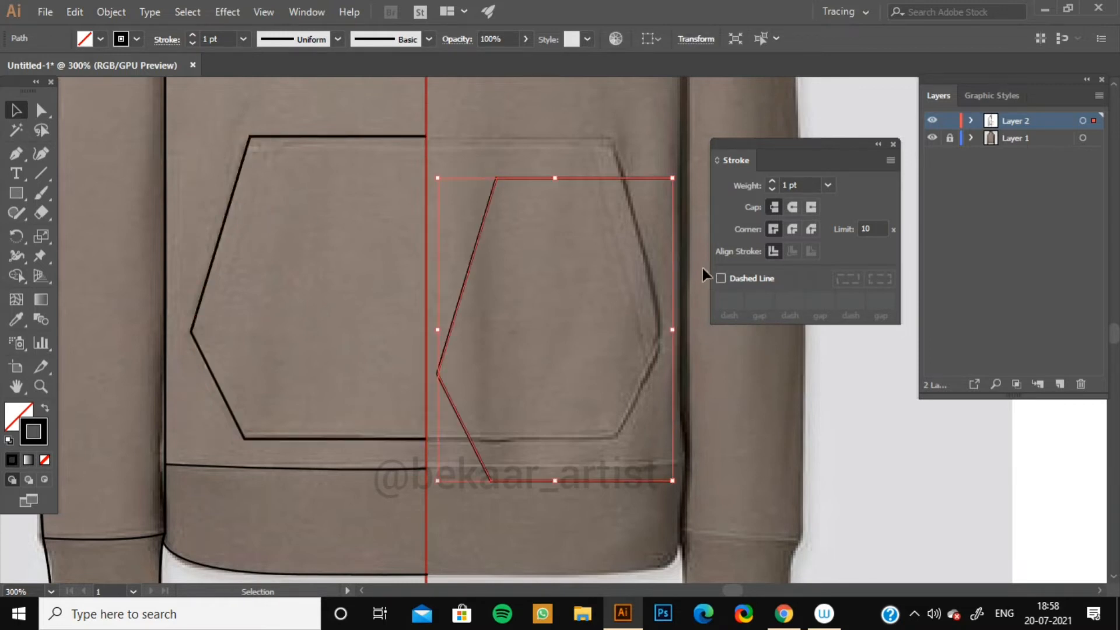
Make the pasted pocket copy dashed, scale it down and place it just inside the left pocket outline as stitching.
left_click(721, 278)
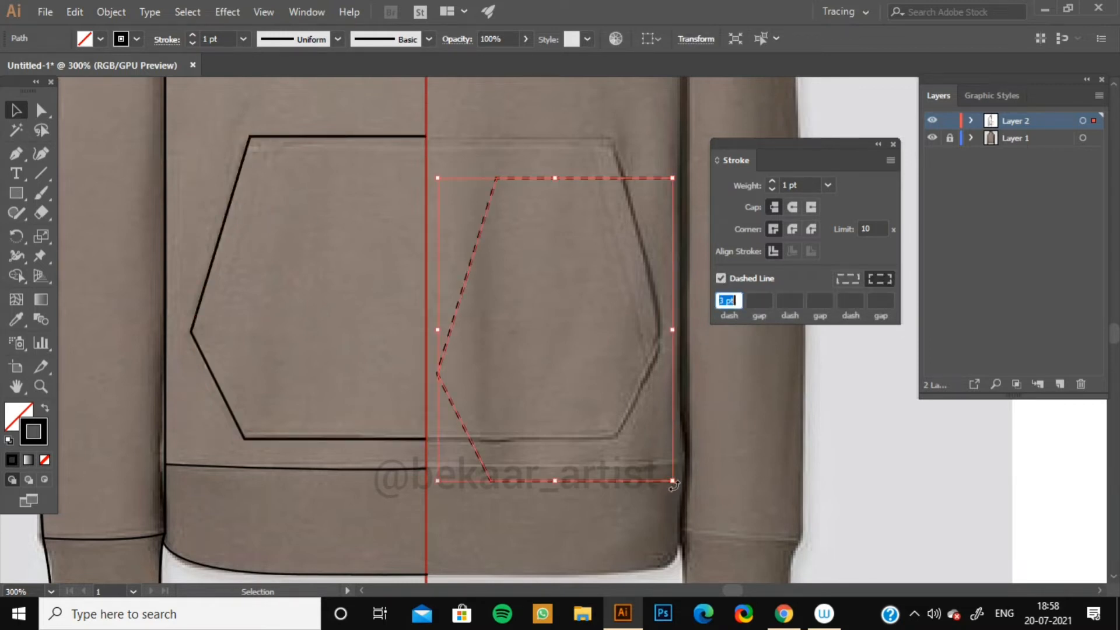
left_click_drag(673, 483, 644, 445)
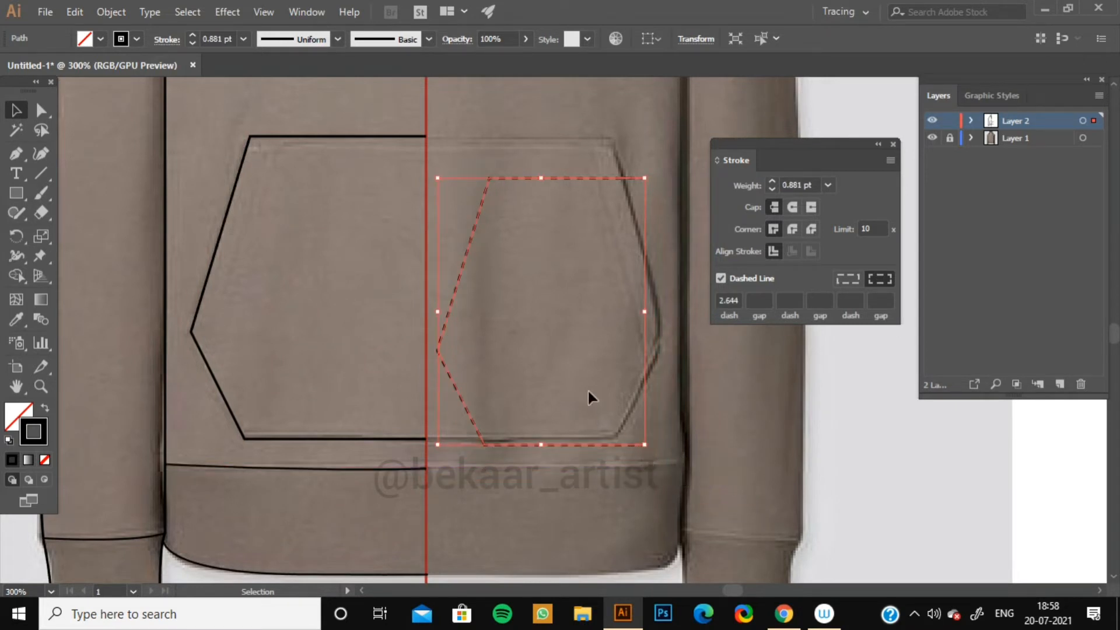
left_click_drag(455, 291, 226, 272)
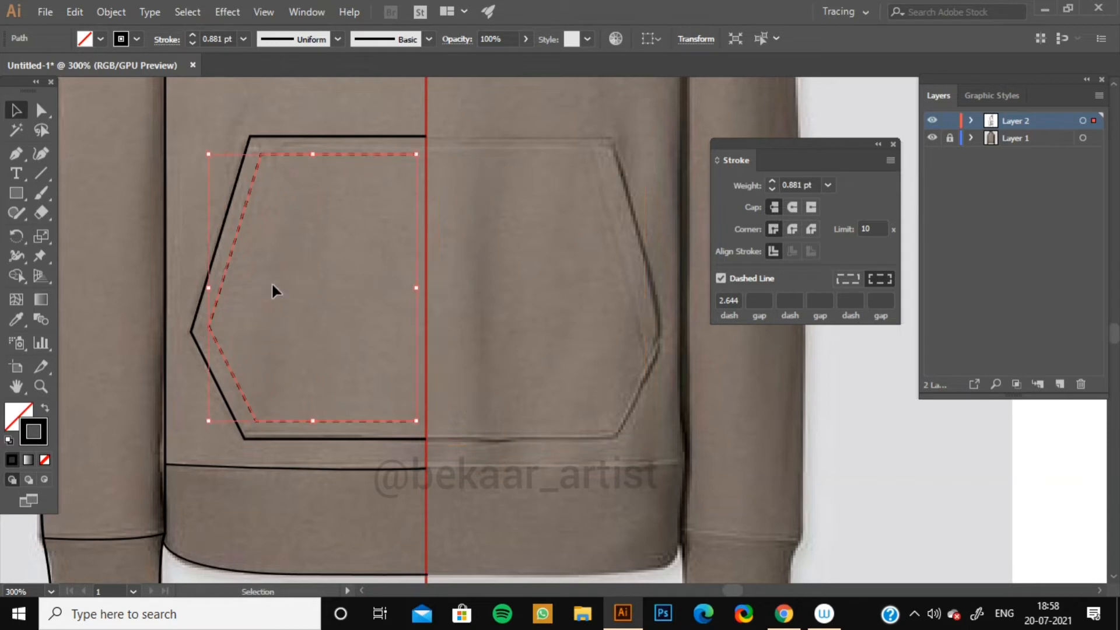
left_click_drag(417, 290, 426, 288)
left_click(580, 360)
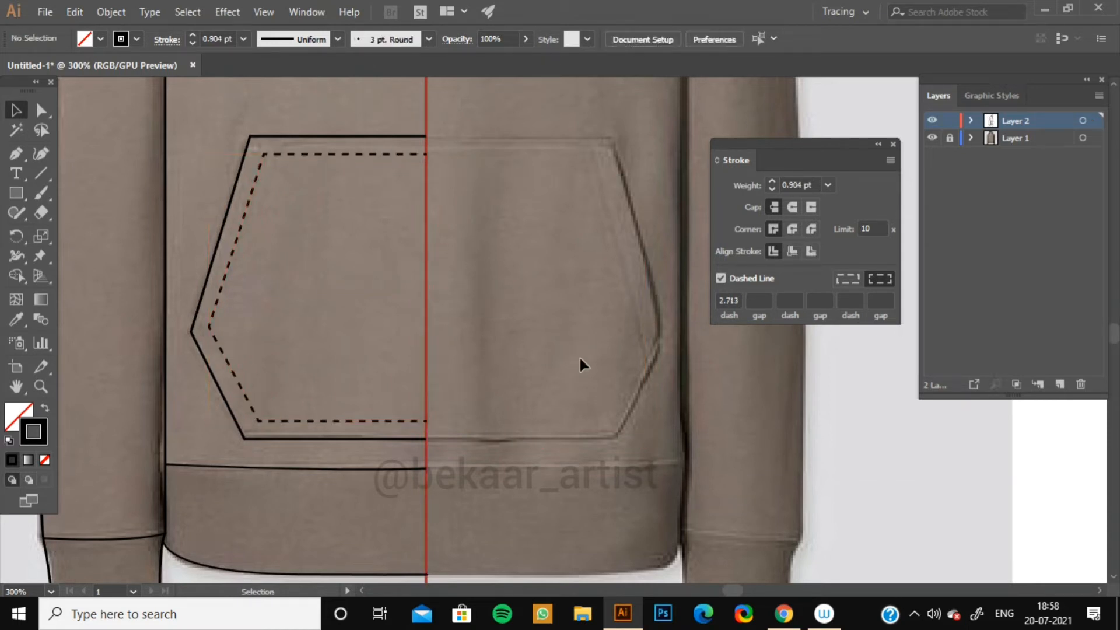
Duplicate the waistband seam line and move the copy just below it.
left_click_drag(501, 349, 589, 212)
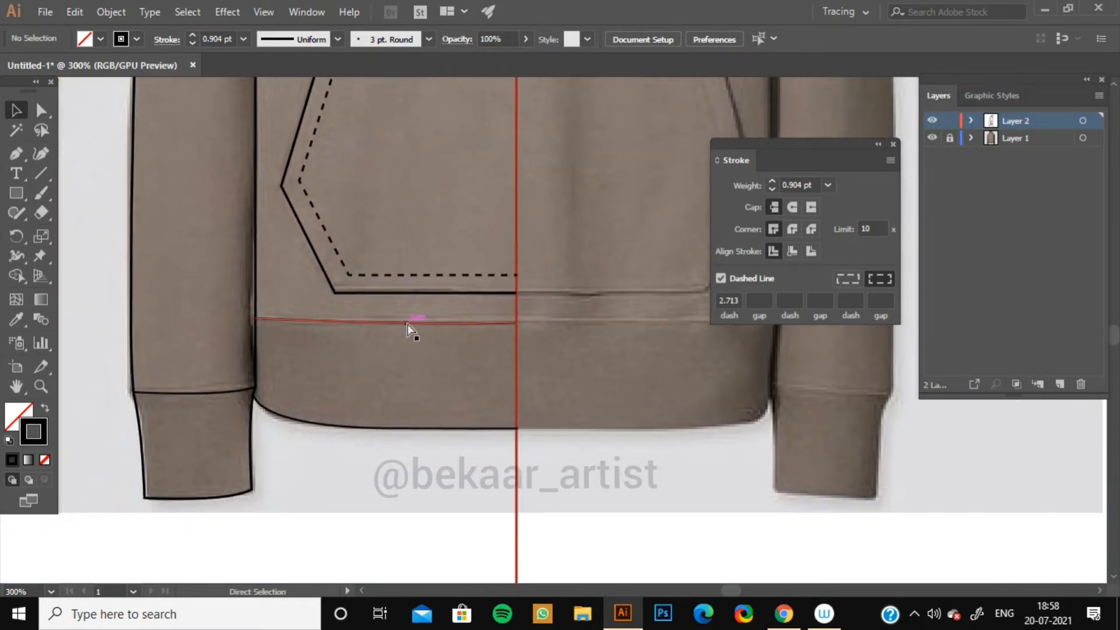
key("ctrl+v")
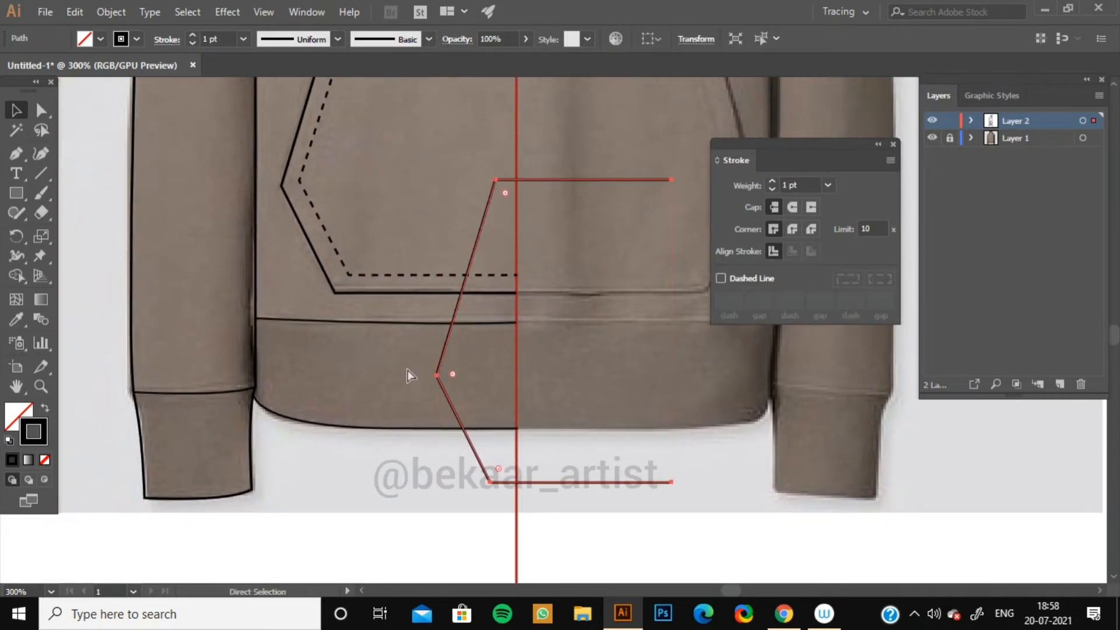
key("ctrl+z")
left_click(410, 374)
left_click(390, 322)
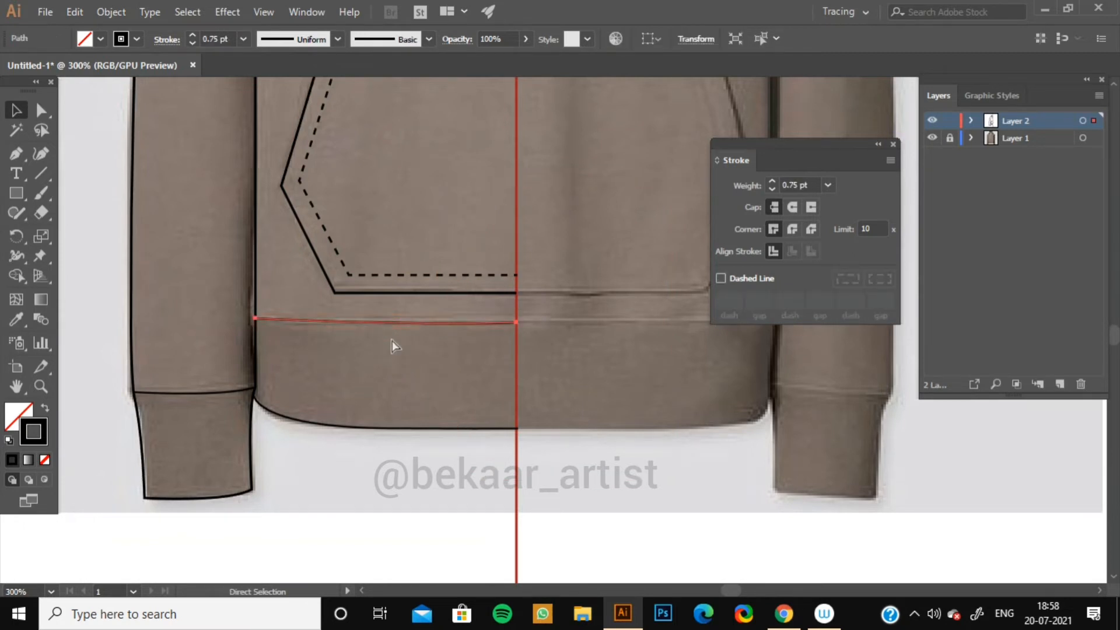
key("ctrl+c")
key("ctrl+v")
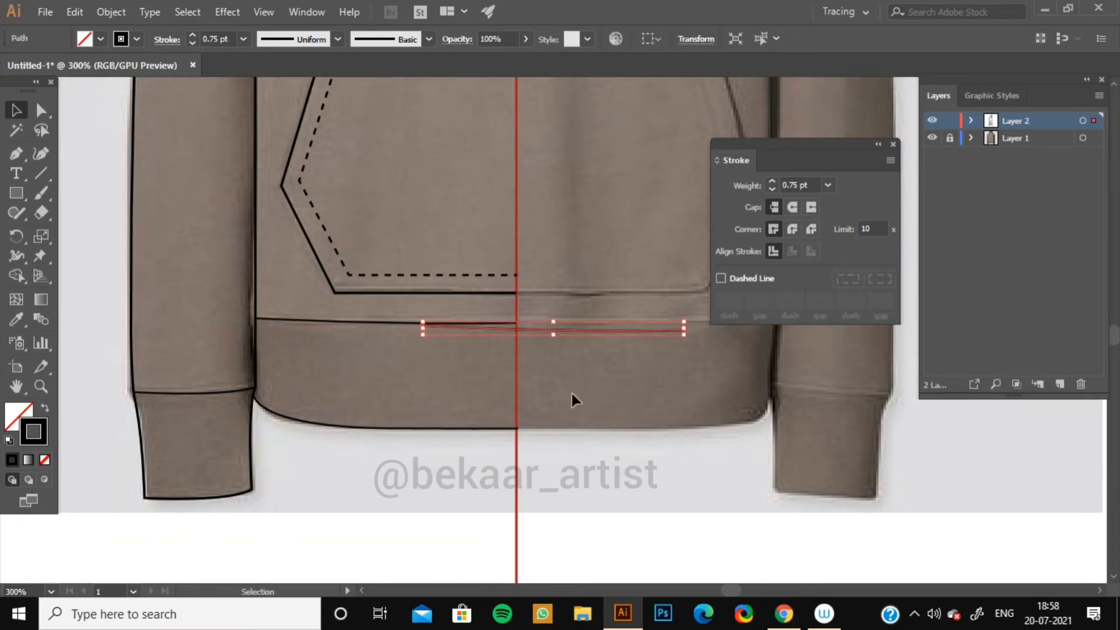
left_click_drag(572, 330, 273, 325)
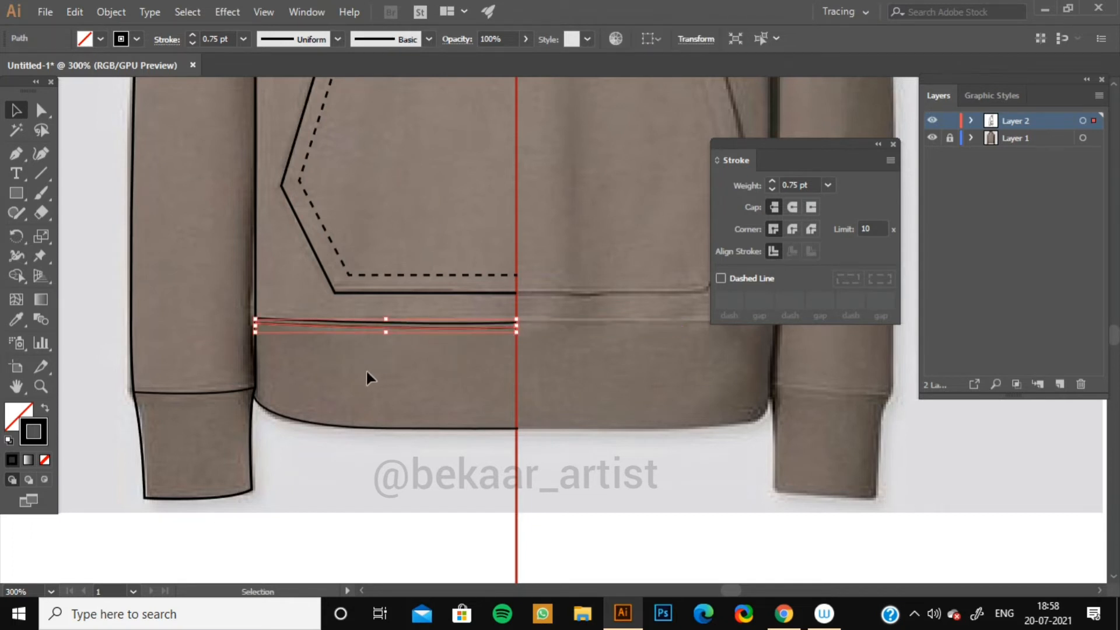
Apply the pocket stitching's dashed style to the copied waistband line with the Eyedropper.
left_click(17, 319)
left_click(331, 241)
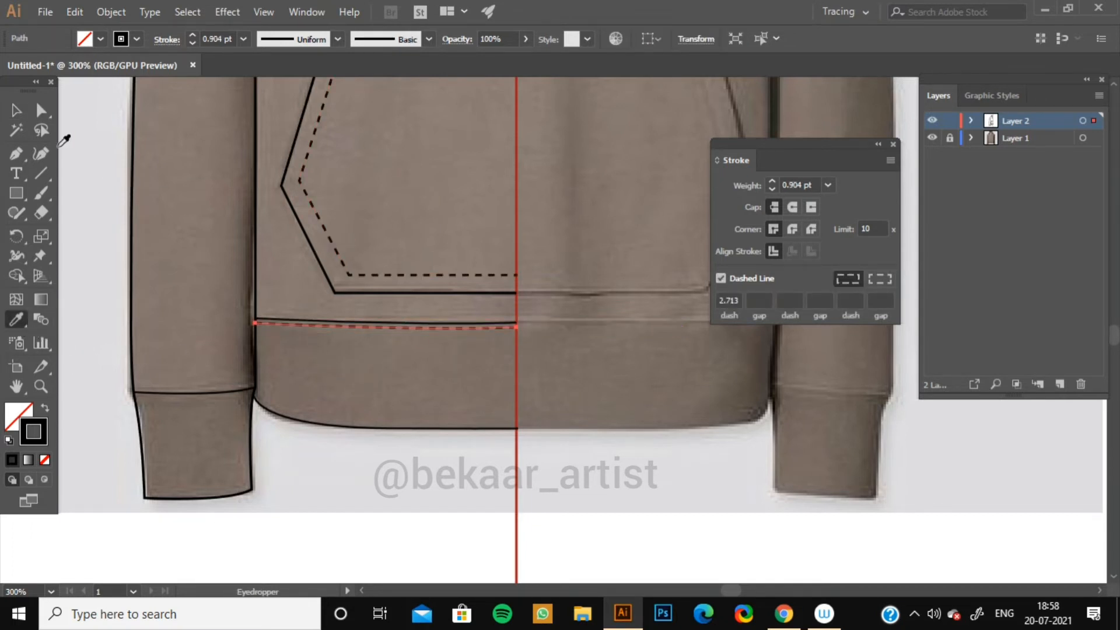
left_click(16, 110)
left_click(108, 261)
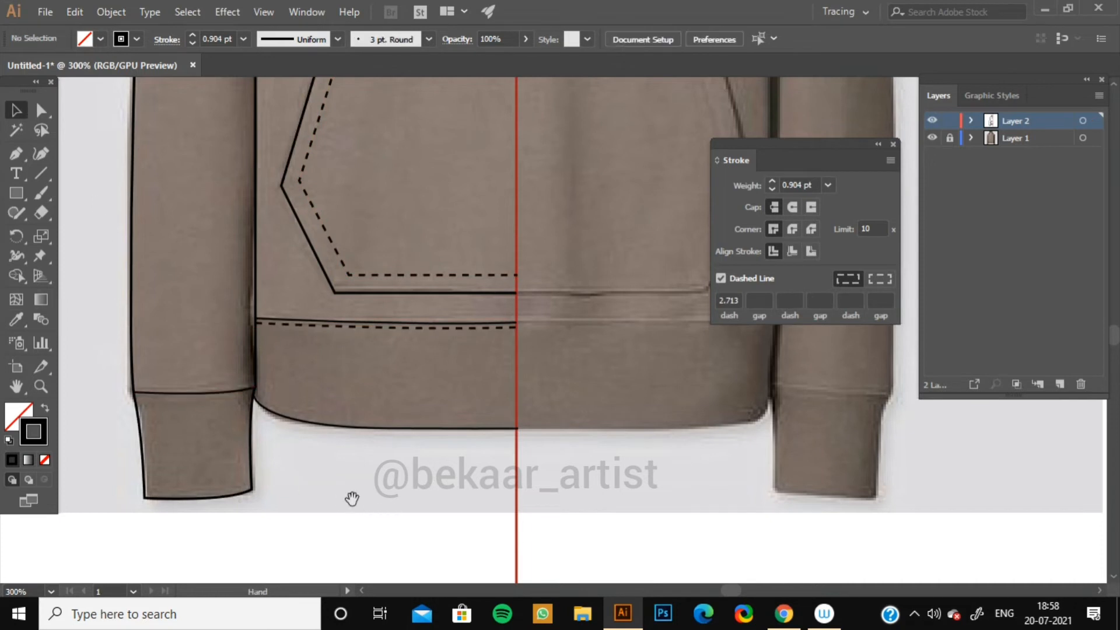
Duplicate the left cuff seam line and move the copy just above it on the sleeve.
left_click_drag(351, 498, 462, 455)
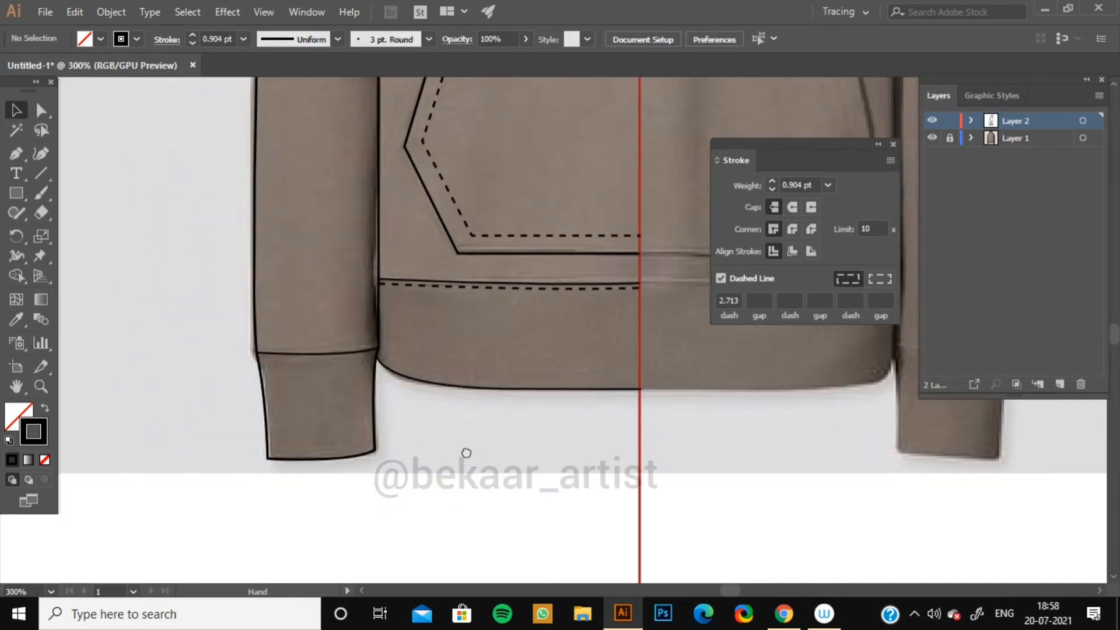
left_click(317, 347)
key("ctrl+c")
key("ctrl+v")
key("v")
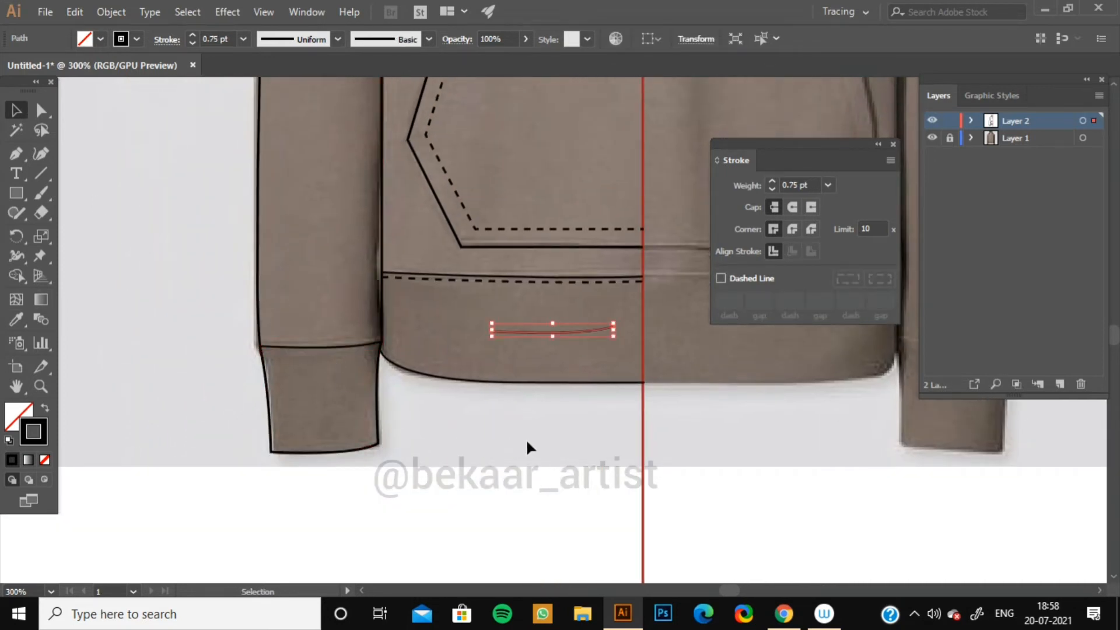
left_click(526, 439)
left_click_drag(526, 336, 306, 354)
Apply the dashed stitch style to the copied cuff line with the Eyedropper.
left_click(20, 322)
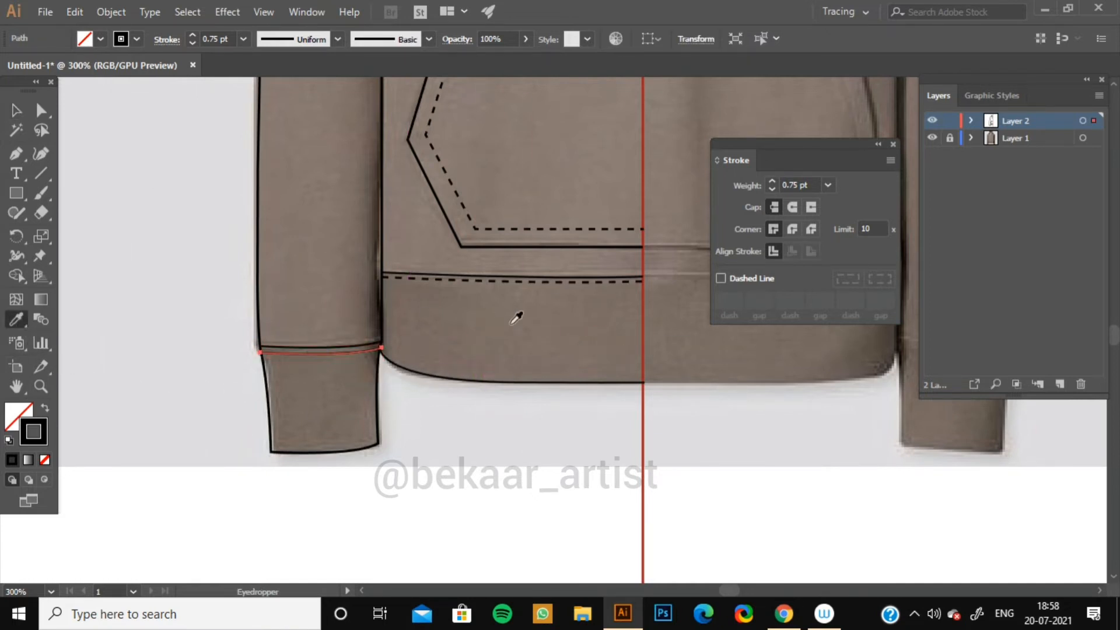
left_click(511, 279)
left_click(15, 112)
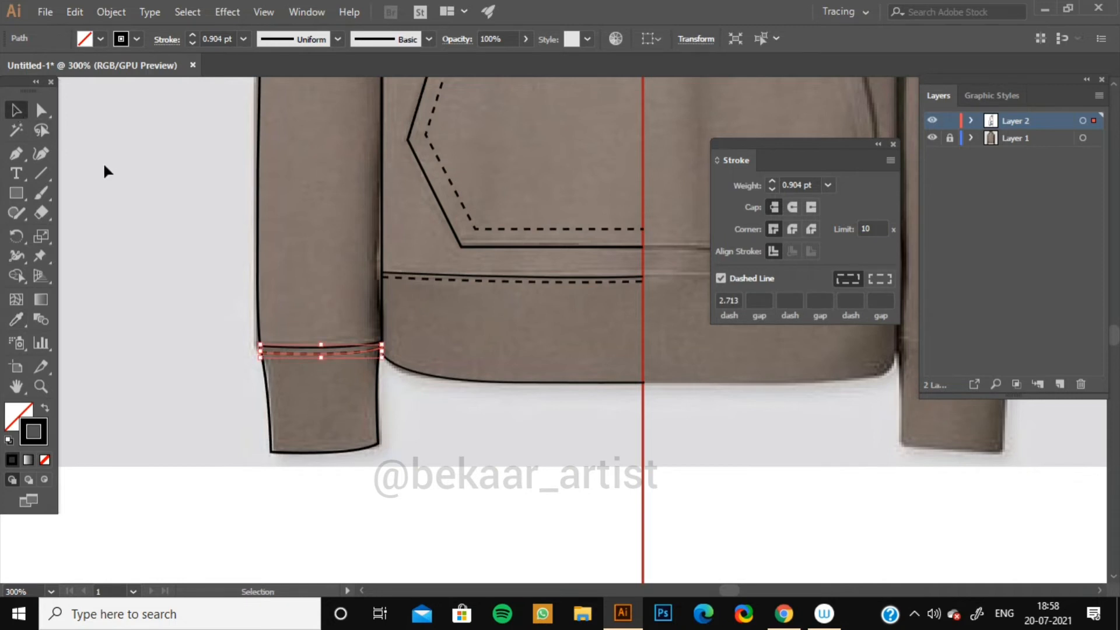
left_click(164, 410)
Draw a short curved dashed seam across the upper sleeve from the armhole edge to the sleeve seam with the Pen tool.
scroll(195, 309, "up", 10)
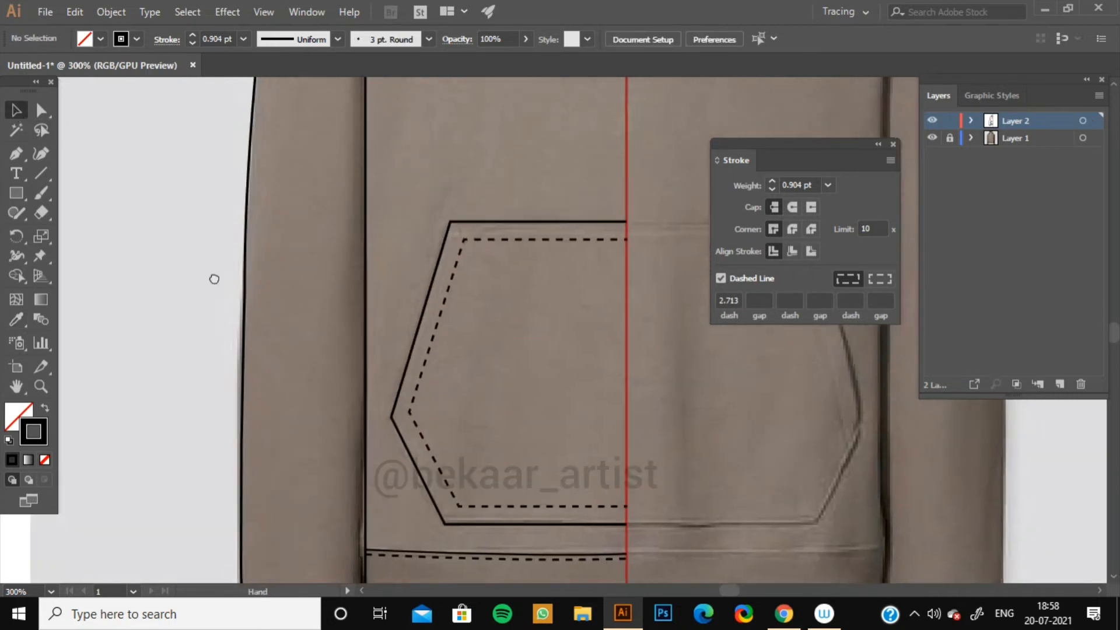
scroll(203, 387, "up", 5)
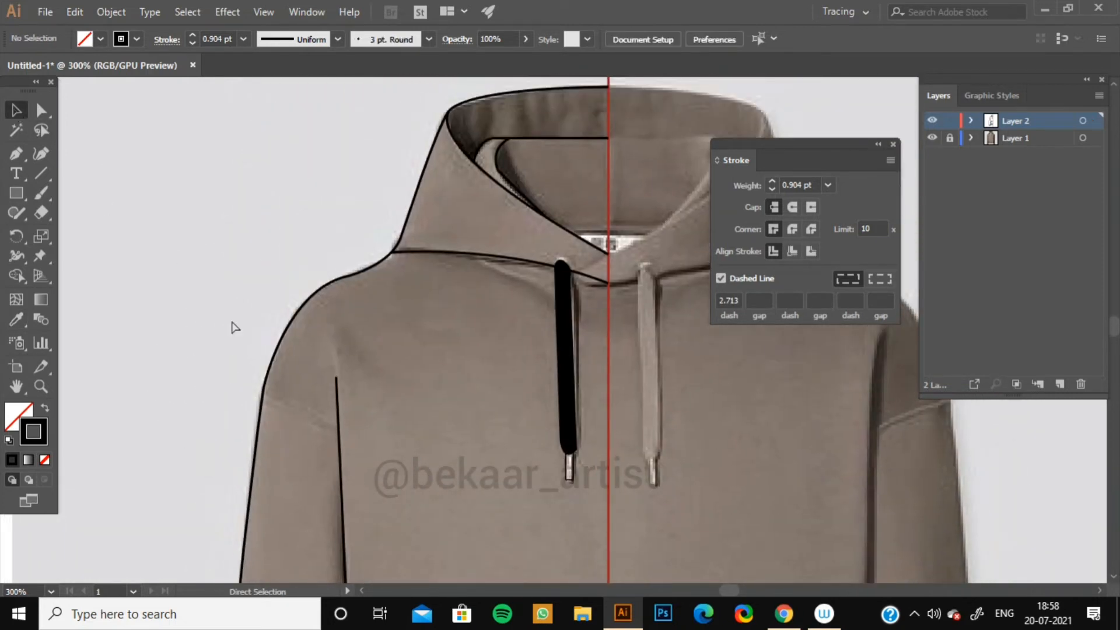
key("ctrl+plus")
left_click_drag(358, 384, 470, 251)
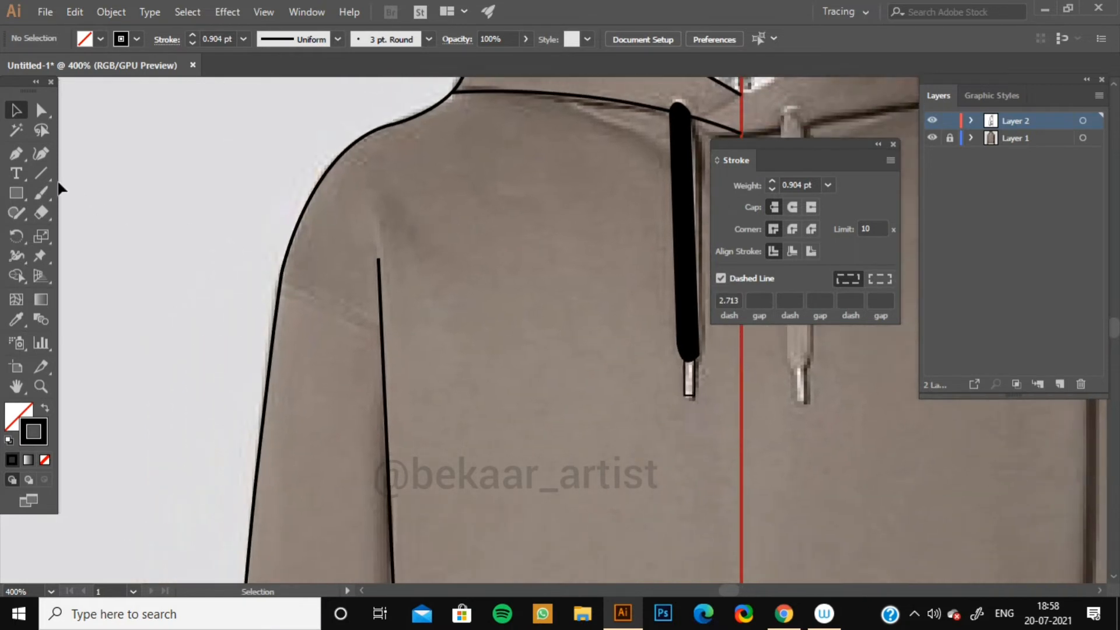
key("p")
left_click(279, 285)
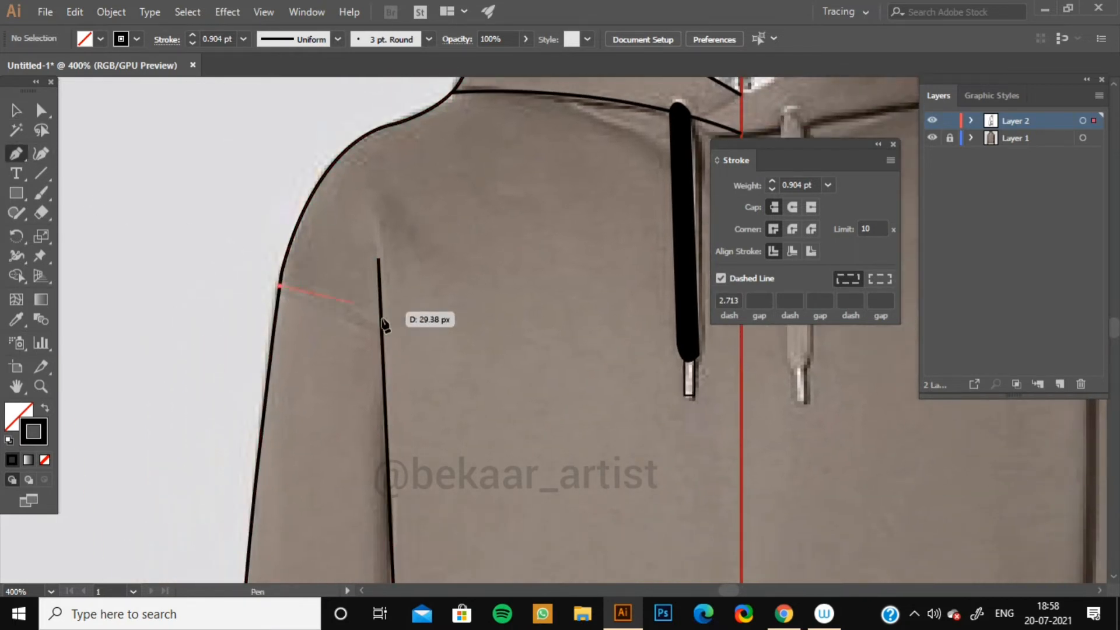
left_click(382, 336)
left_click_drag(393, 363, 395, 366)
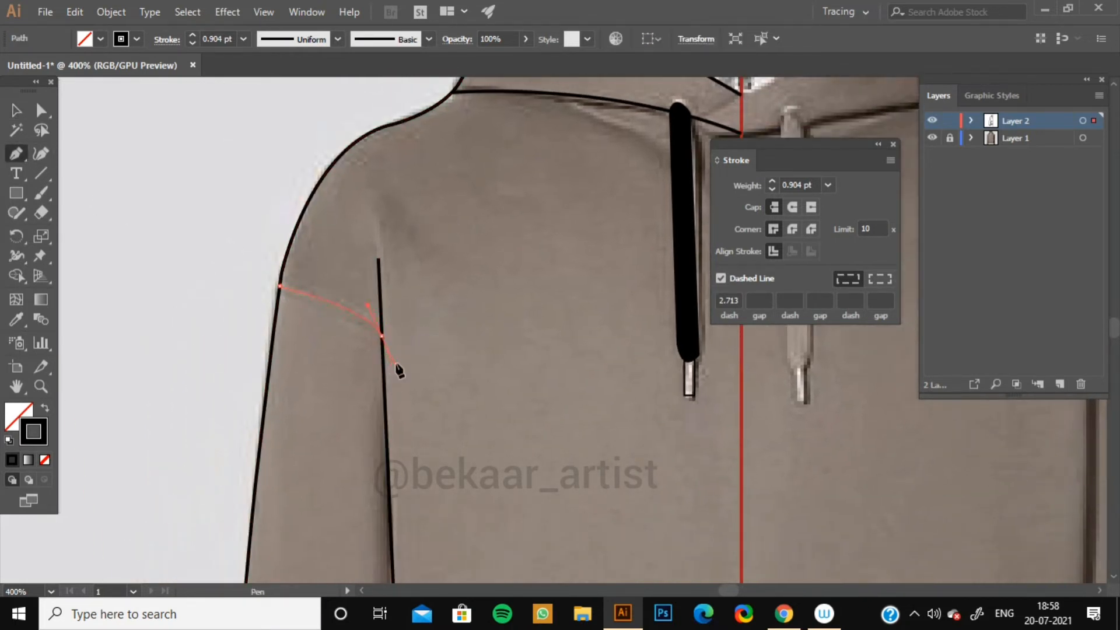
left_click(381, 336)
left_click(20, 111)
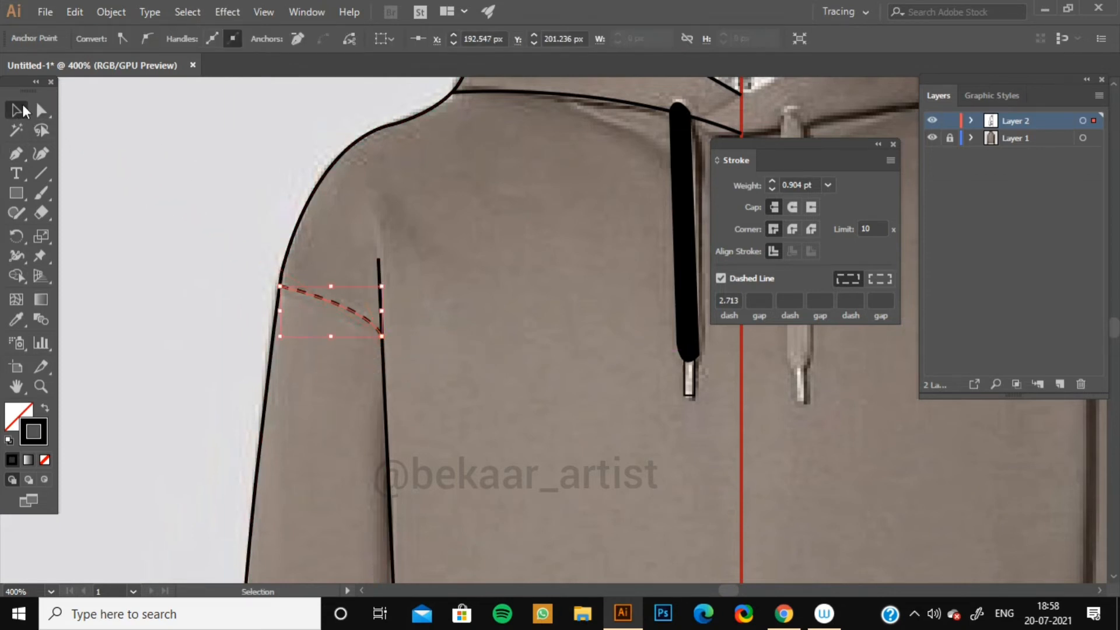
left_click(222, 229)
Trace a curve along the neckline seam from the shoulder point to the center line with the Pen tool.
key("space")
left_click_drag(368, 201, 196, 281)
left_click_drag(323, 215, 250, 231)
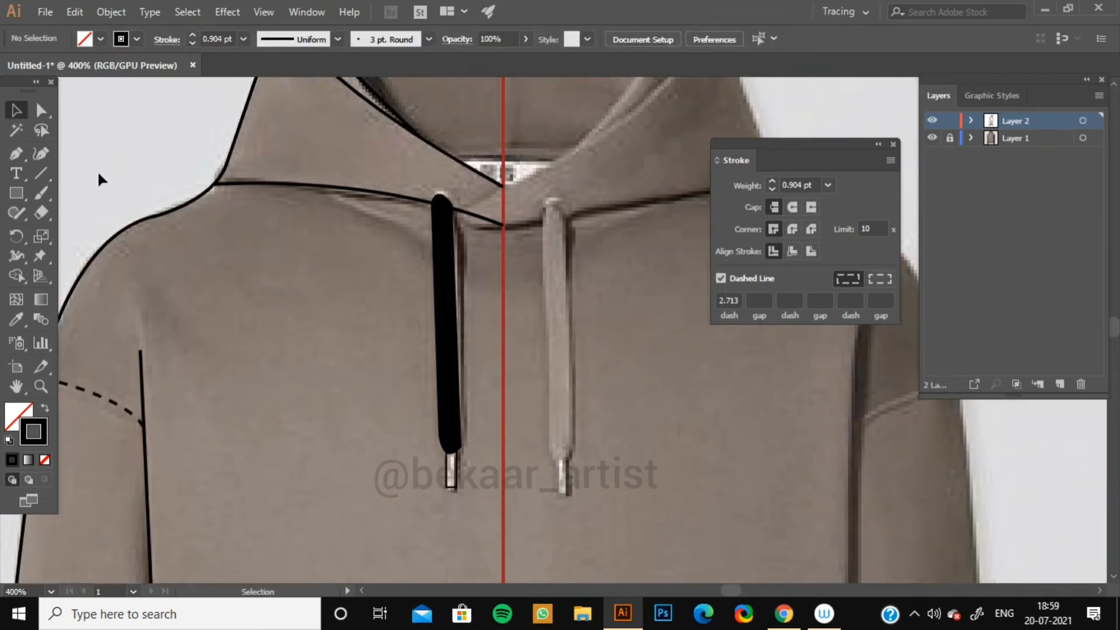
left_click(16, 153)
left_click(214, 185)
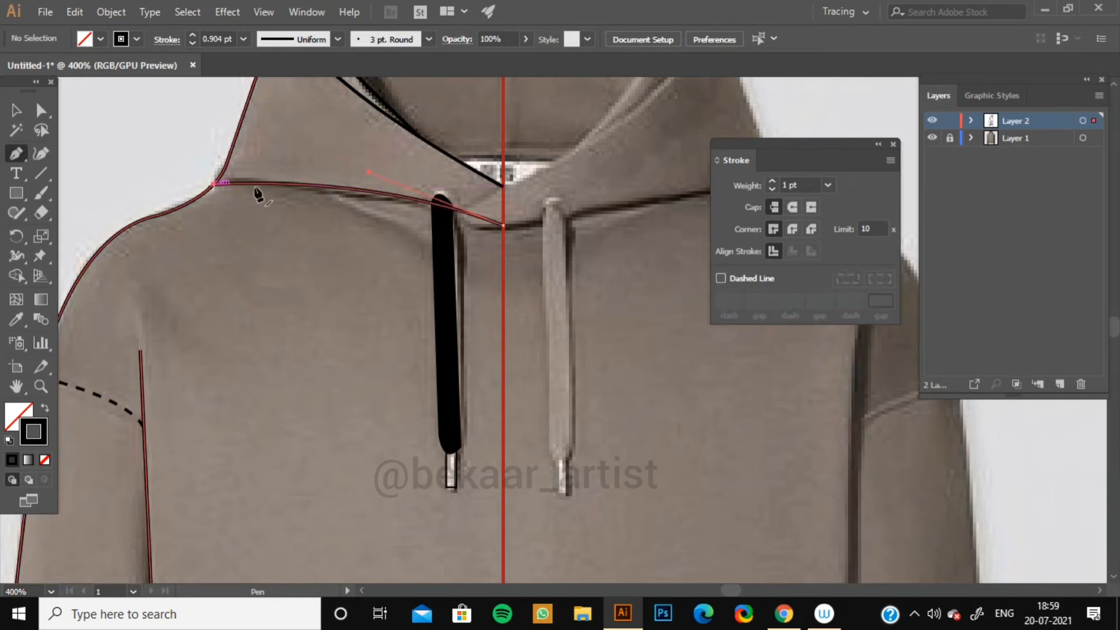
left_click_drag(503, 225, 555, 276)
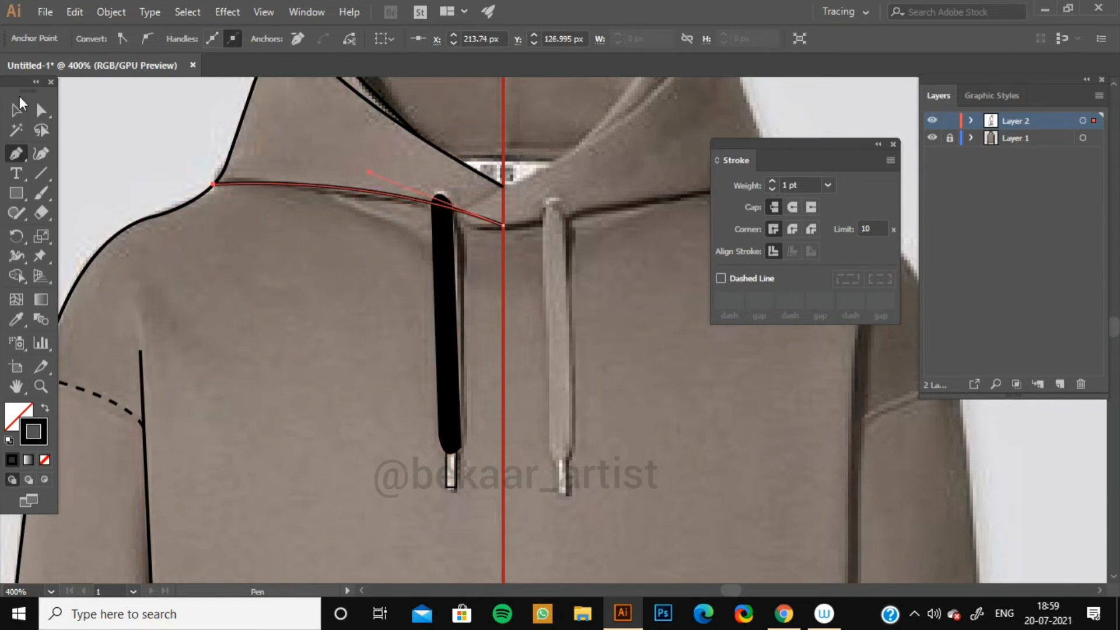
key("v")
left_click(106, 124)
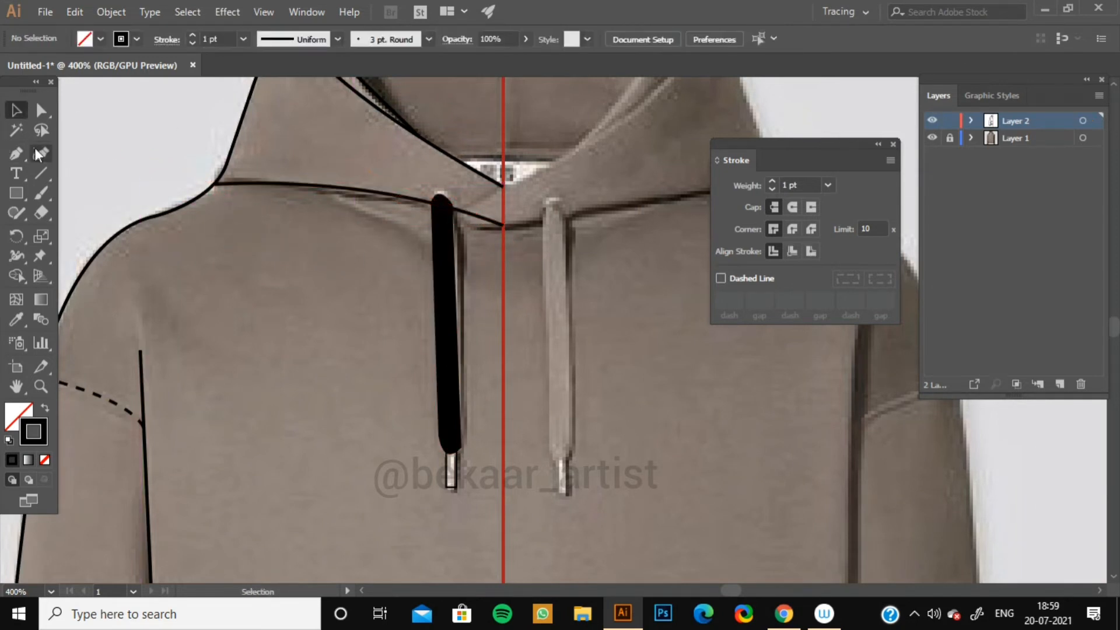
left_click(214, 184)
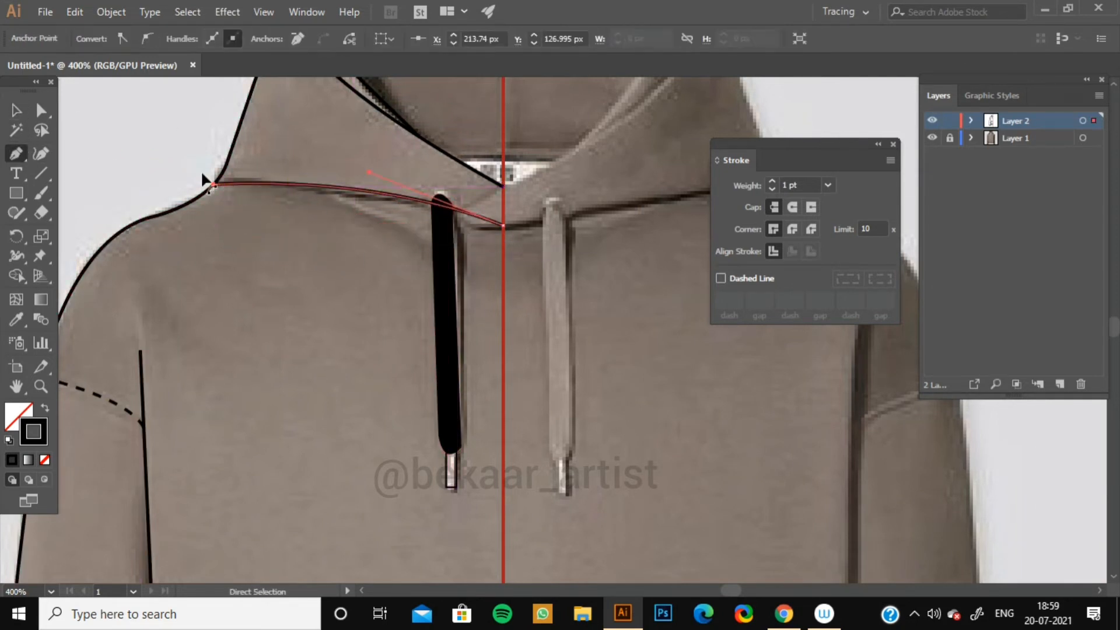
key("v")
left_click(142, 146)
Move the neckline curve just below the seam, make it dashed, and stretch its ends to the shoulder and center line.
left_click(379, 200)
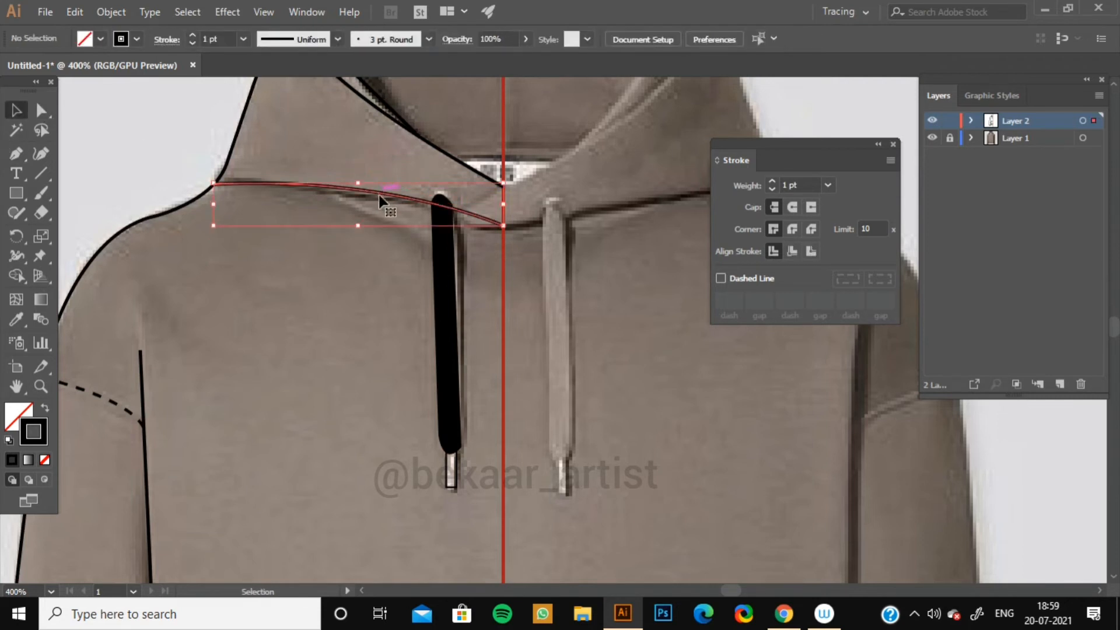
left_click_drag(390, 200, 364, 197)
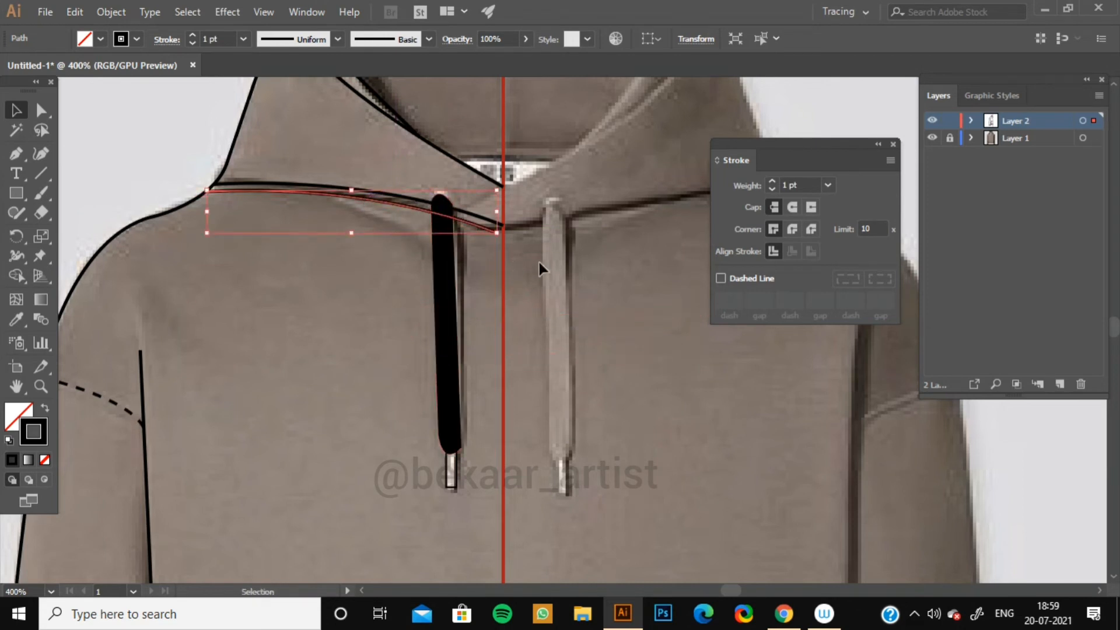
left_click(721, 279)
left_click_drag(497, 232, 504, 234)
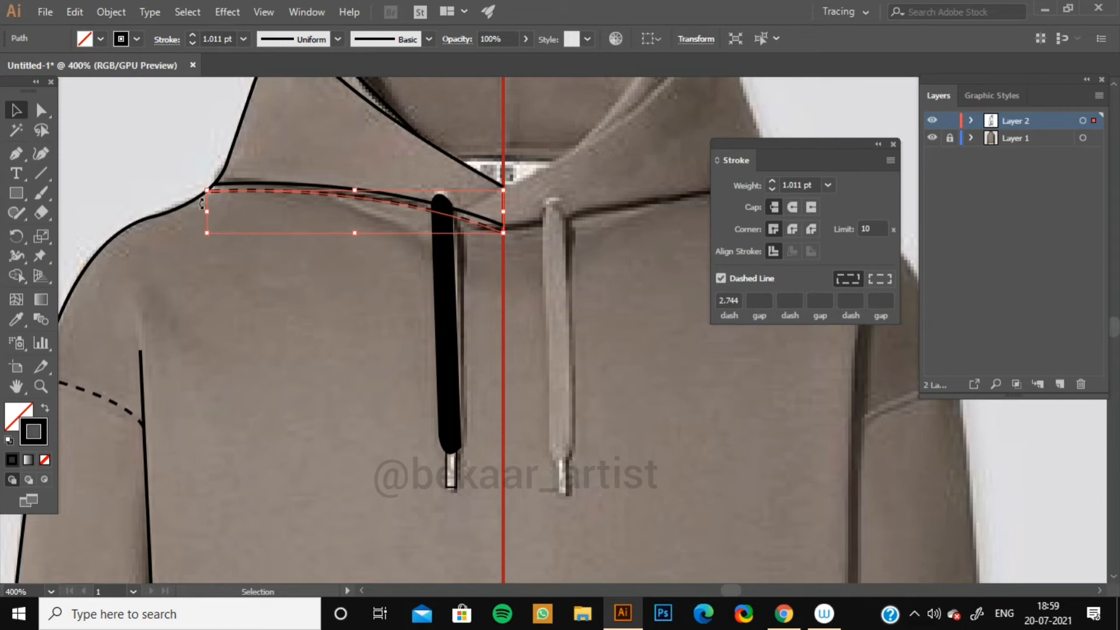
left_click_drag(207, 211, 202, 213)
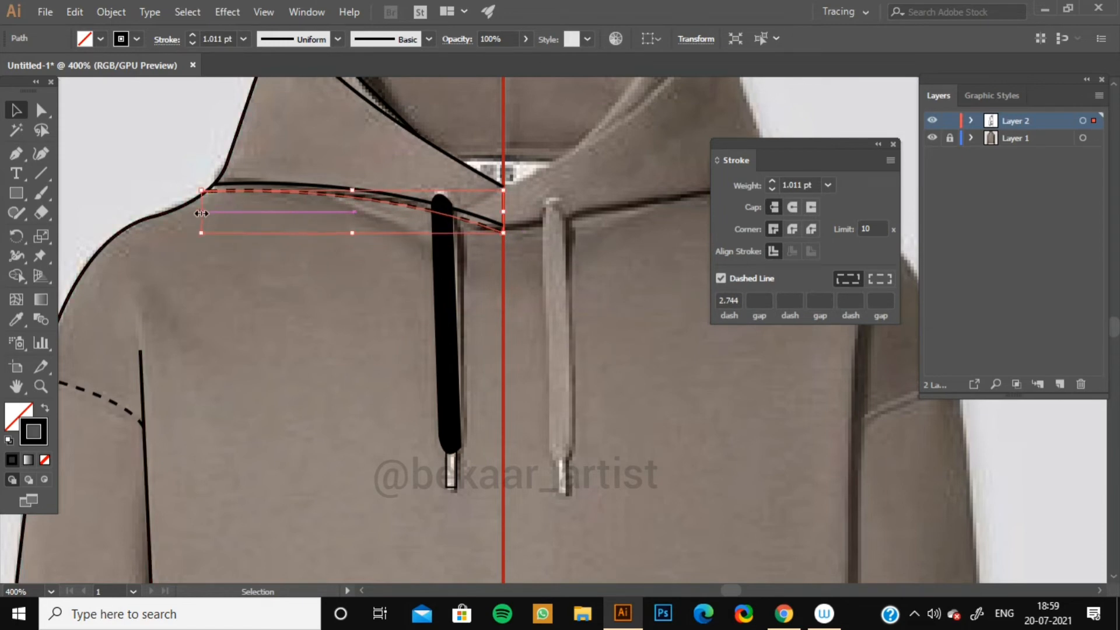
left_click(107, 246)
Draw a dashed curved stitch line along the hood's front edge from its top down to the center line.
left_click_drag(151, 158, 123, 325)
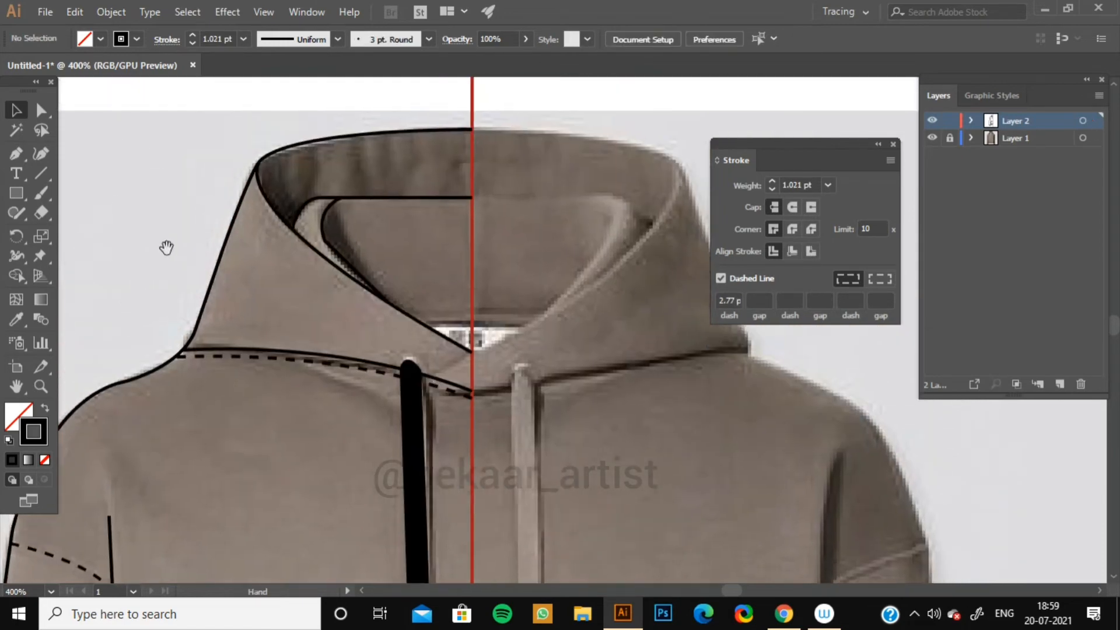
left_click_drag(219, 230, 185, 266)
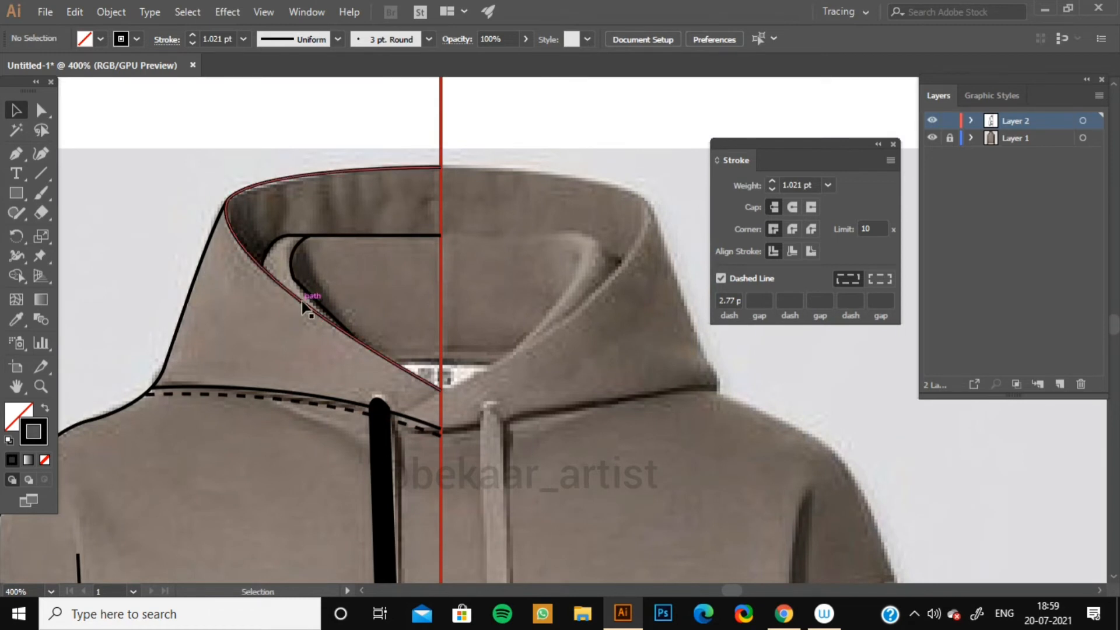
left_click(16, 153)
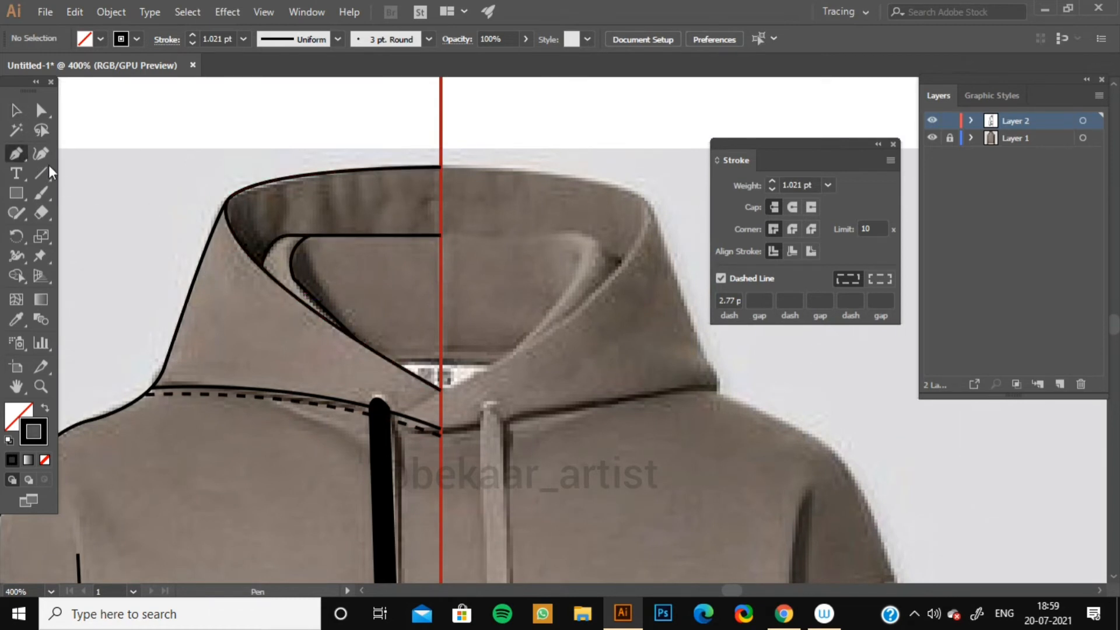
left_click(220, 213)
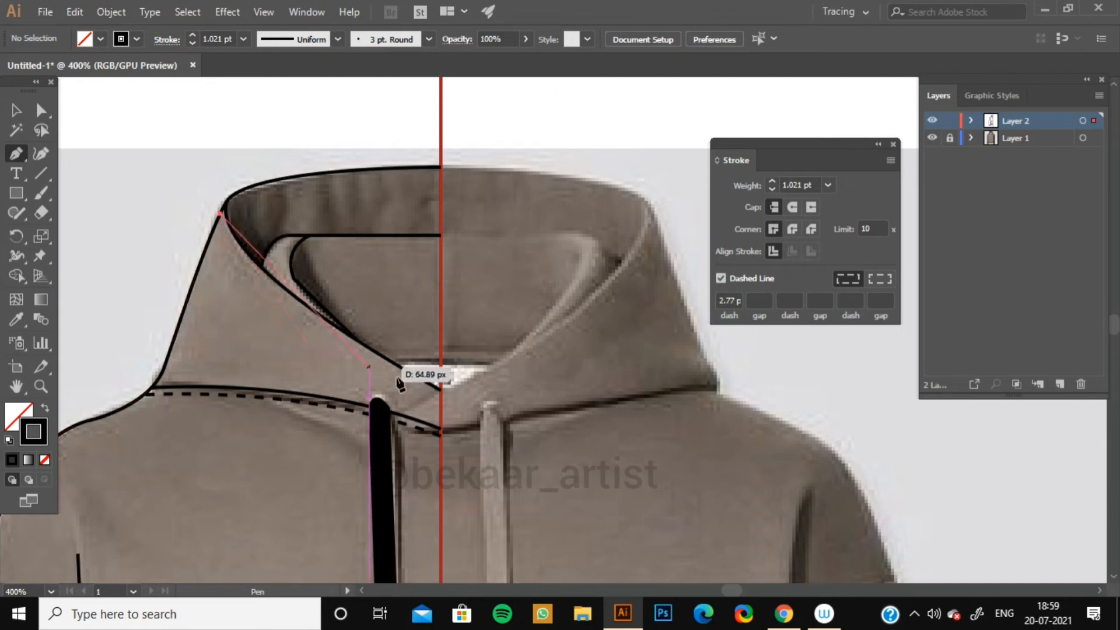
left_click_drag(441, 396, 578, 435)
left_click_drag(652, 495, 659, 516)
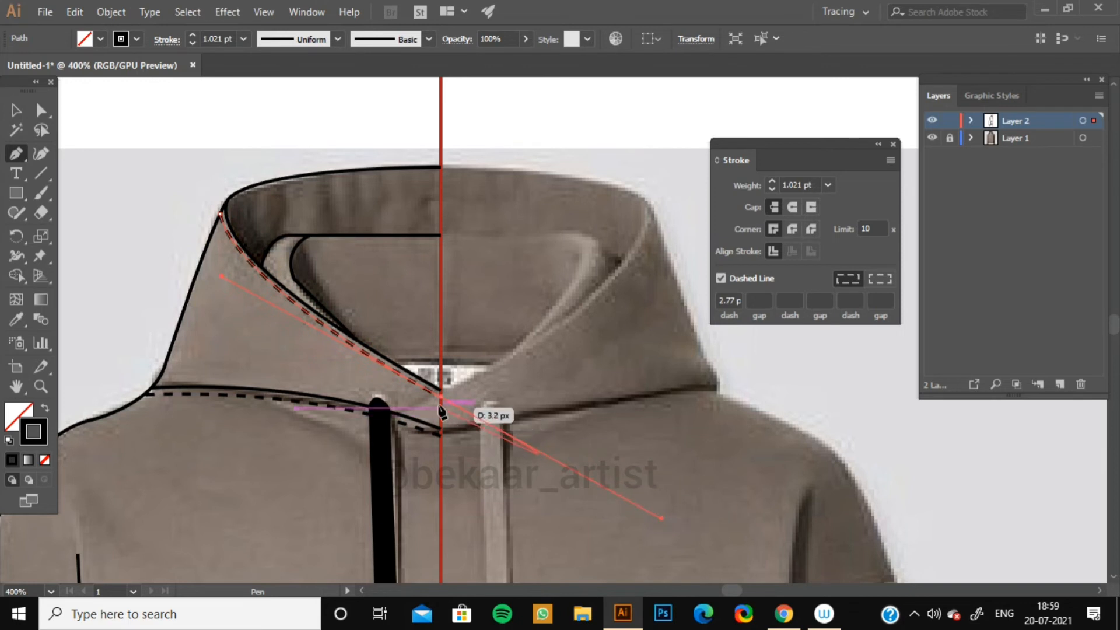
left_click(441, 397)
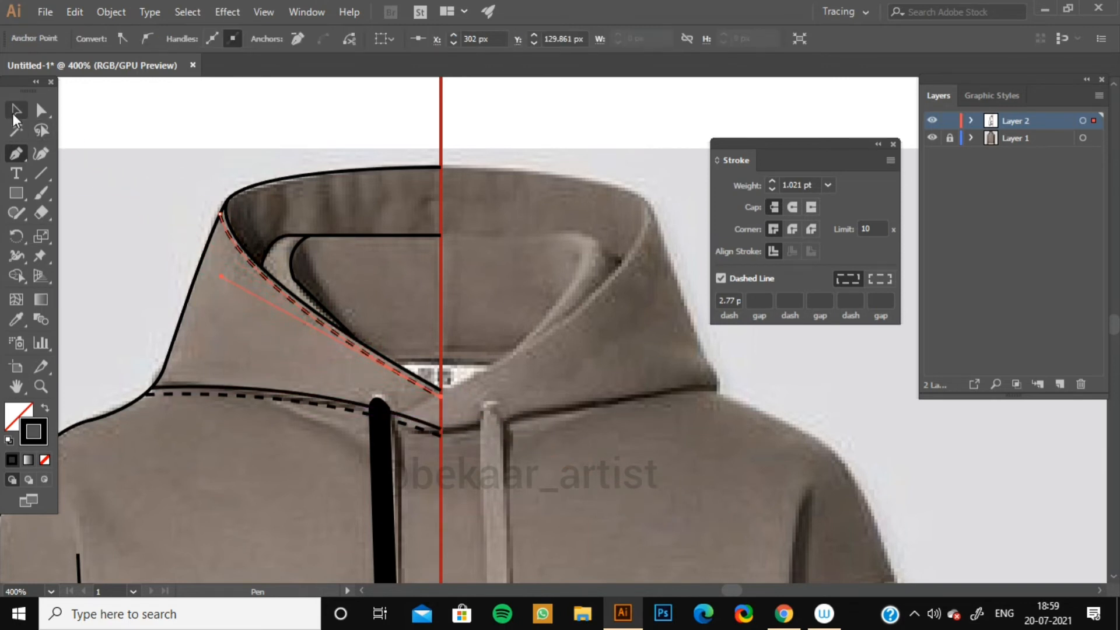
Draw a small dashed curve capping the top of the drawstring where it meets the neckline with the Pen tool.
key("v")
left_click(93, 120)
left_click_drag(339, 392, 333, 337)
scroll(333, 337, "down", 3)
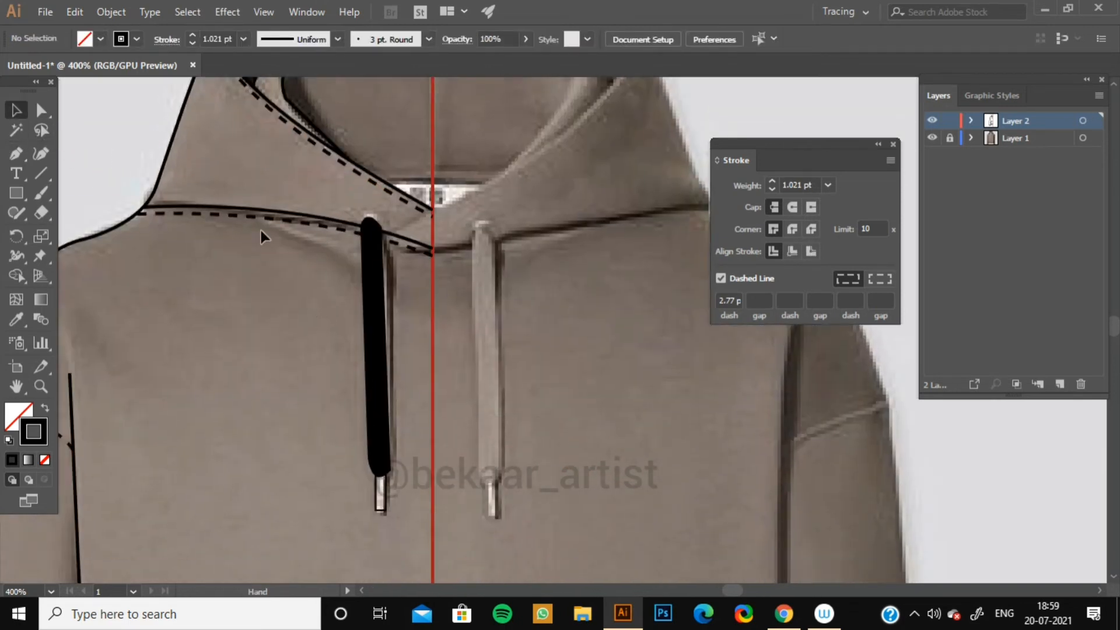
left_click(352, 224)
left_click_drag(392, 233, 411, 272)
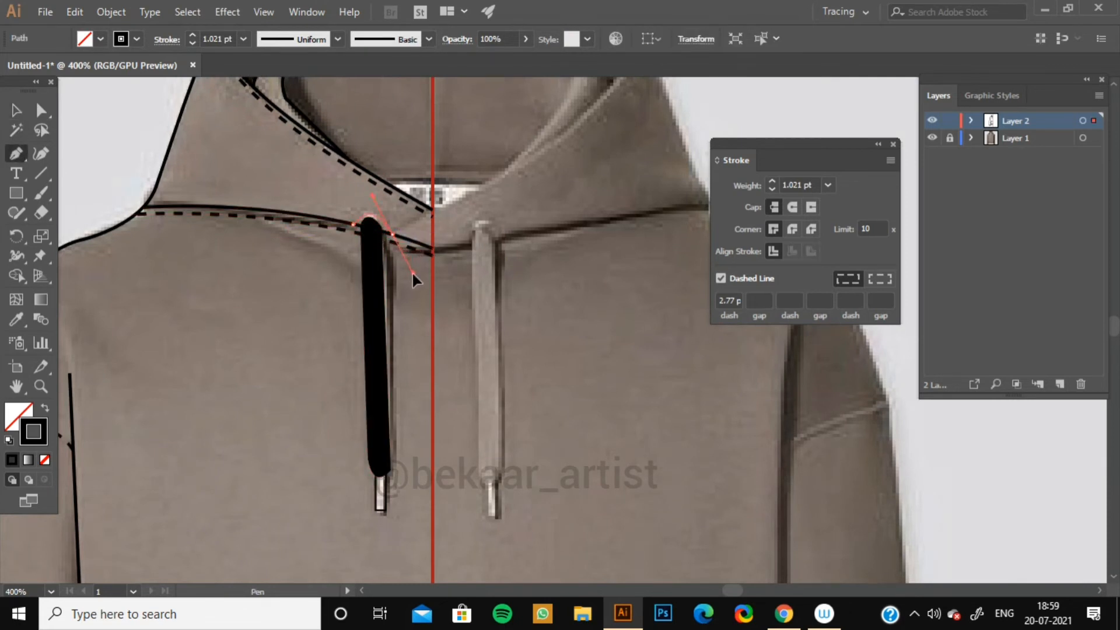
left_click(16, 110)
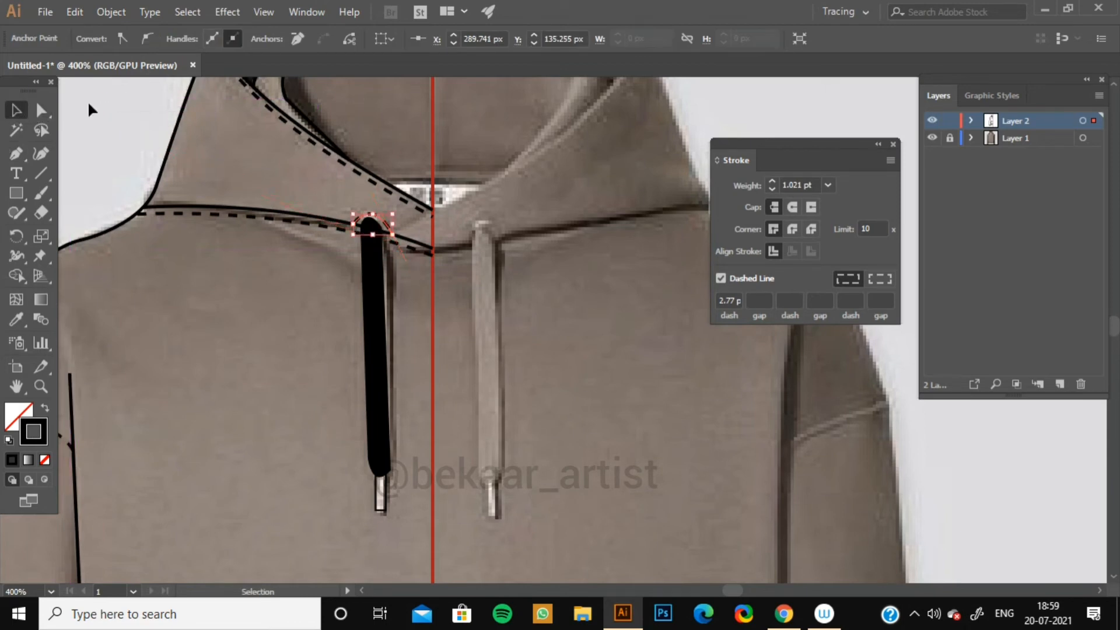
Draw a dashed stitch curve along the bottom hem of the sleeve cuff with the Pen tool.
left_click(89, 102)
key("space")
left_click_drag(259, 275, 372, 194)
left_click_drag(377, 399, 362, 282)
left_click_drag(391, 358, 368, 338)
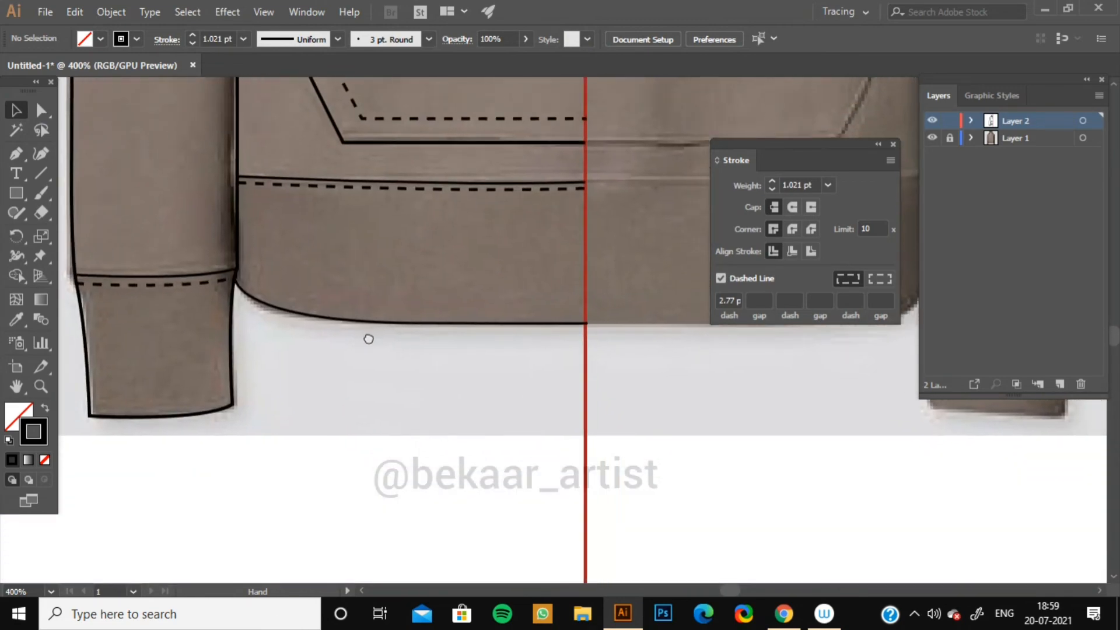
left_click_drag(309, 357, 384, 318)
key("p")
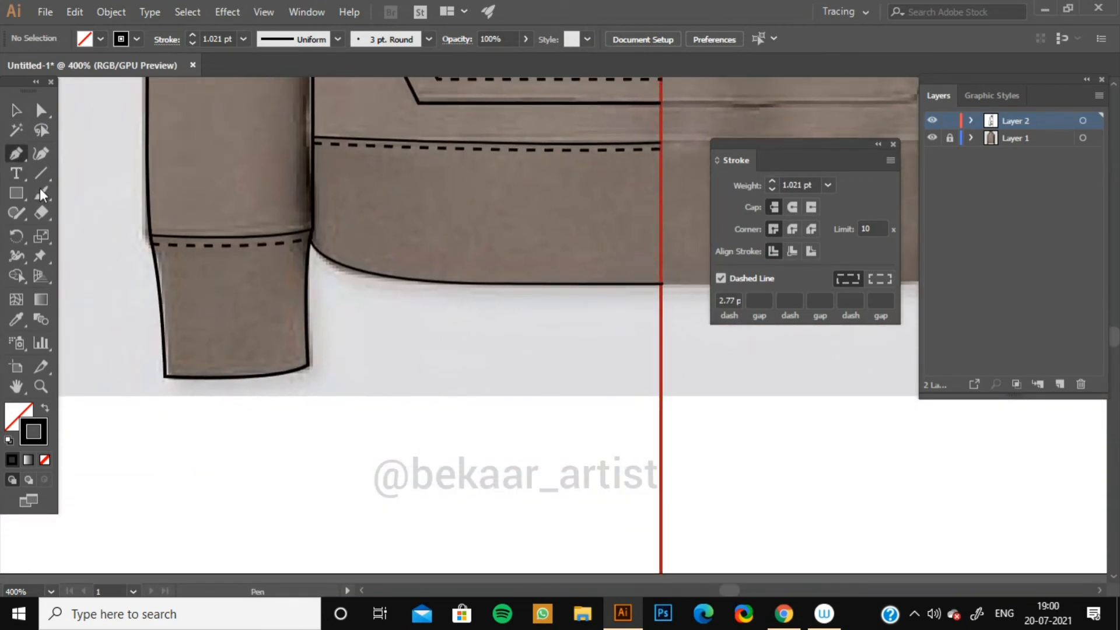
left_click(165, 368)
left_click_drag(307, 357, 345, 343)
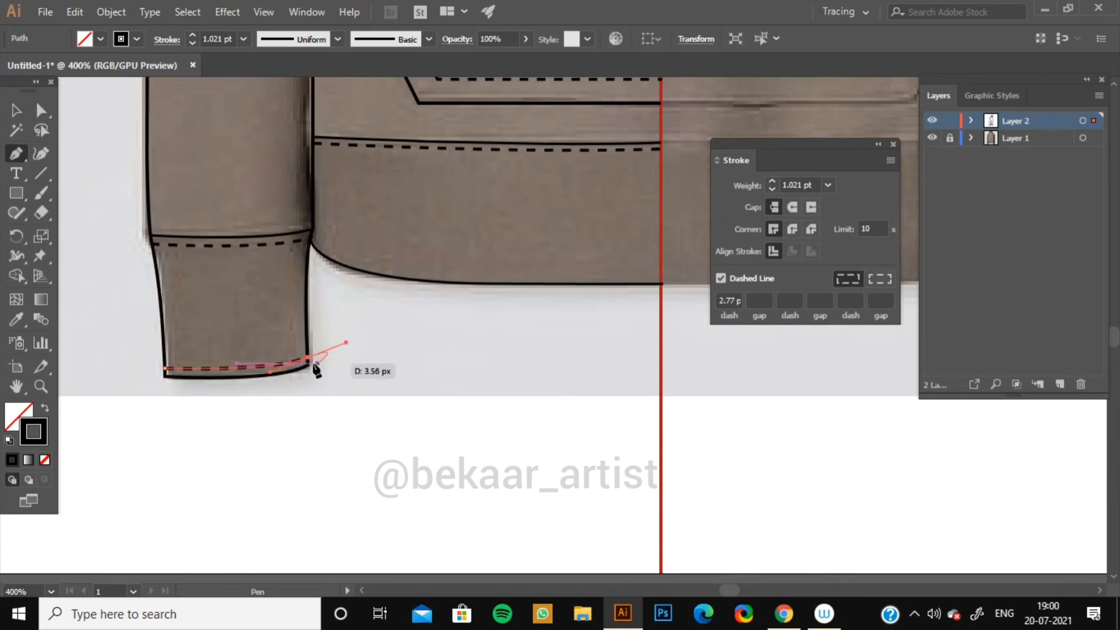
left_click(17, 111)
Turn off the dashed line stroke setting and close the Stroke panel.
left_click(438, 377)
key("space")
left_click_drag(420, 379, 286, 558)
left_click_drag(398, 213, 343, 518)
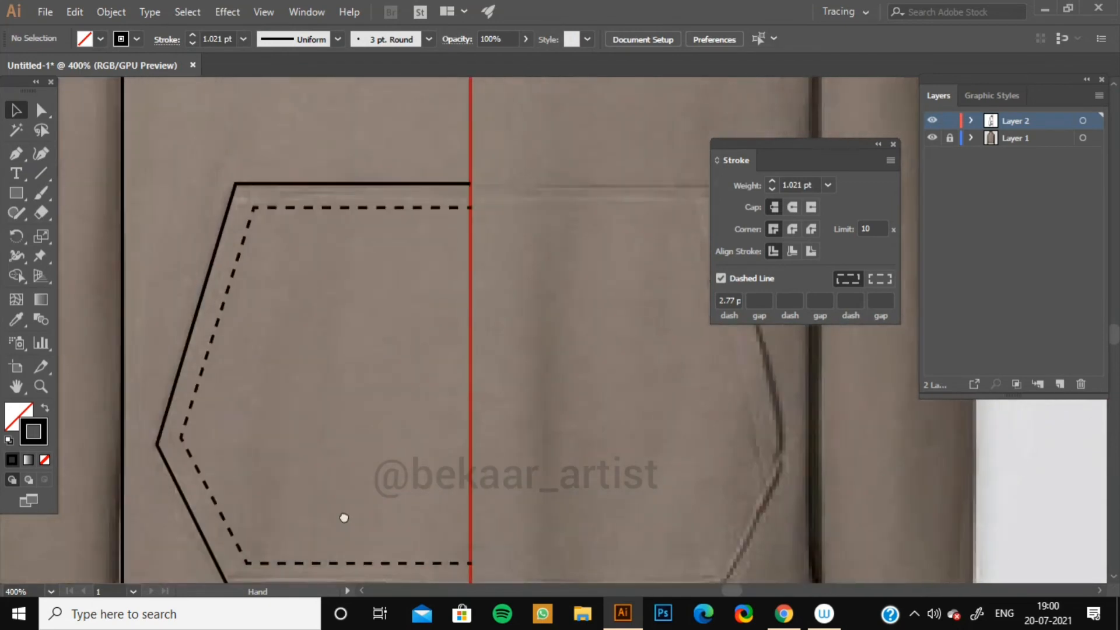
left_click_drag(366, 138, 355, 518)
left_click_drag(362, 159, 359, 370)
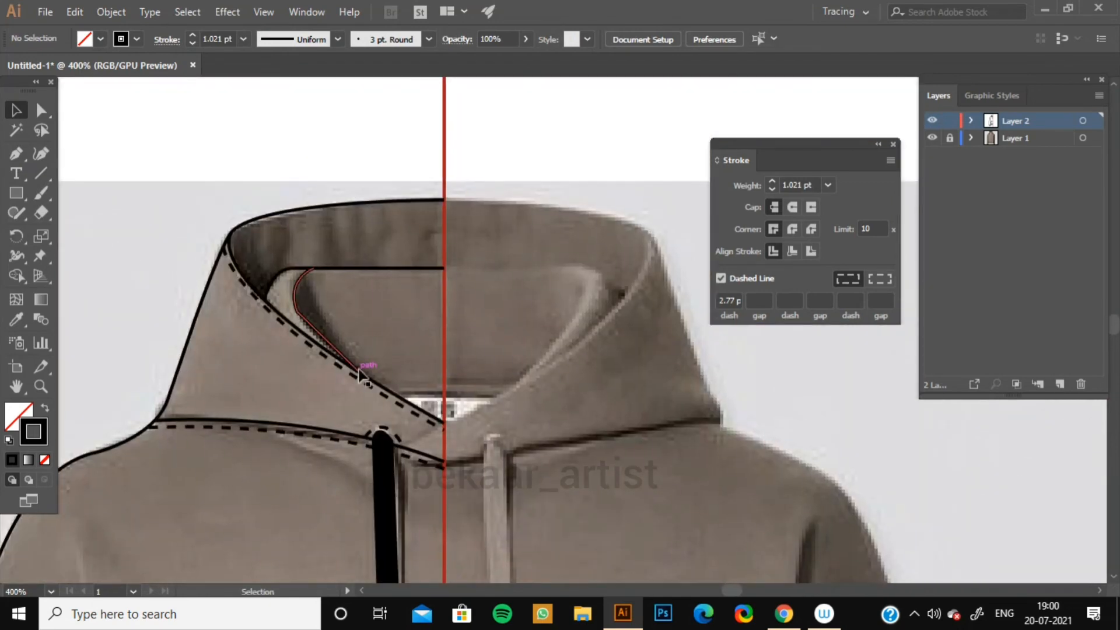
key("ctrl+minus")
key("ctrl+minus")
key("ctrl+minus")
key("ctrl+minus")
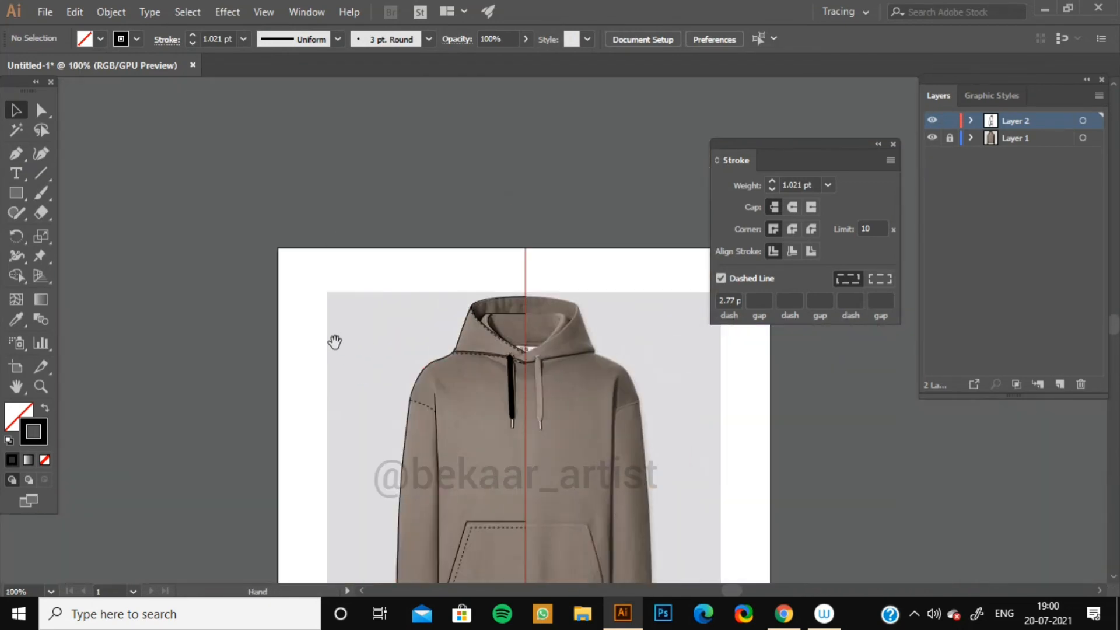
left_click_drag(334, 342, 347, 191)
left_click(720, 279)
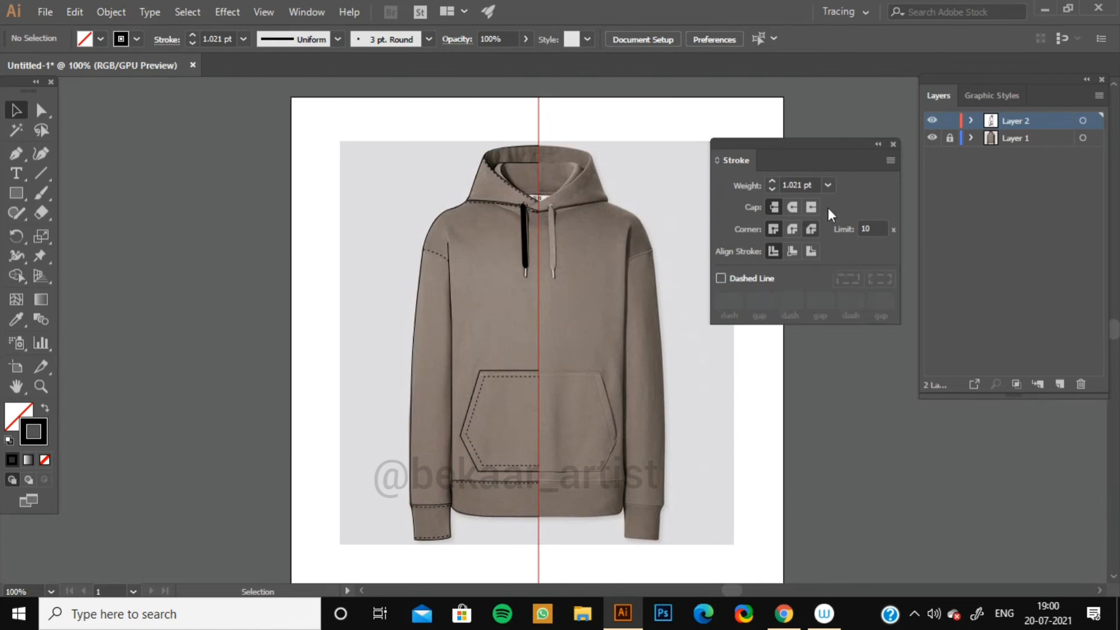
left_click(892, 144)
Hide the reference photo layer and unlock all locked objects.
left_click(932, 138)
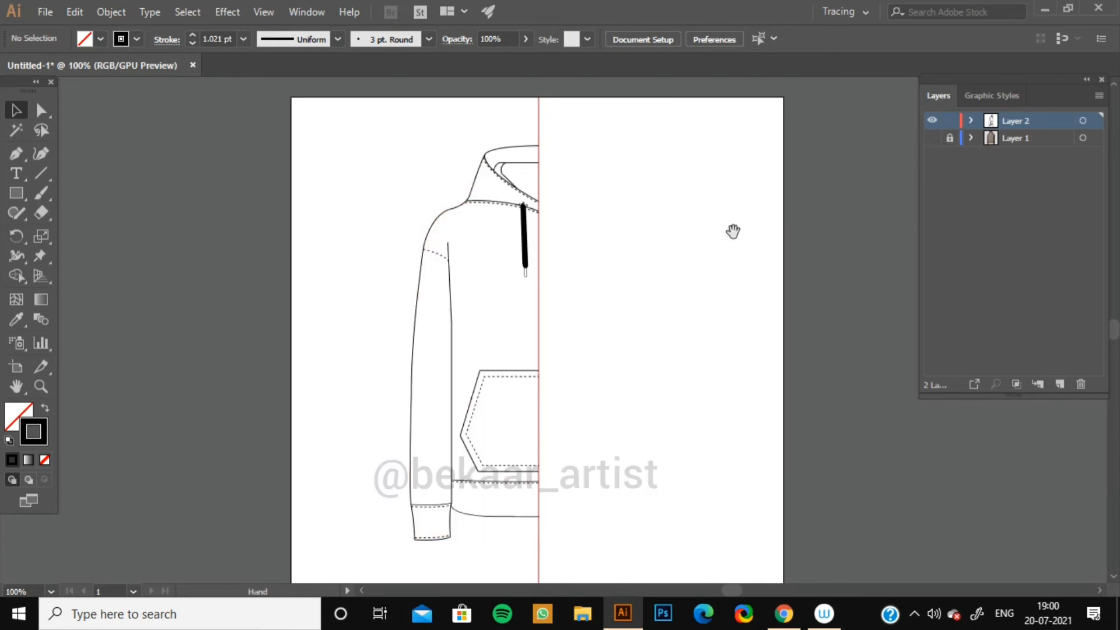
mouse_move(730, 230)
left_mouse_down()
mouse_move(617, 265)
mouse_move(610, 255)
left_mouse_up()
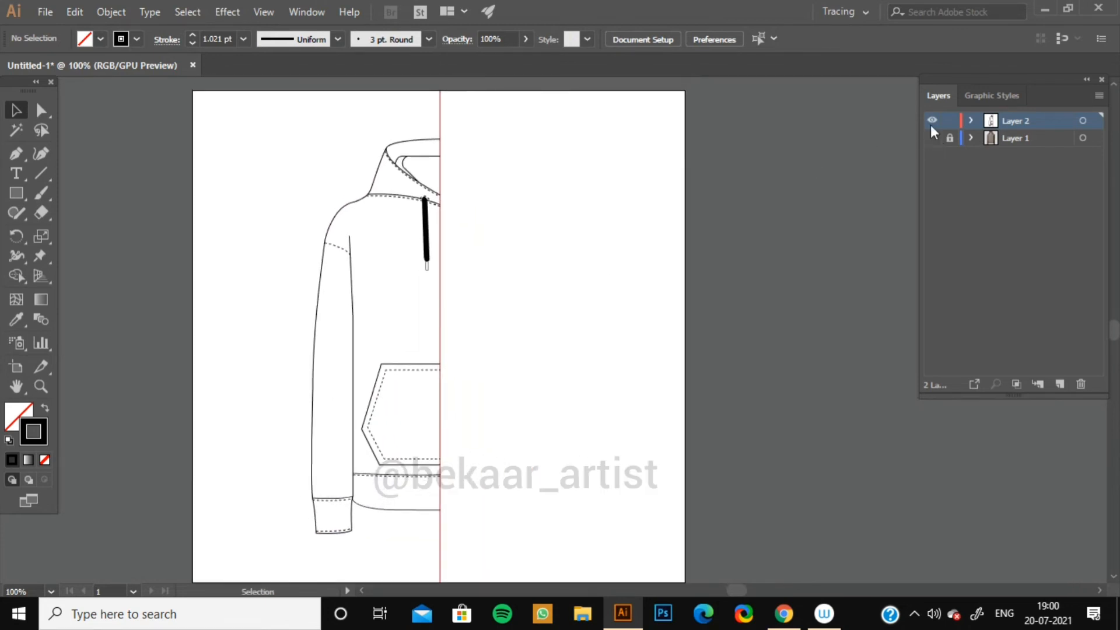
left_click(111, 12)
left_click(186, 110)
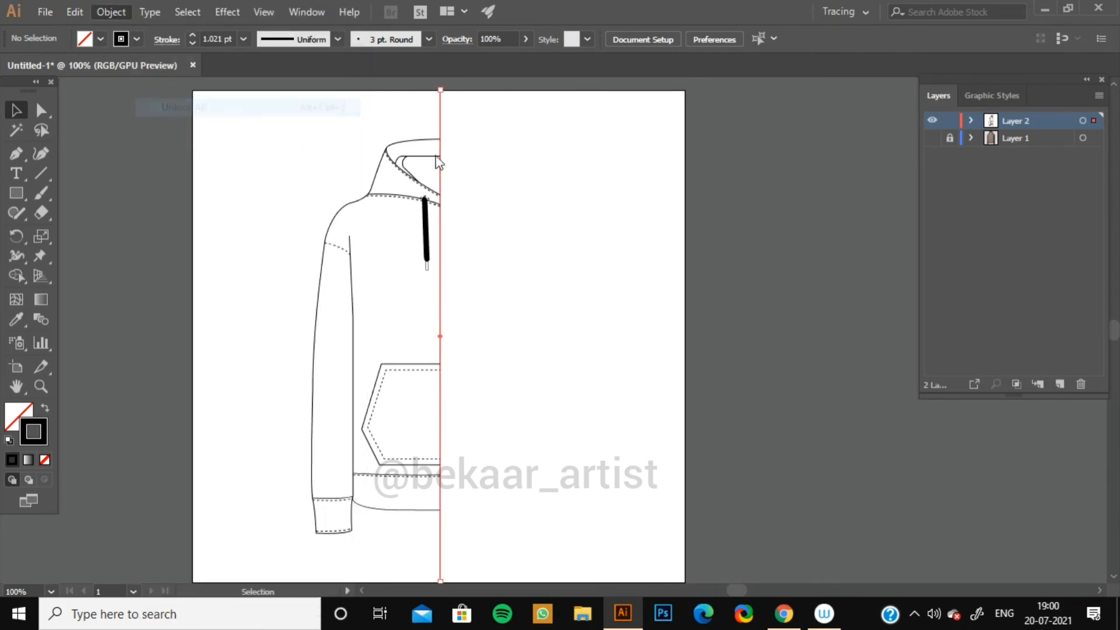
Select the whole left-half hoodie drawing, copy it and paste a duplicate.
left_click(483, 141)
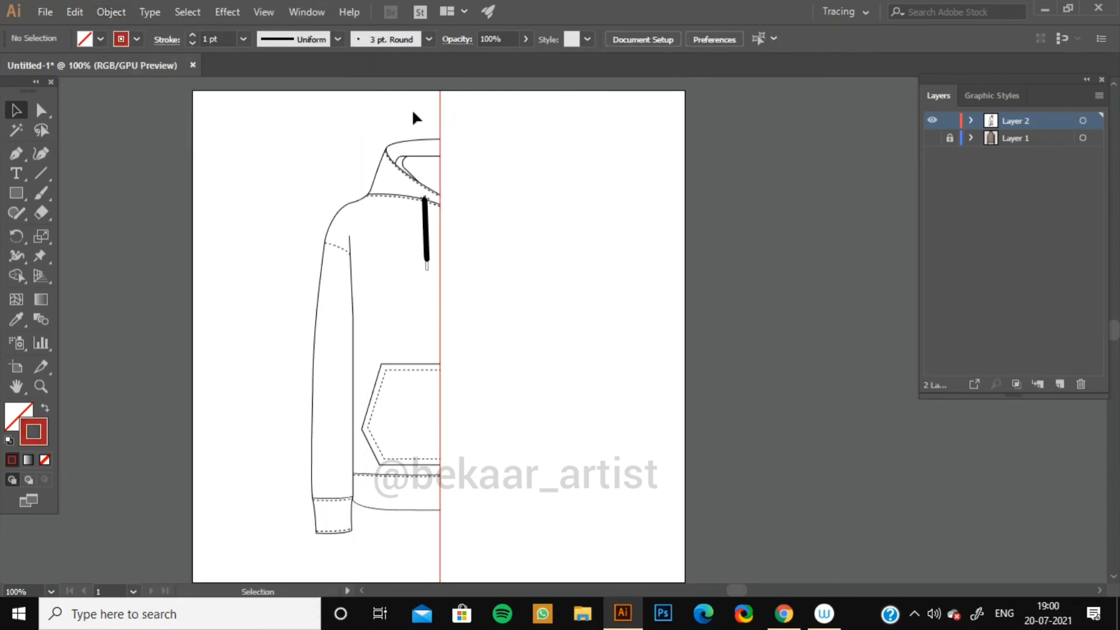
left_click(441, 117)
left_click(531, 151)
left_click_drag(250, 129, 532, 577)
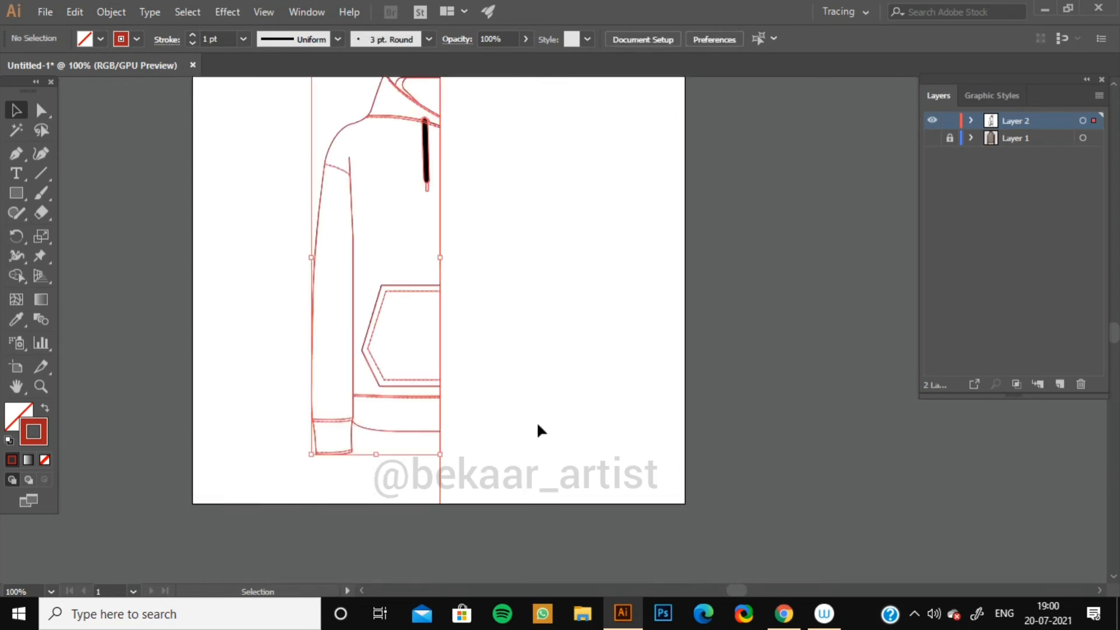
left_click_drag(549, 252, 530, 363)
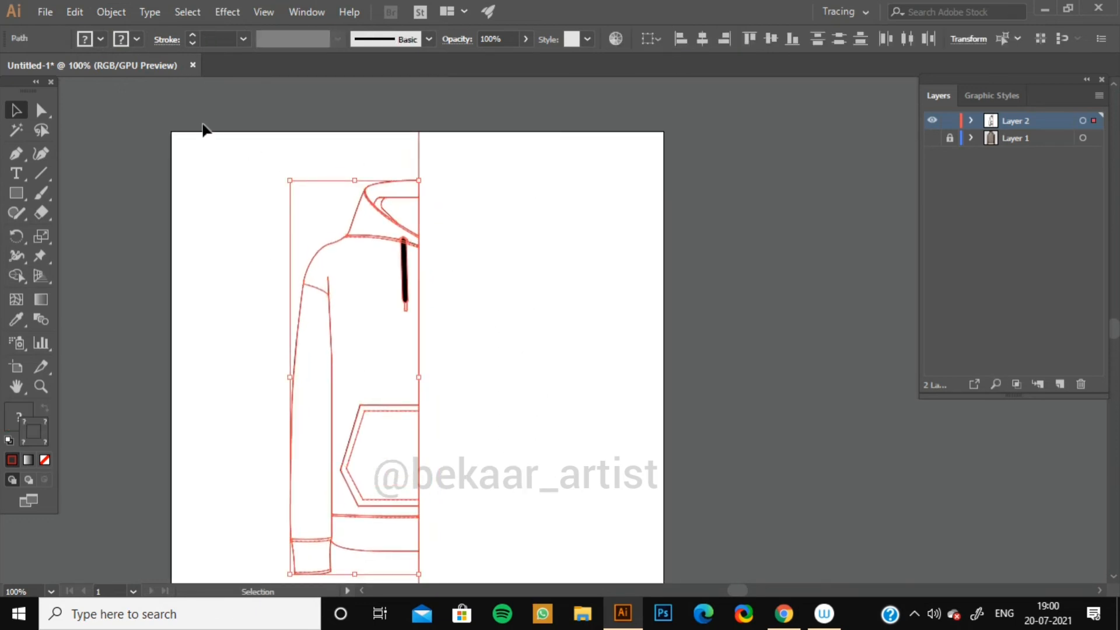
left_click(112, 12)
mouse_move(75, 12)
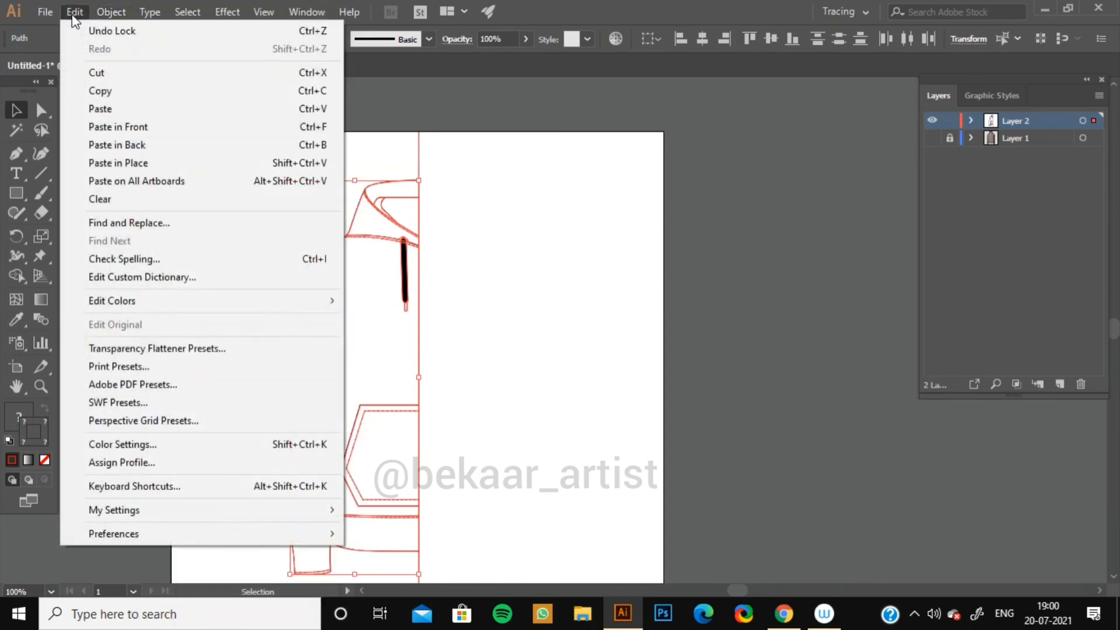
left_click(106, 91)
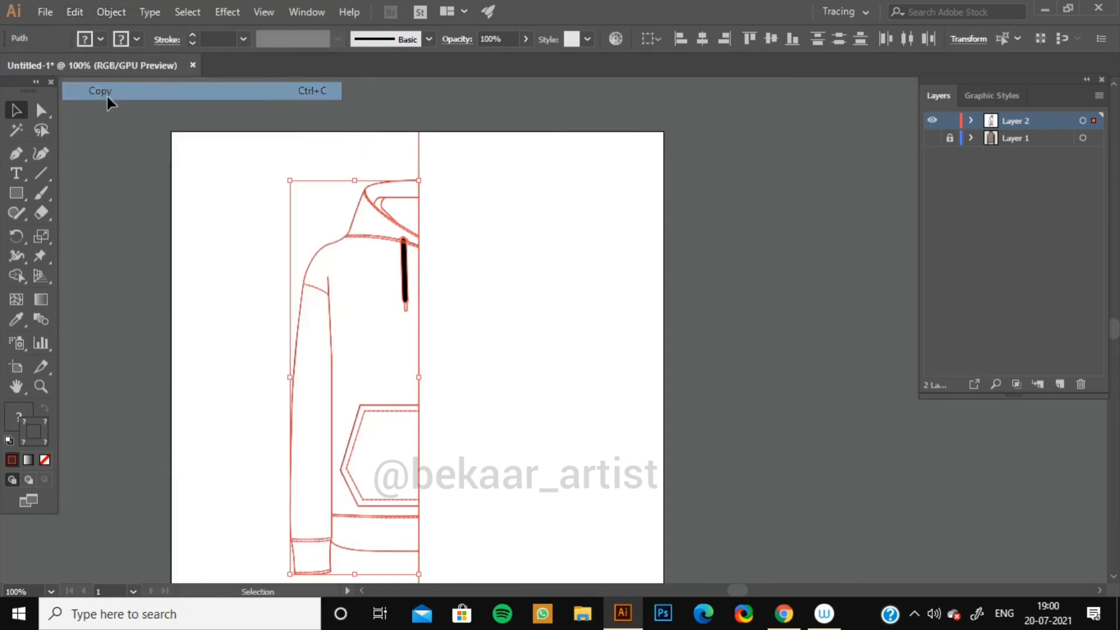
left_click(74, 13)
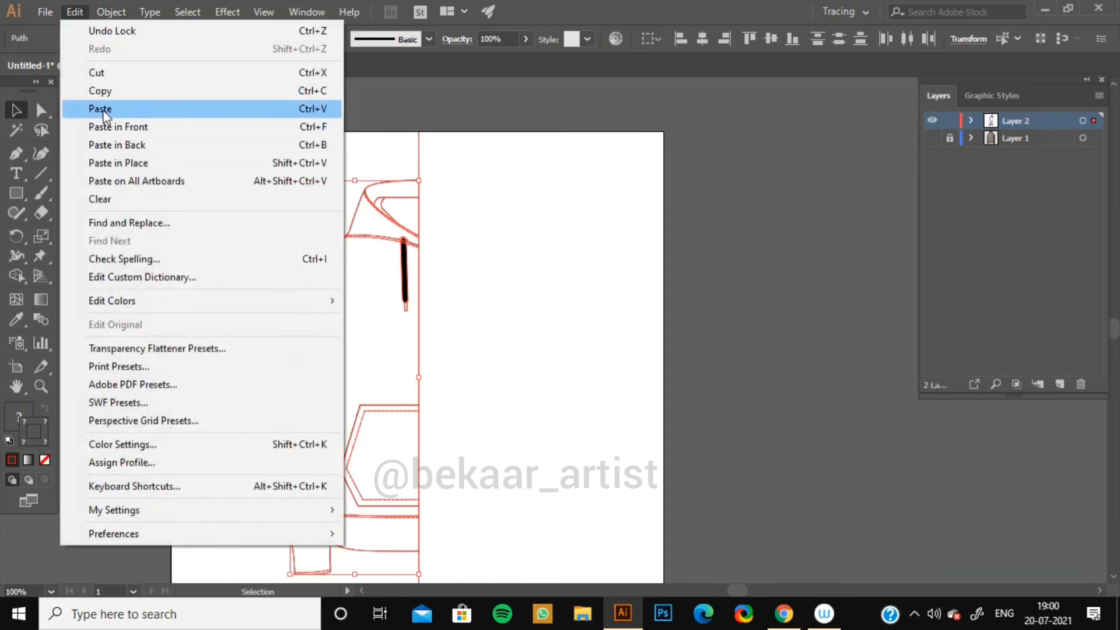
left_click(99, 109)
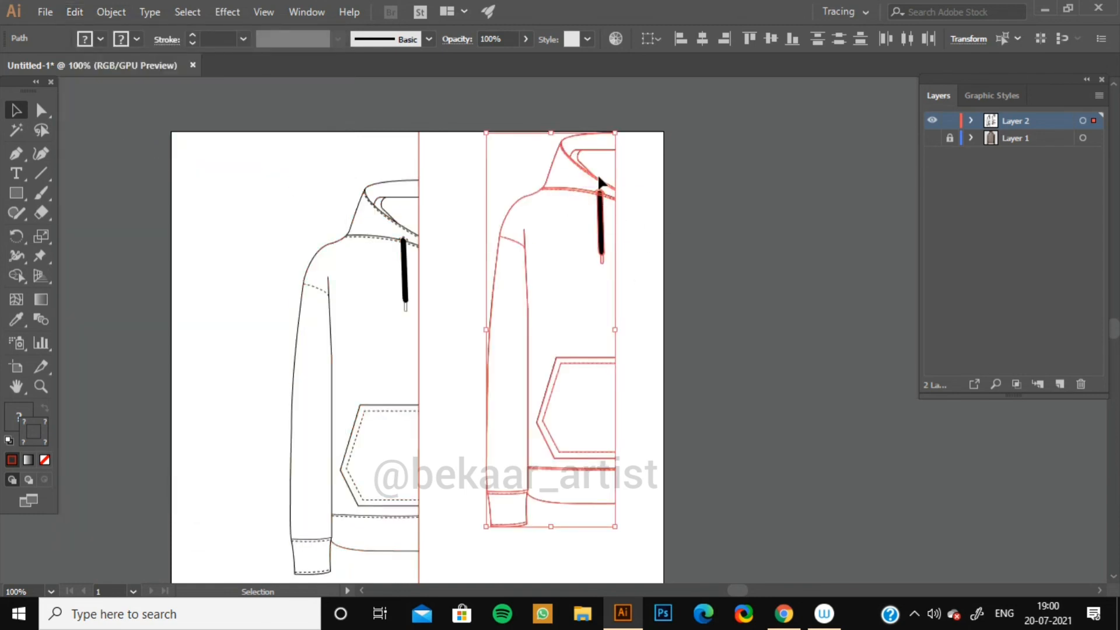
Reflect the pasted copy across the vertical axis and move it against the center line to complete the hoodie.
right_click(591, 189)
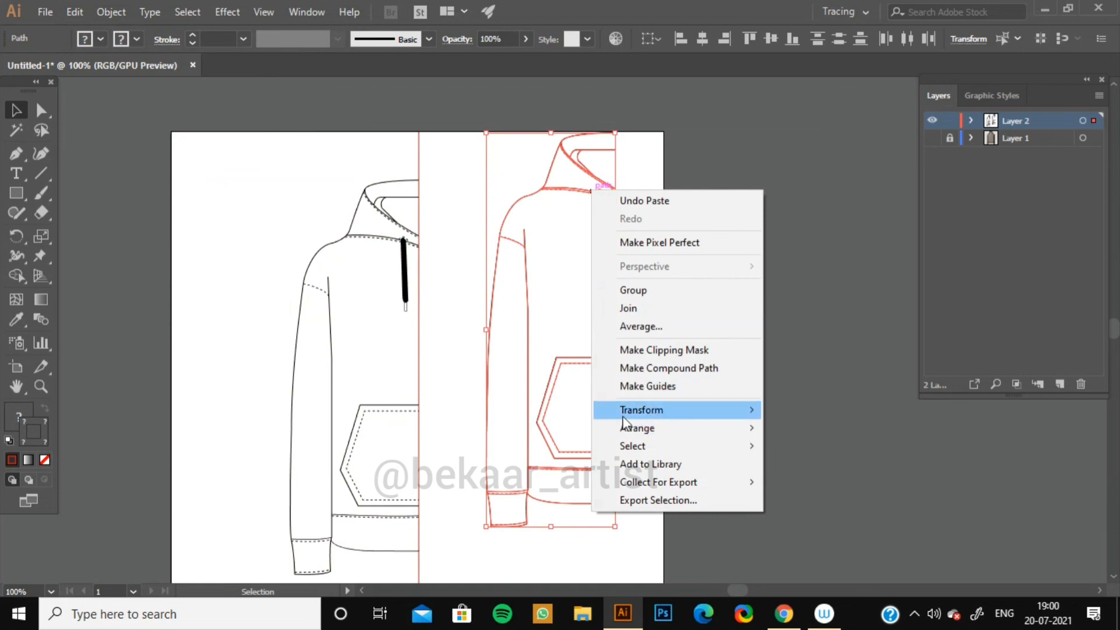
mouse_move(612, 414)
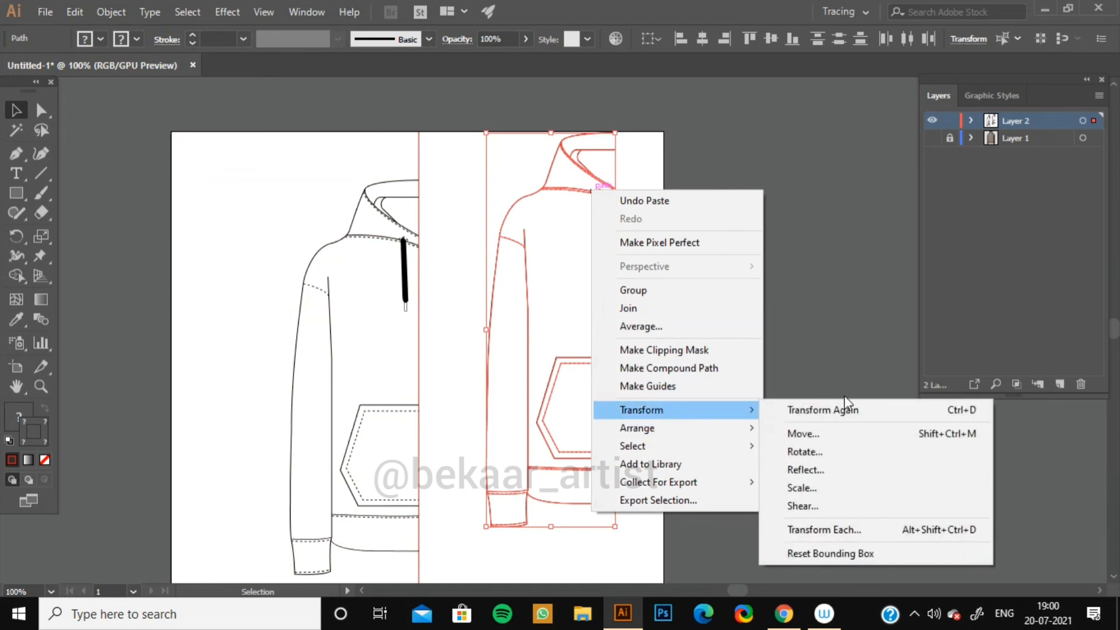
left_click(816, 471)
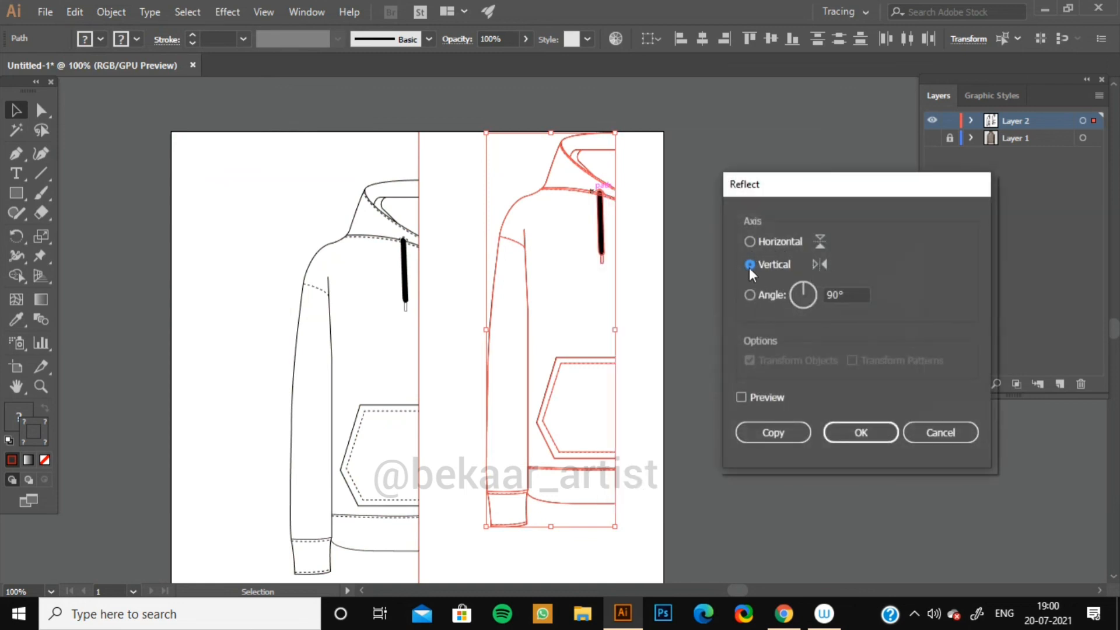
left_click(740, 399)
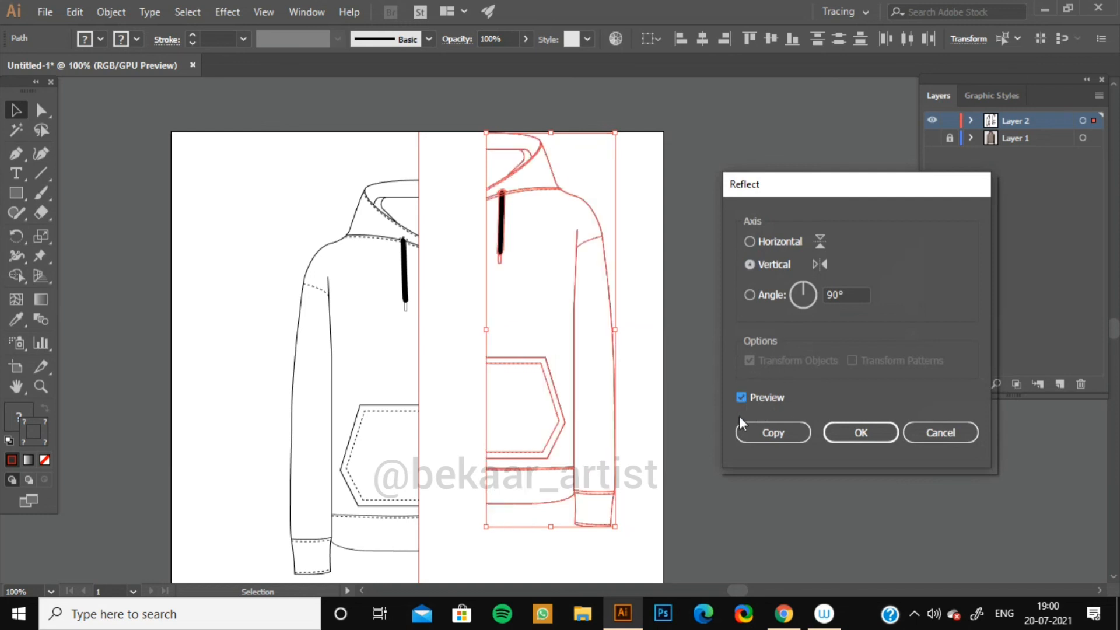
left_click(859, 434)
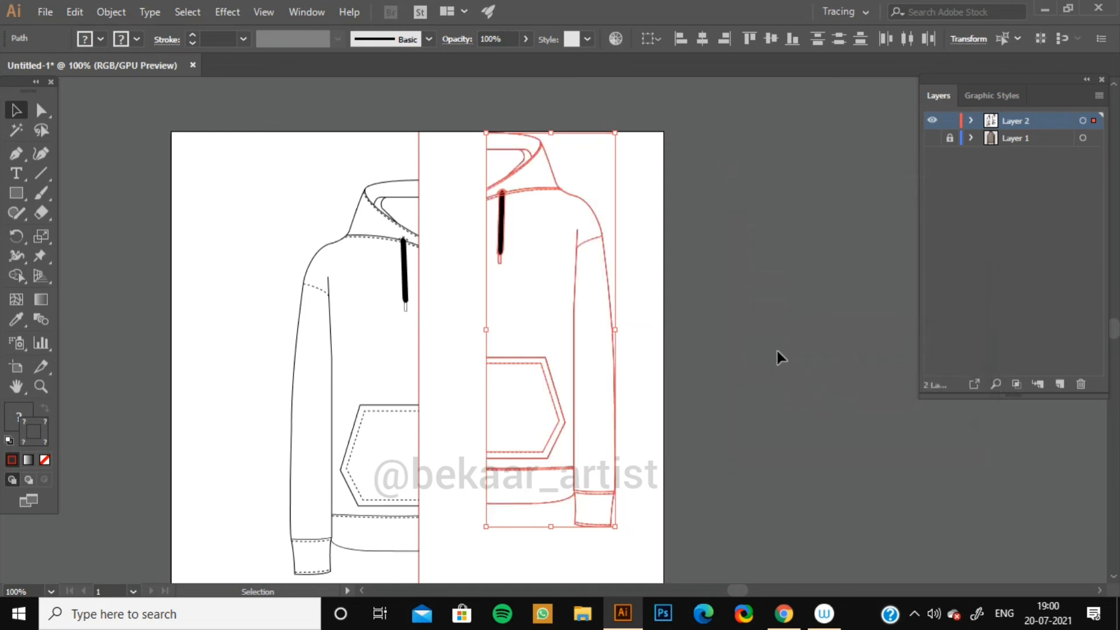
left_click_drag(593, 208, 522, 258)
left_click(628, 250)
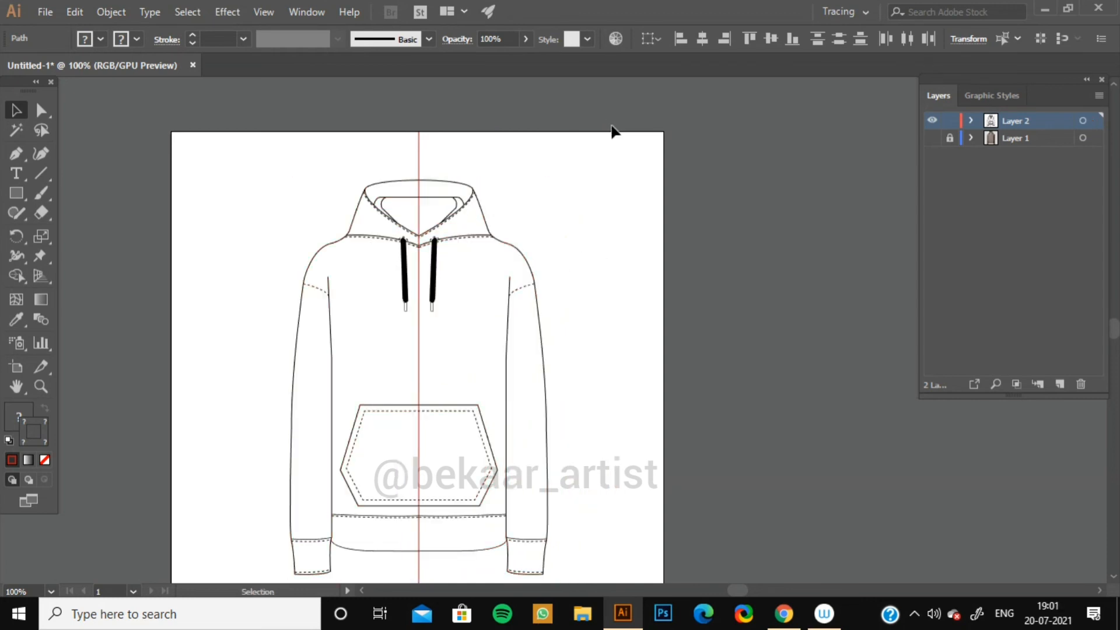
Select all the artwork to inspect the joined left and right halves.
key("space")
left_click_drag(560, 178, 586, 123)
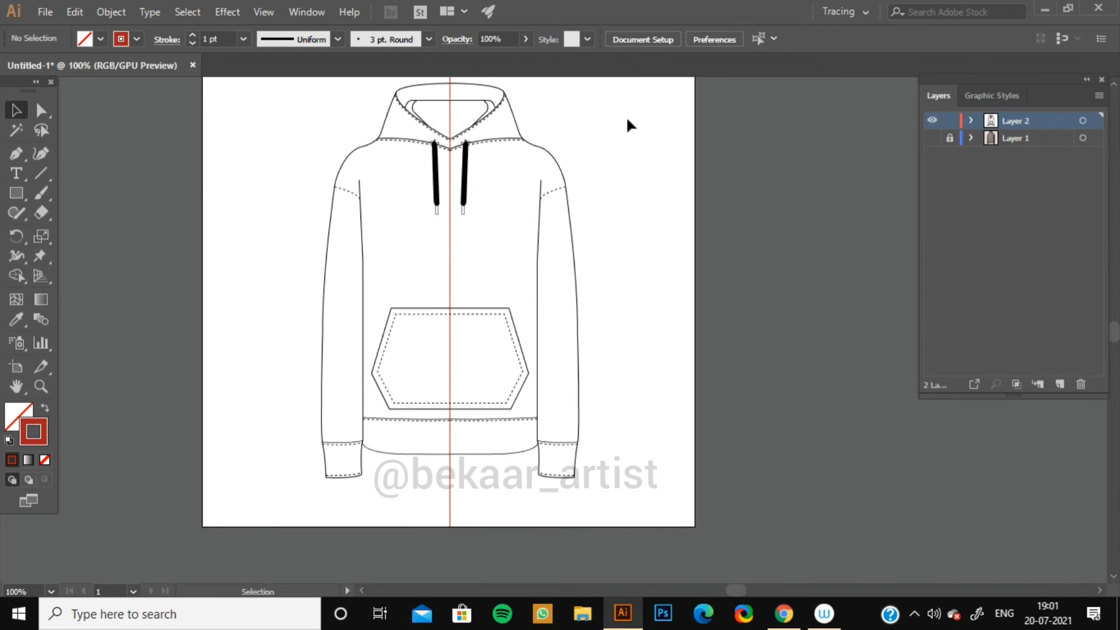
left_click_drag(311, 114, 668, 333)
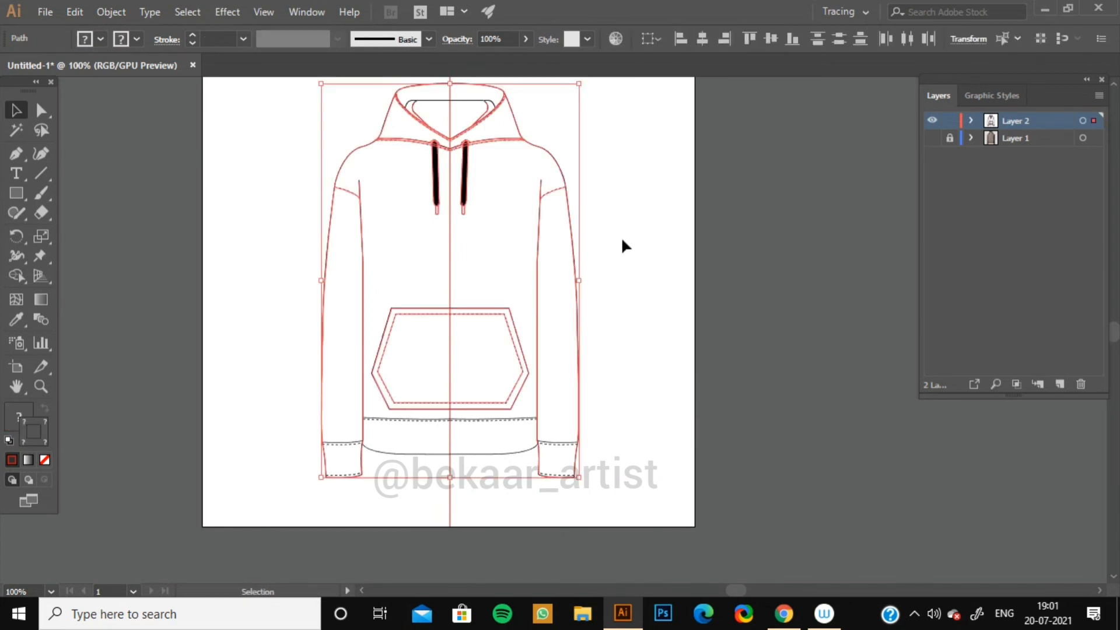
key("space")
left_click_drag(625, 213, 597, 274)
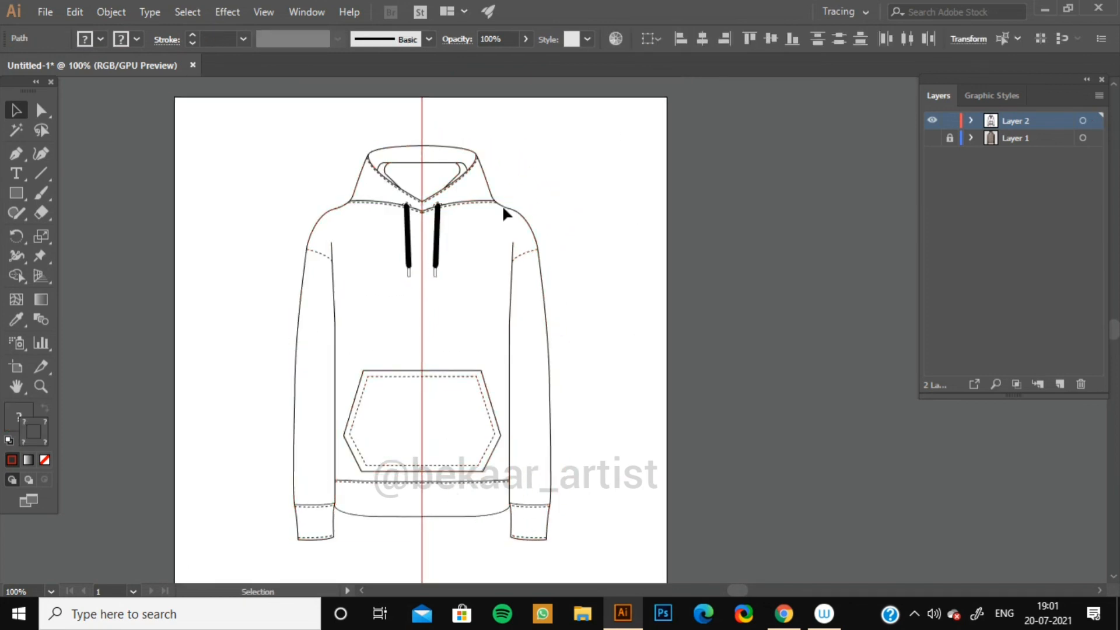
left_click(179, 132)
scroll(635, 501, "down", 3)
key("ctrl+a")
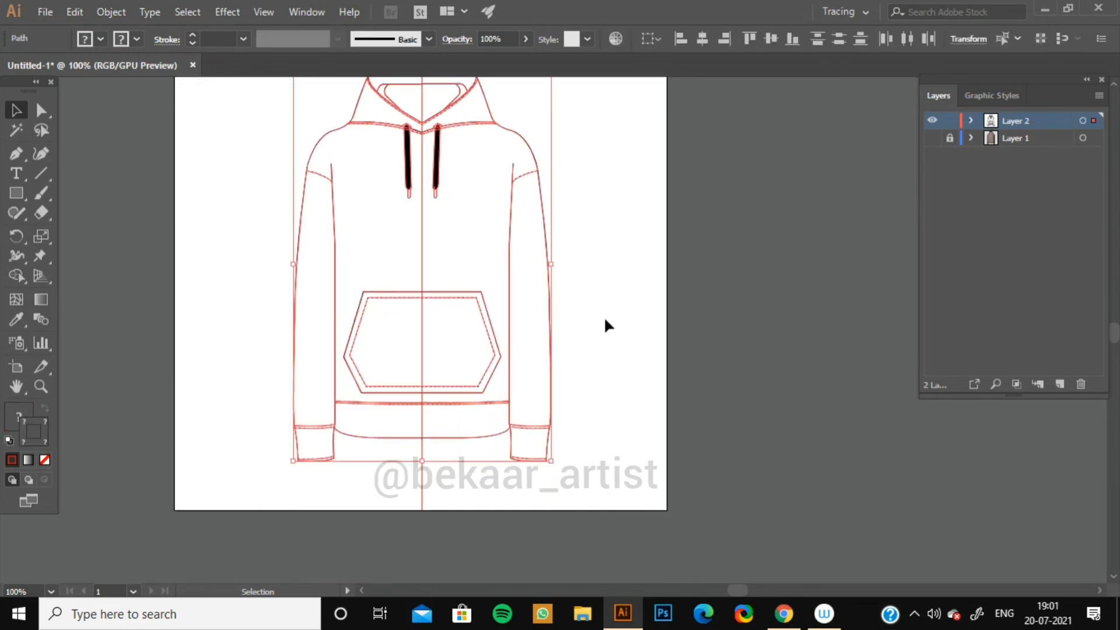
scroll(601, 326, "up", 2)
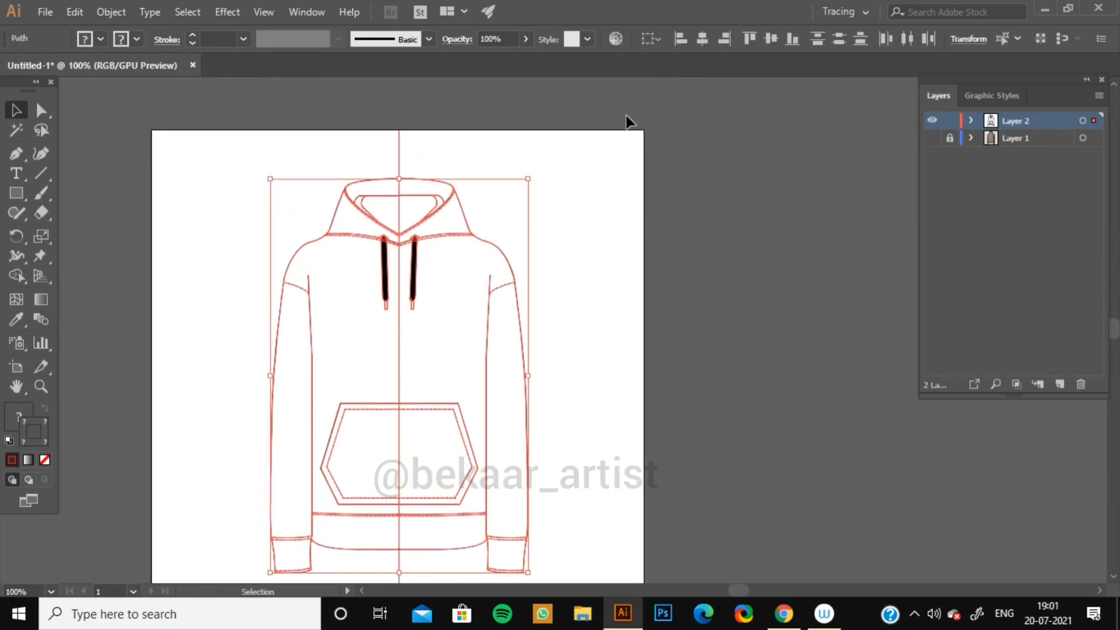
left_click(586, 142)
Unlock the red center guide line and delete it.
left_click(111, 11)
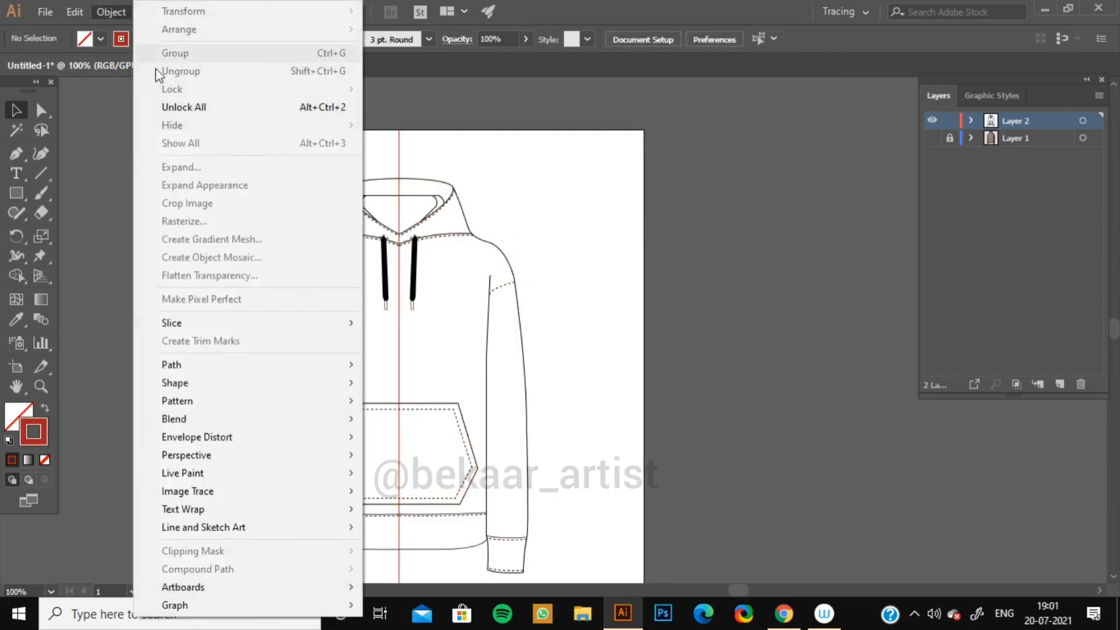
left_click(163, 106)
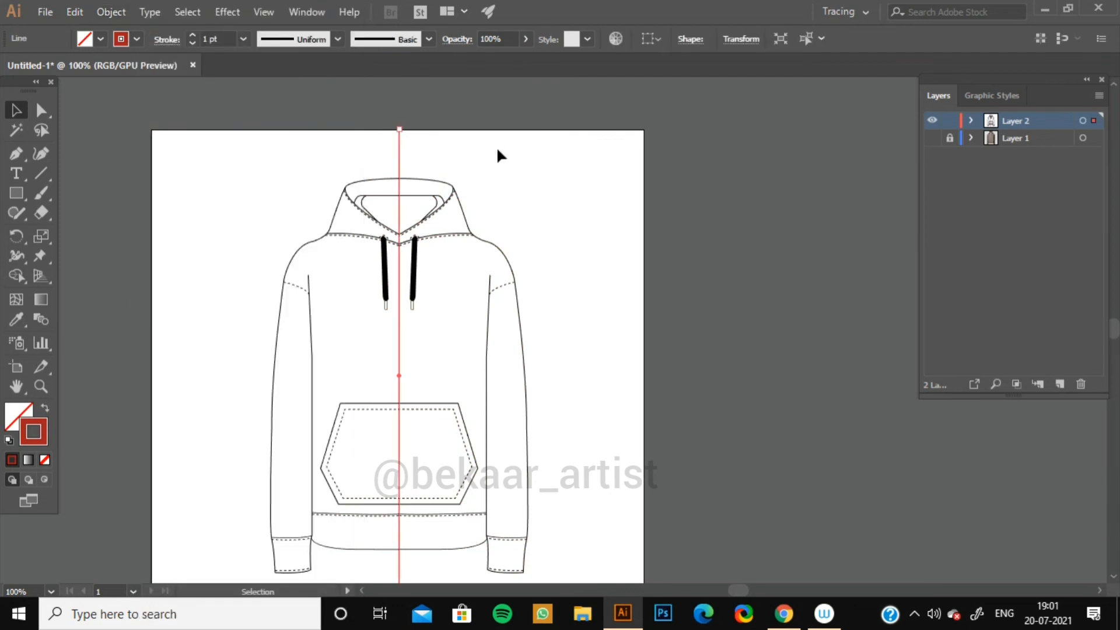
key("Delete")
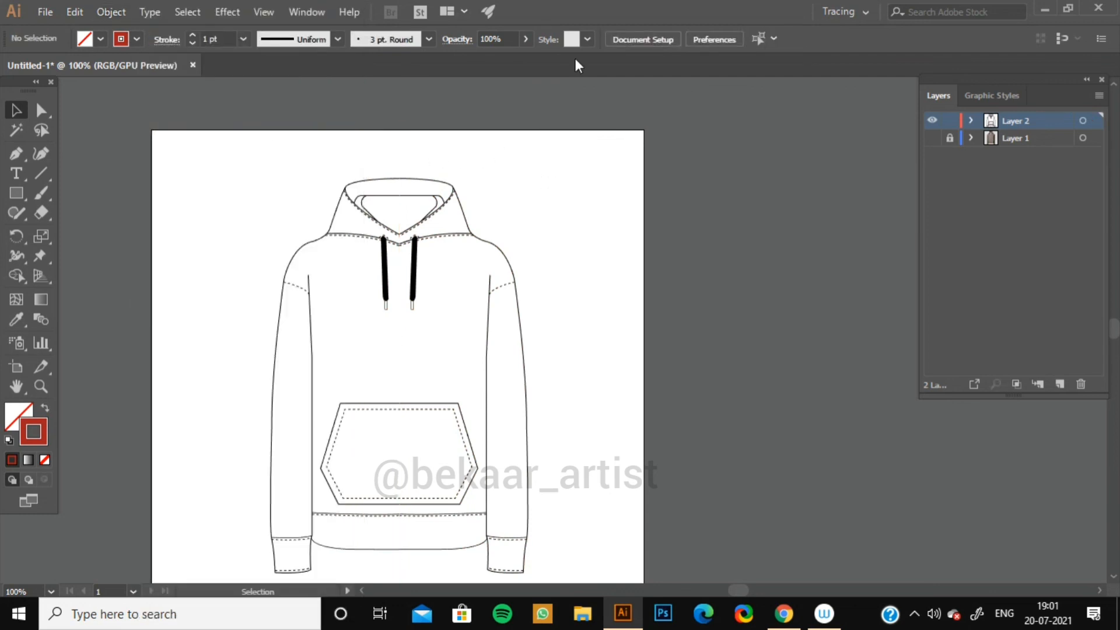
key("ctrl+equal")
key("ctrl+equal")
key("ctrl+equal")
key("space")
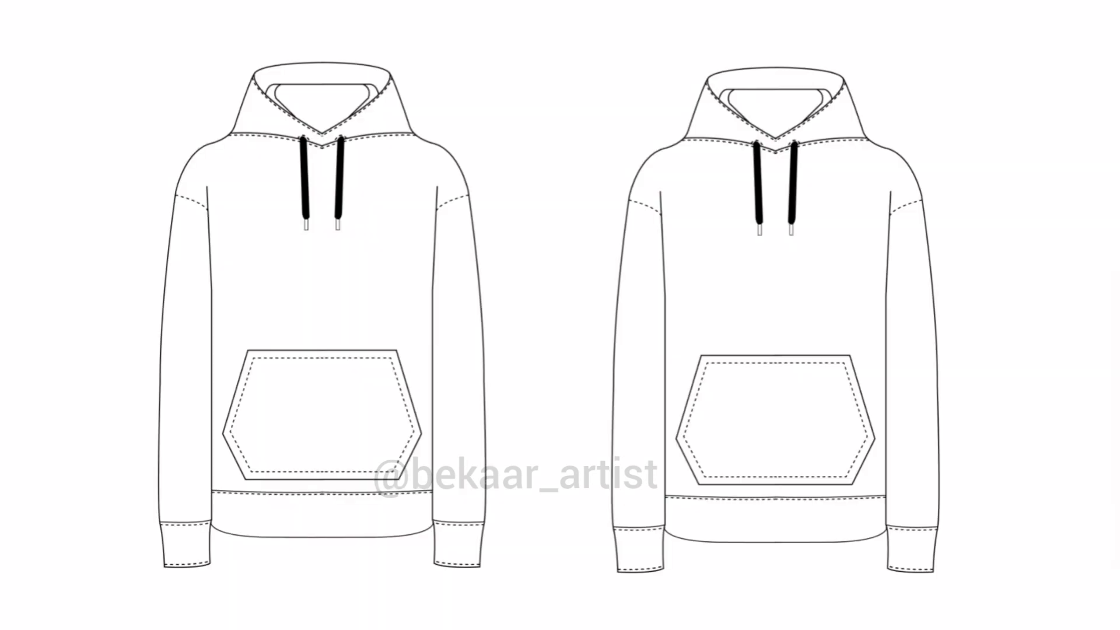